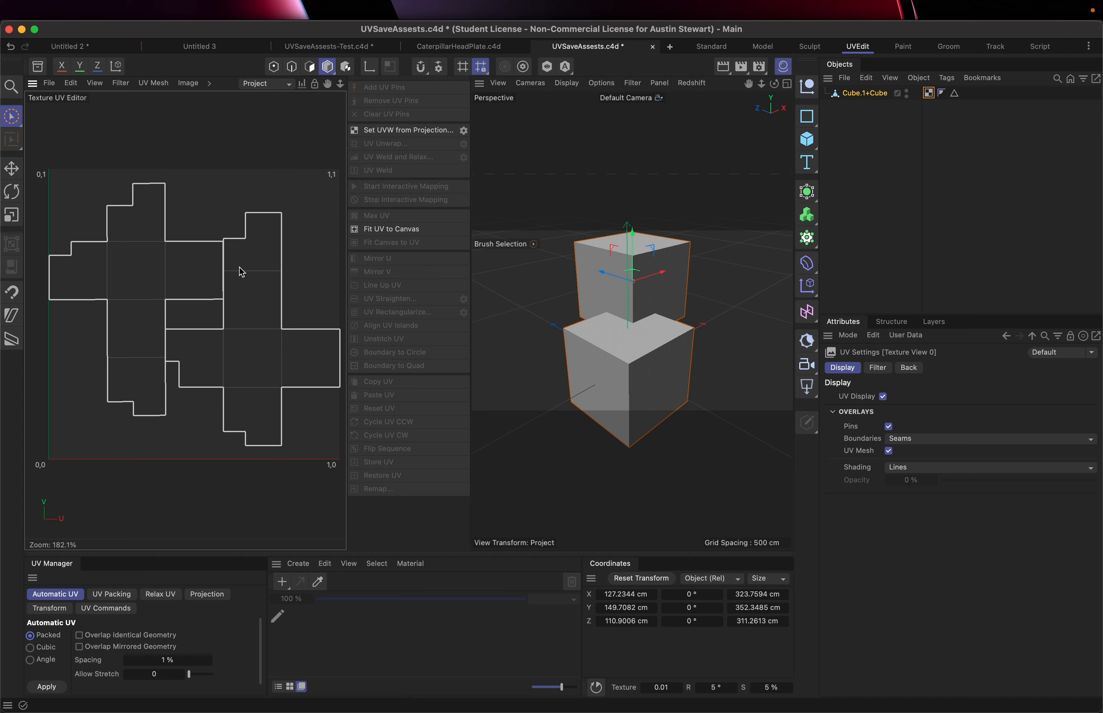
# Switch to the Paint layout and preview the cube's UV layout in the Texture UV Editor
pyautogui.click(862, 49)
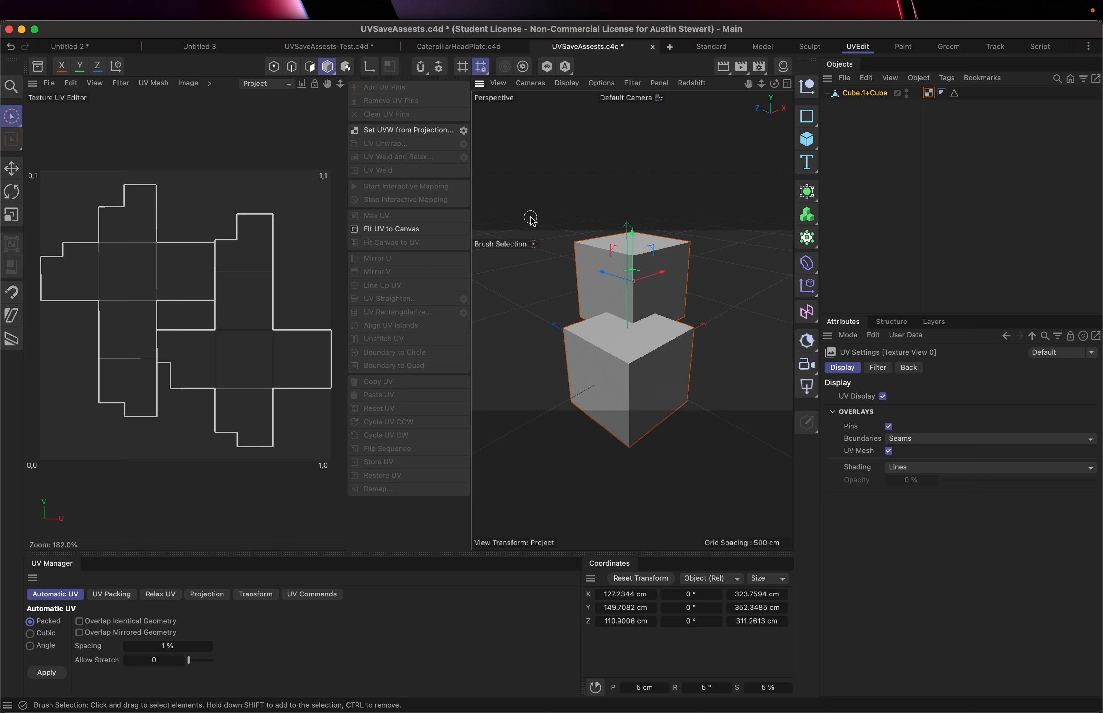
pyautogui.click(12, 116)
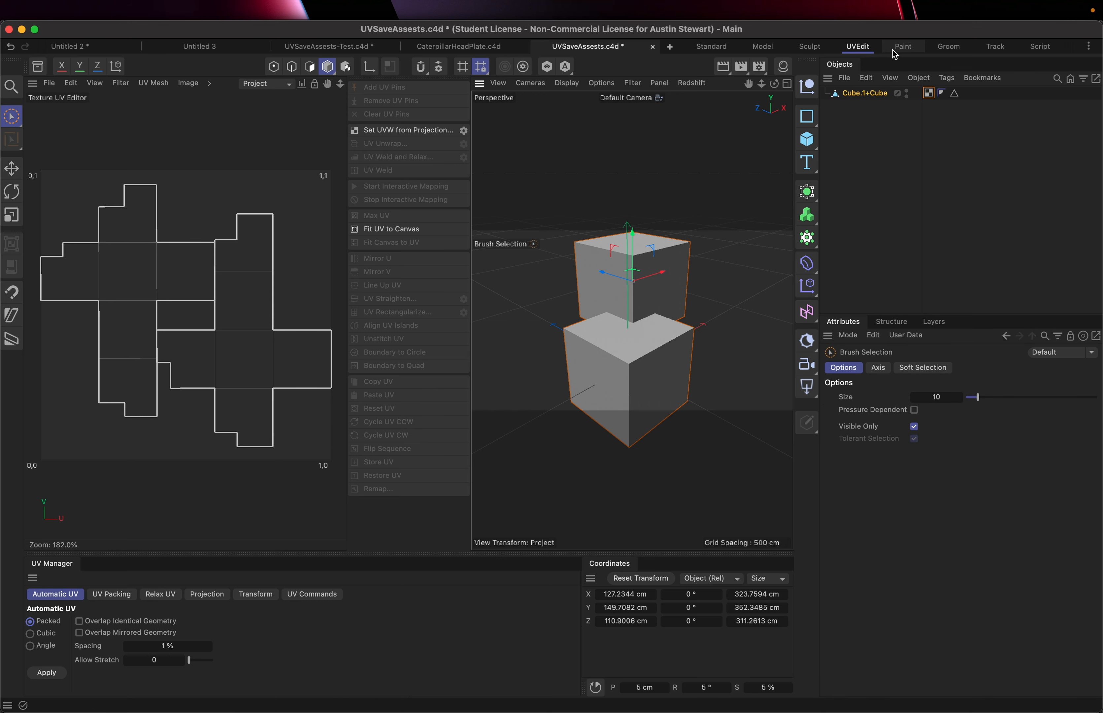
pyautogui.click(903, 47)
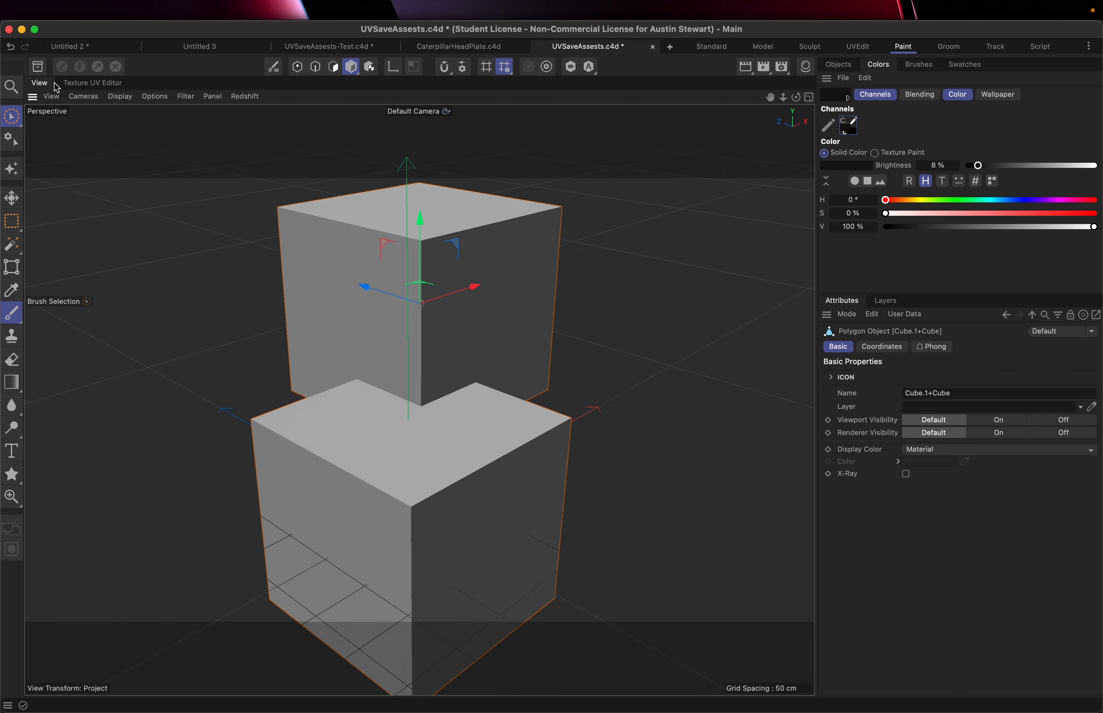
pyautogui.click(94, 86)
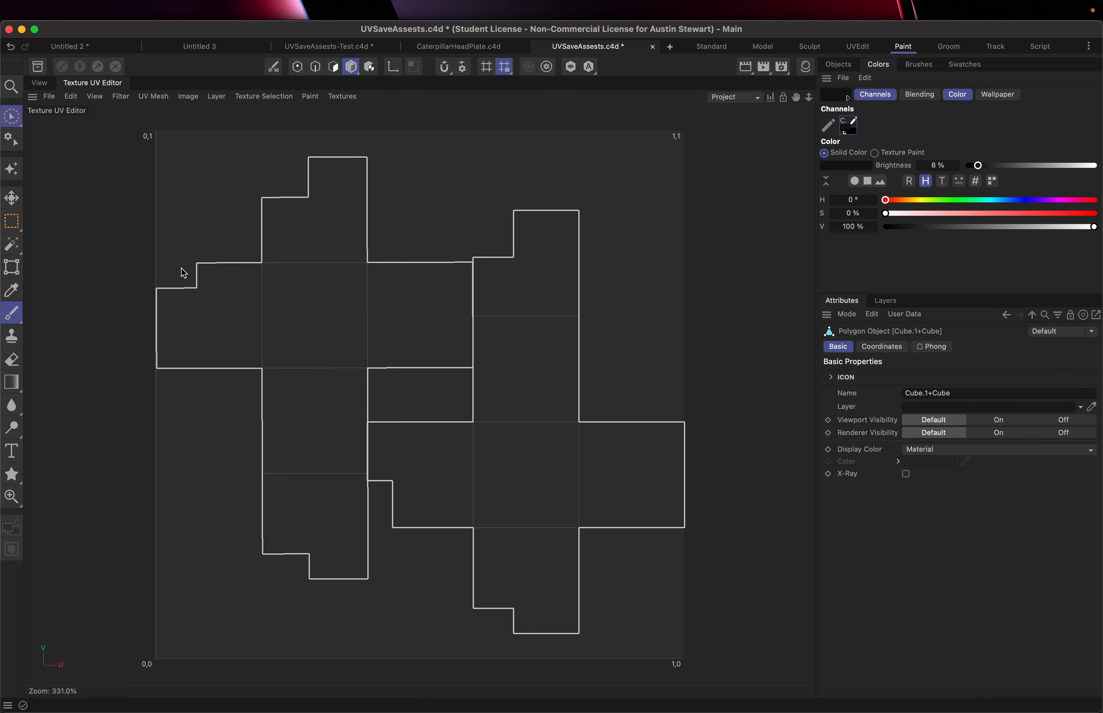
pyautogui.click(34, 84)
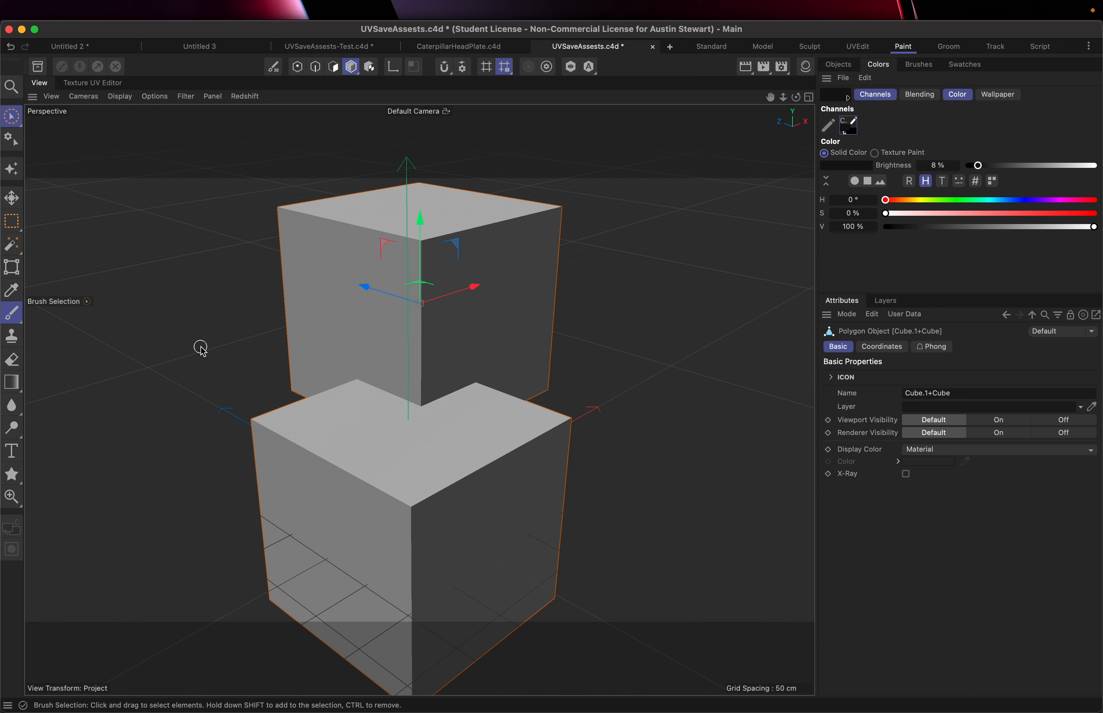
# Launch the Paint Setup Wizard with the Cube.1+Cube object selected and continue to the UV setup
pyautogui.click(14, 174)
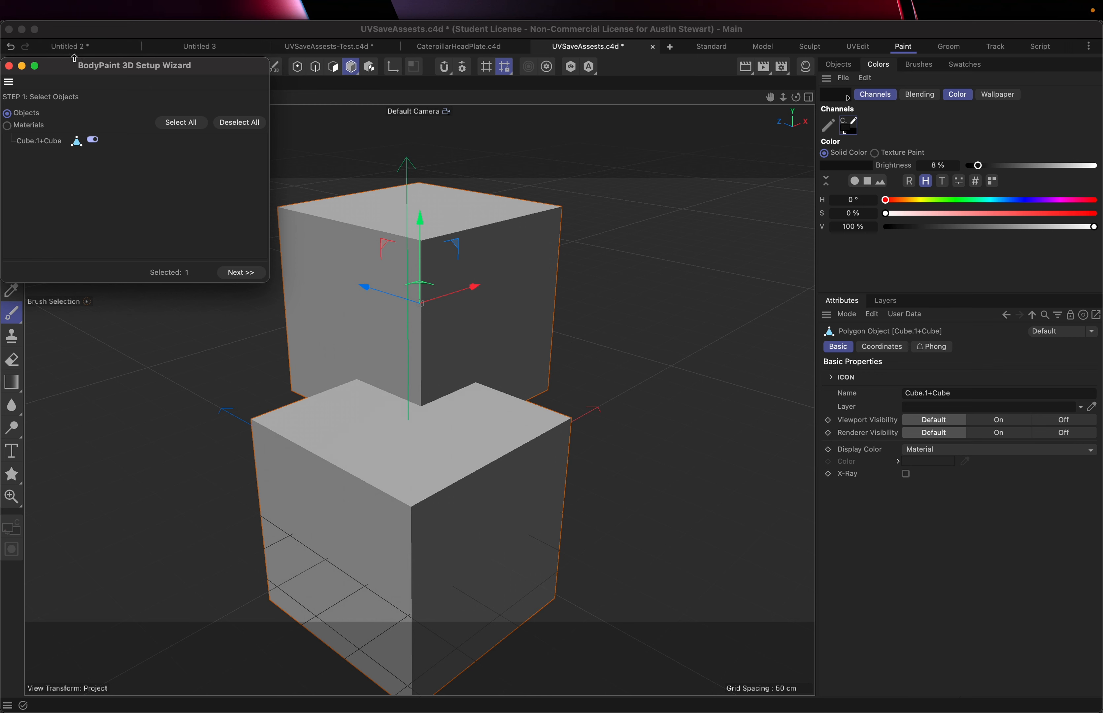
pyautogui.moveTo(80, 70); pyautogui.dragTo(323, 121)
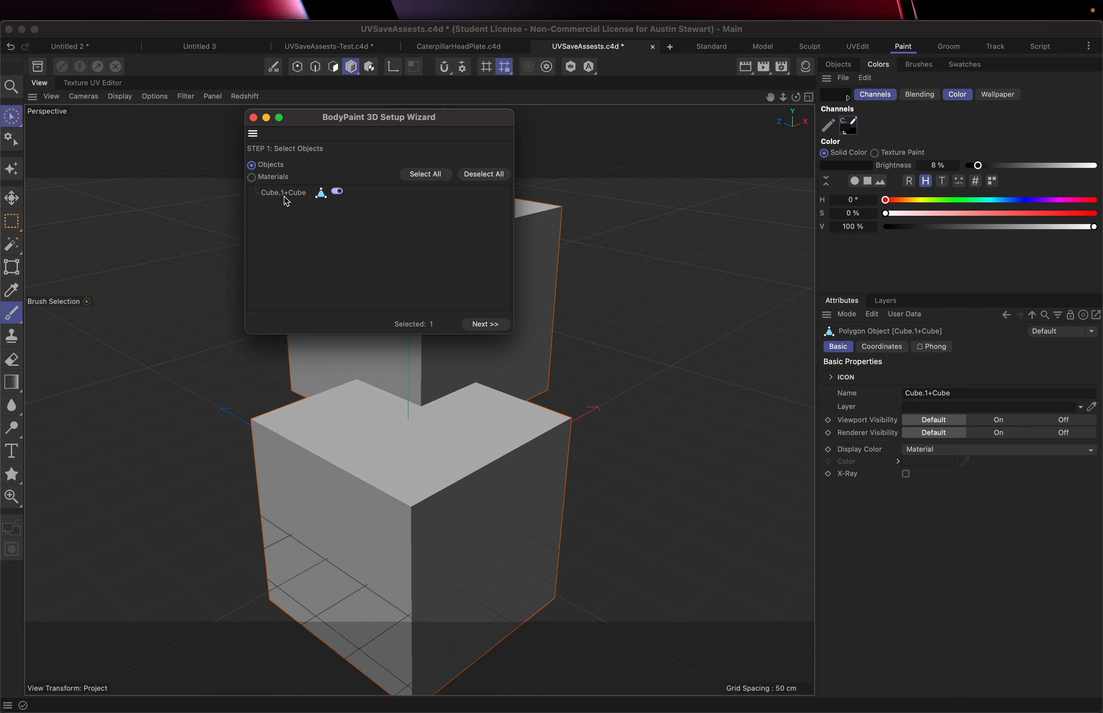
pyautogui.click(338, 194)
pyautogui.click(339, 194)
pyautogui.click(339, 194)
pyautogui.click(338, 194)
pyautogui.click(485, 173)
pyautogui.click(339, 191)
pyautogui.click(486, 324)
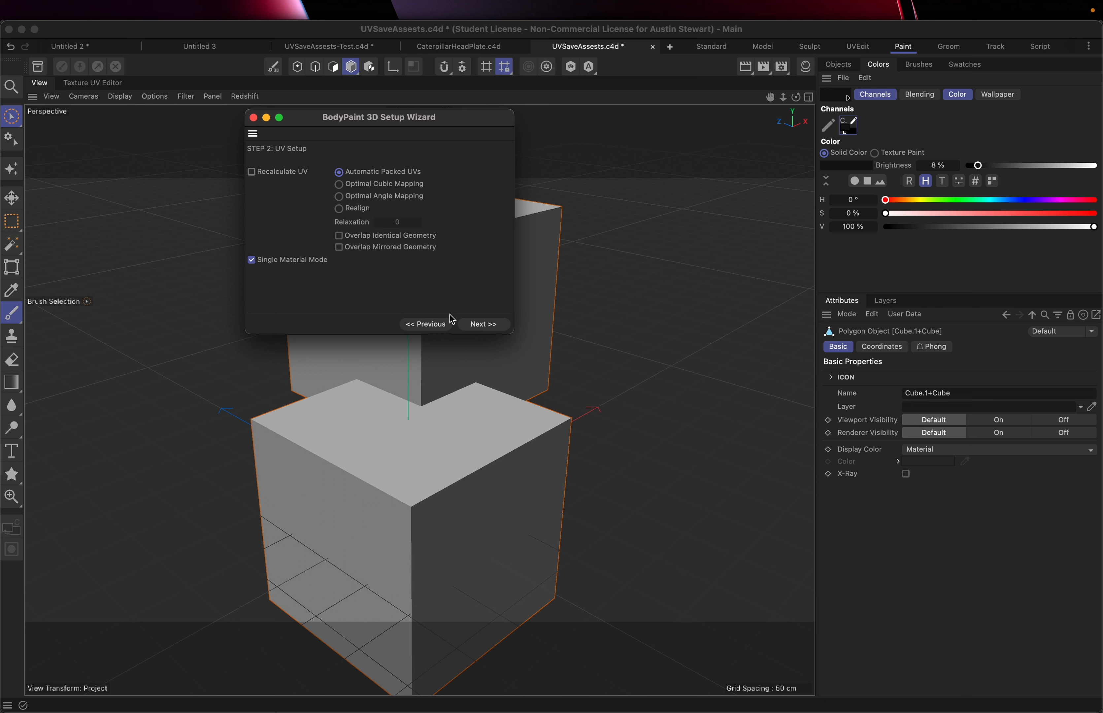
# Keep the default UV setup and set the Color channel colour to RGB 255, 253, 253
pyautogui.click(484, 324)
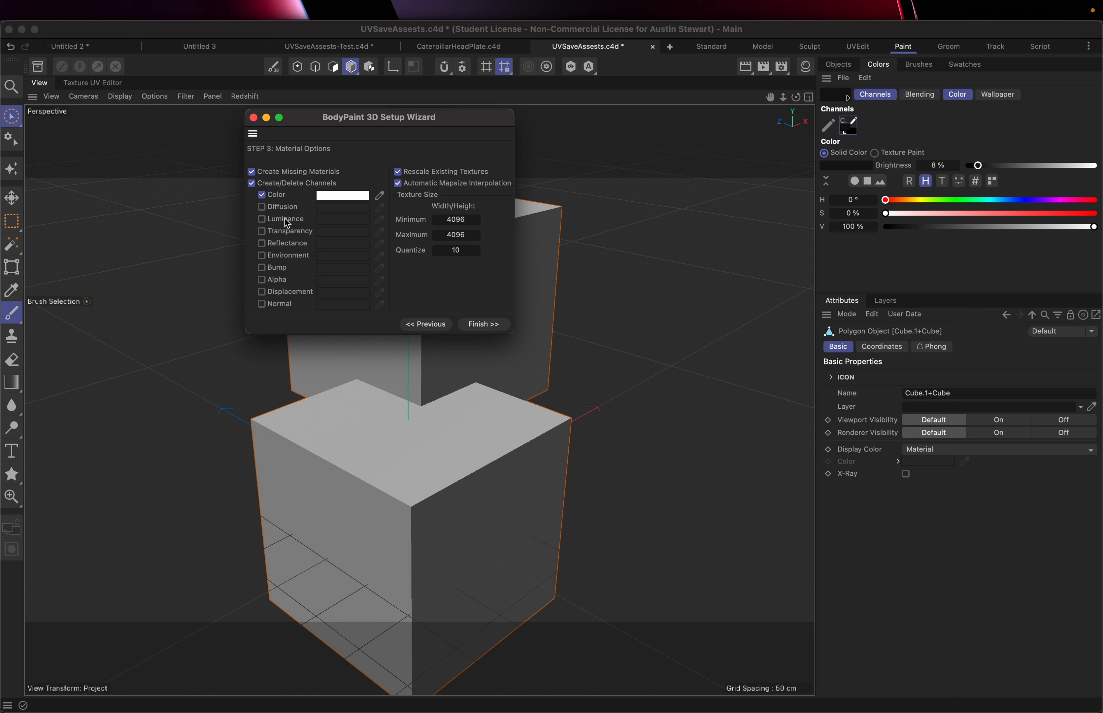
pyautogui.click(344, 196)
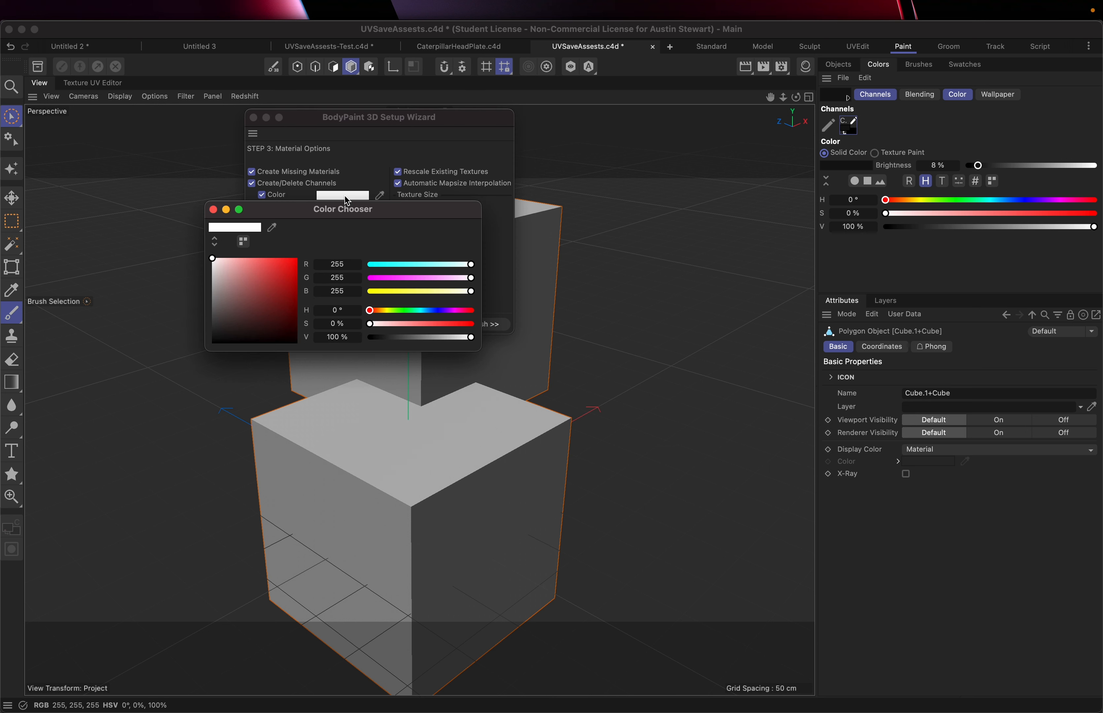
pyautogui.click(214, 297)
pyautogui.moveTo(214, 297); pyautogui.dragTo(213, 259)
pyautogui.click(213, 210)
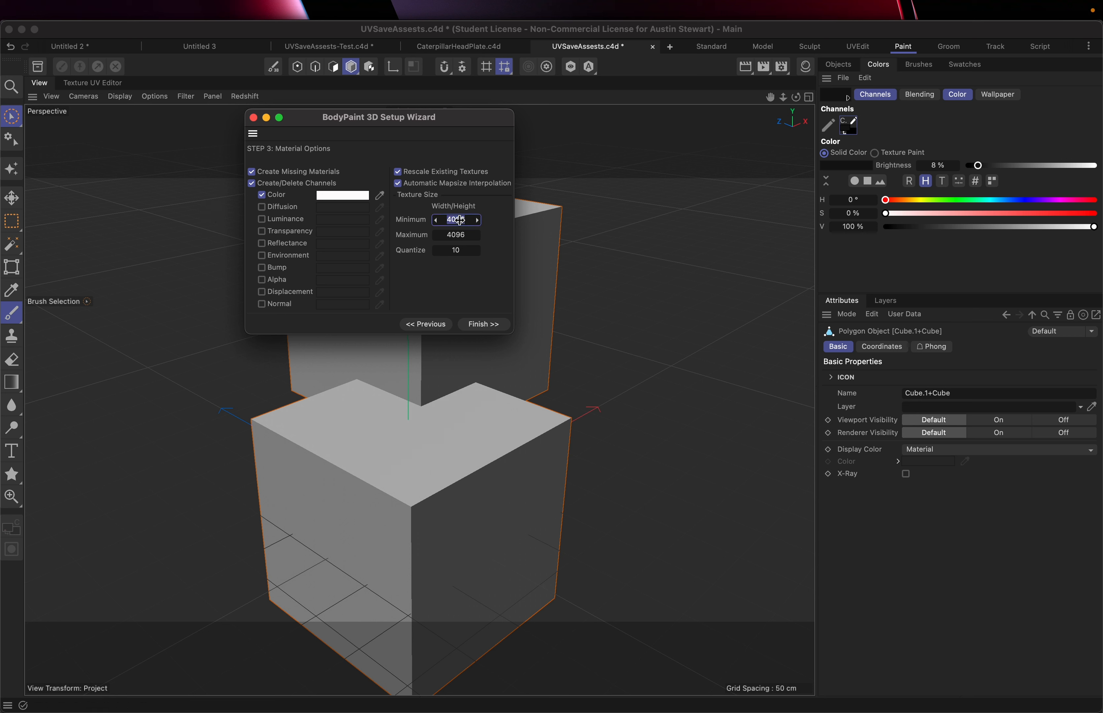
# Set the texture size minimum to 10 and maximum to 1024
pyautogui.write('10')
pyautogui.doubleClick(449, 235)
pyautogui.write('1024')
pyautogui.moveTo(349, 201)
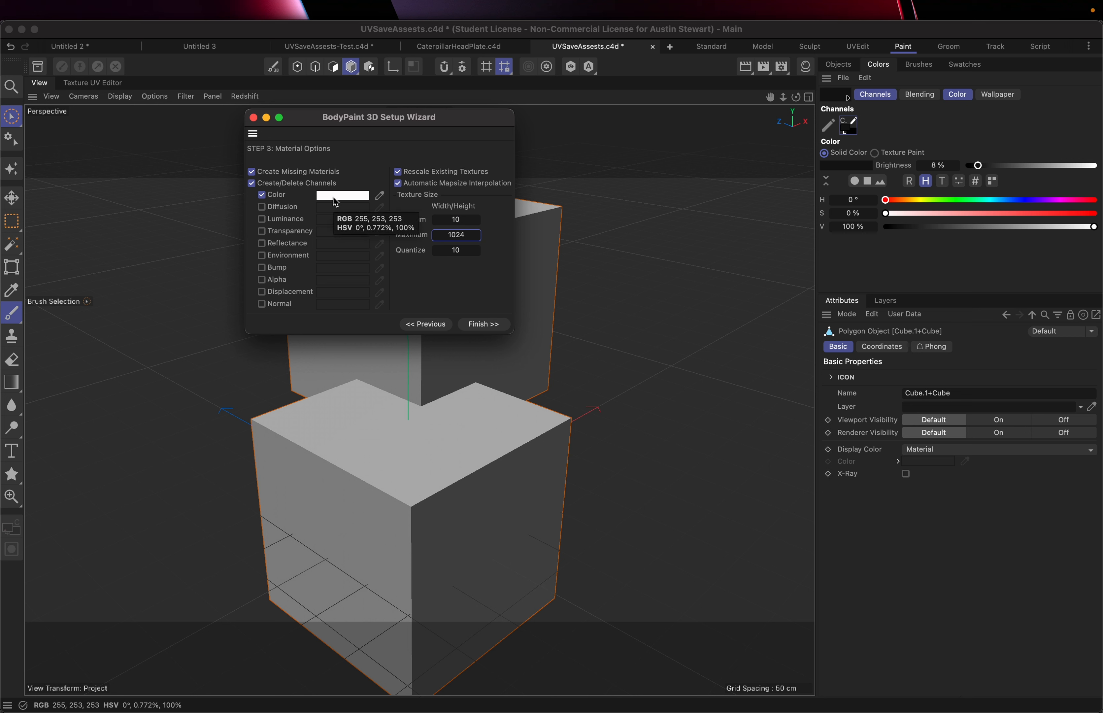
pyautogui.click(334, 197)
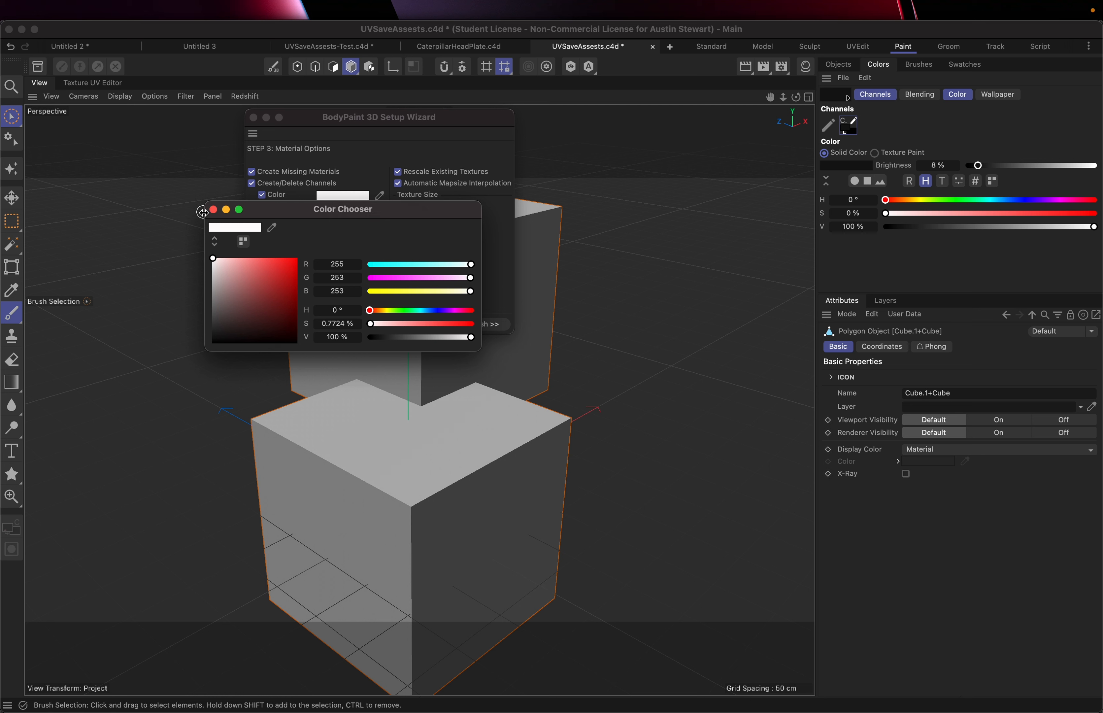
pyautogui.click(213, 210)
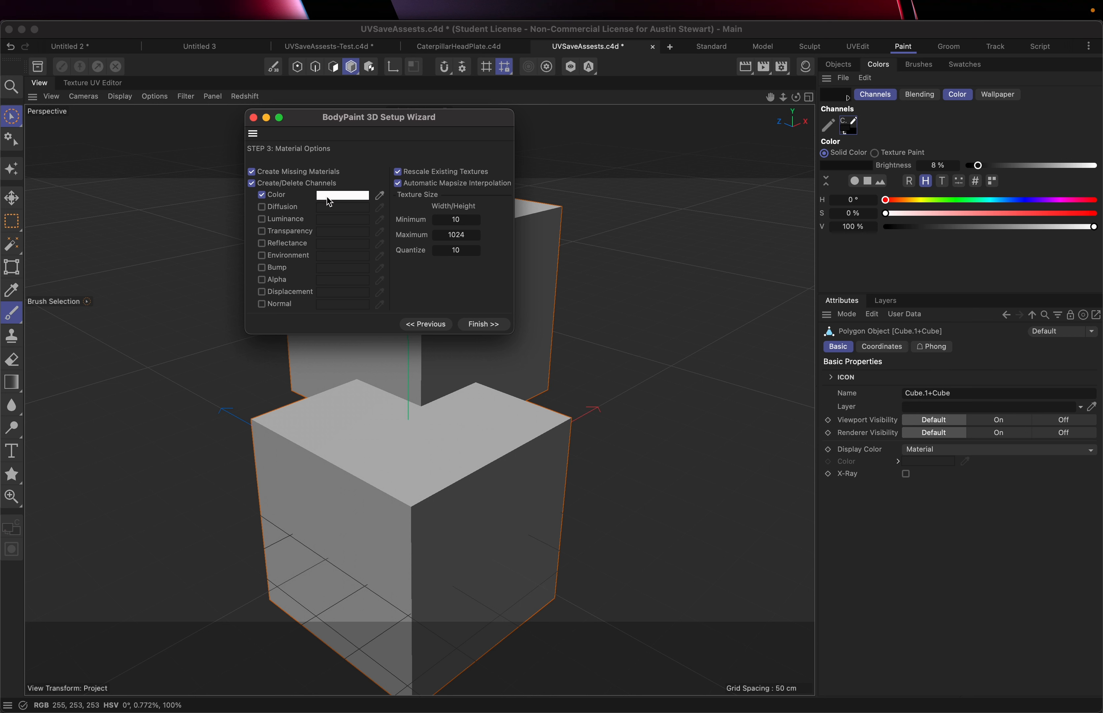
pyautogui.moveTo(327, 197)
# Set the texture size minimum and maximum to 4096, then finish and close the wizard
pyautogui.click(455, 220)
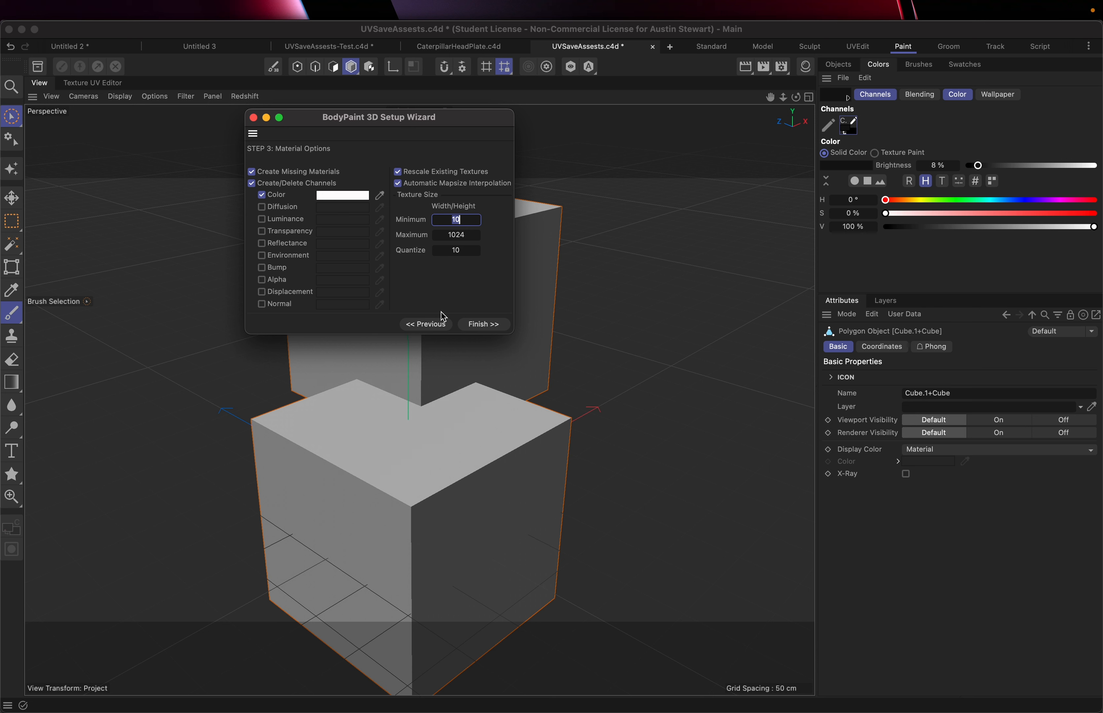
pyautogui.write('4096')
pyautogui.click(458, 235)
pyautogui.write('4096')
pyautogui.click(484, 325)
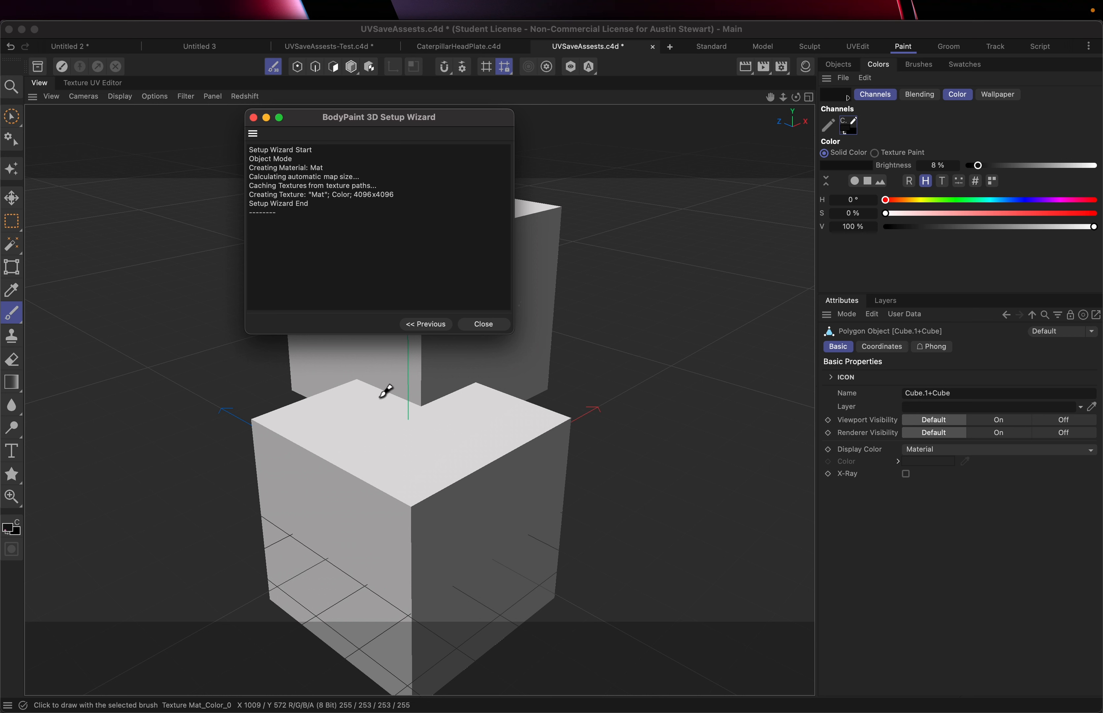
pyautogui.click(481, 324)
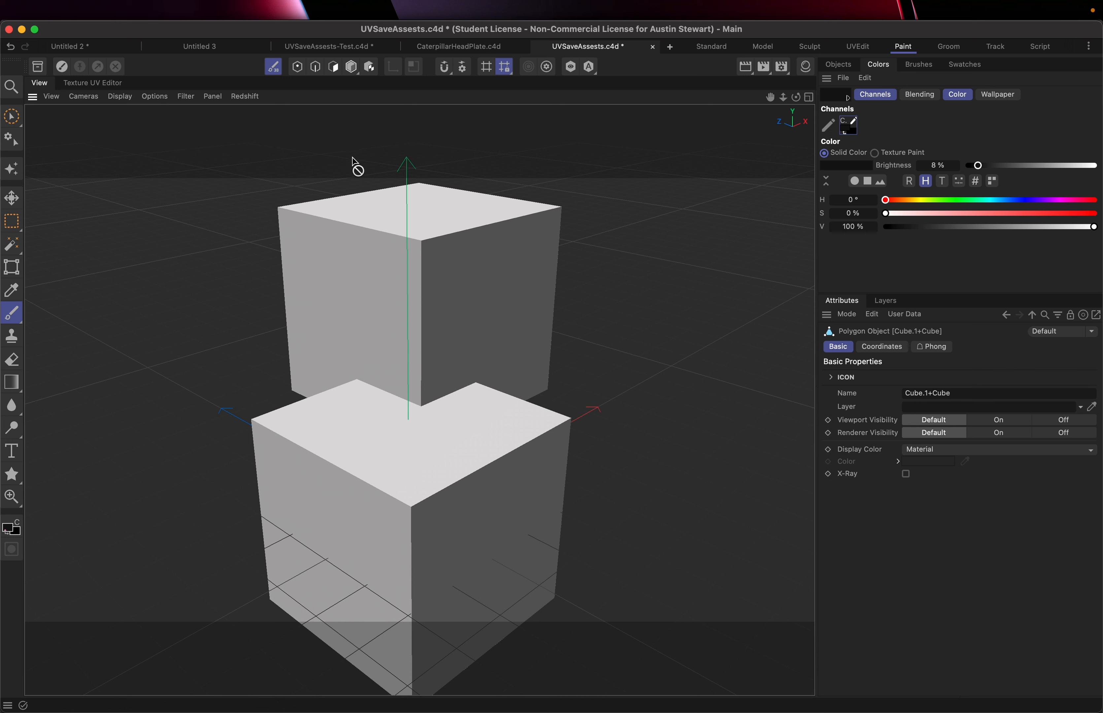
# Try painting a stroke across the cubes and undo it
pyautogui.moveTo(396, 204)
pyautogui.mouseDown()
pyautogui.moveTo(365, 230)
pyautogui.moveTo(483, 266)
pyautogui.moveTo(482, 277)
pyautogui.mouseUp()
pyautogui.click(912, 69)
pyautogui.click(879, 65)
pyautogui.click(839, 65)
pyautogui.click(927, 94)
pyautogui.click(878, 64)
pyautogui.moveTo(360, 237); pyautogui.dragTo(408, 477)
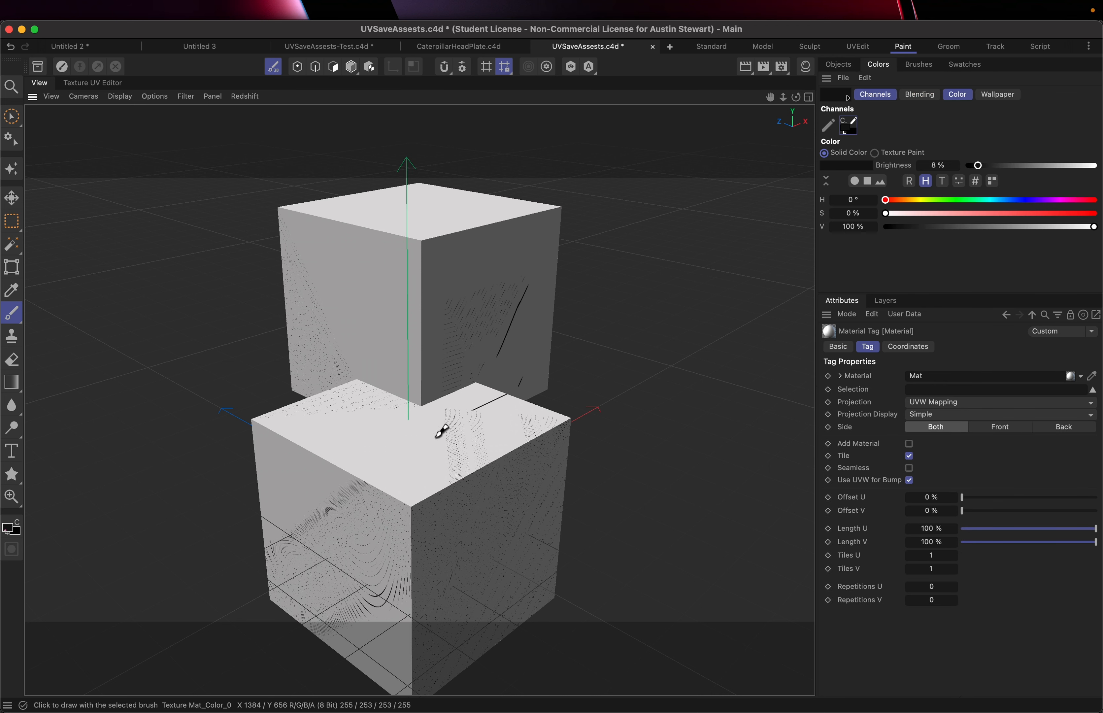
pyautogui.press('super+z')
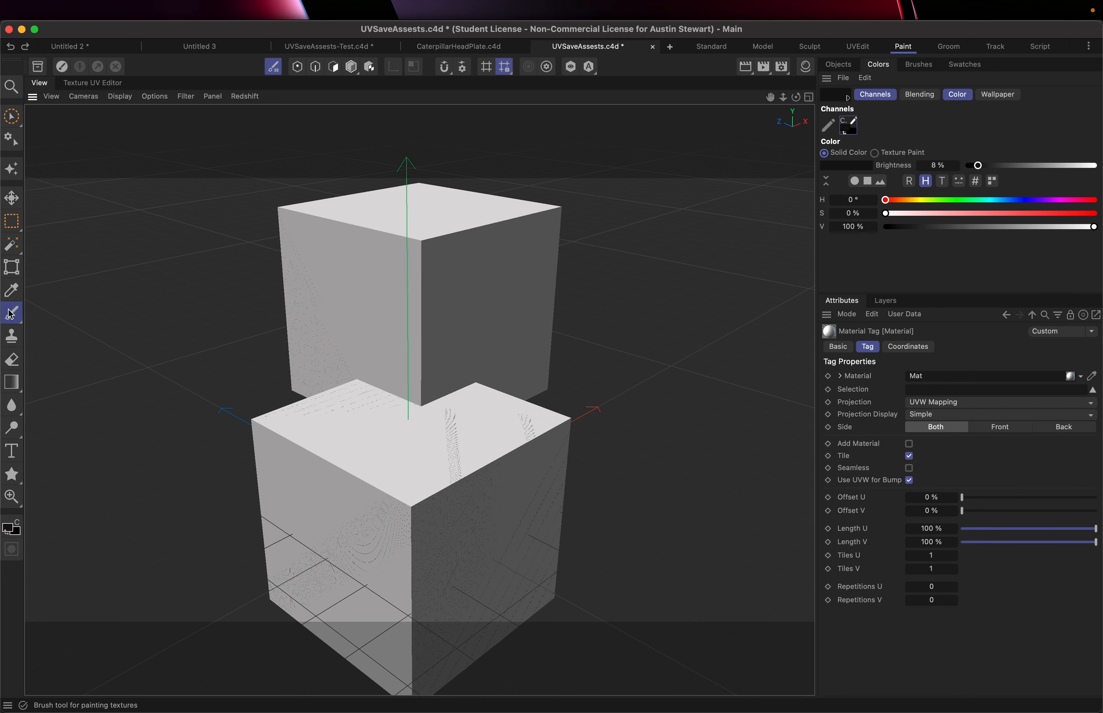
# Select the Brush tool and set its size to 286
pyautogui.moveTo(11, 314)
pyautogui.mouseDown()
pyautogui.moveTo(45, 316)
pyautogui.moveTo(58, 331)
pyautogui.mouseUp()
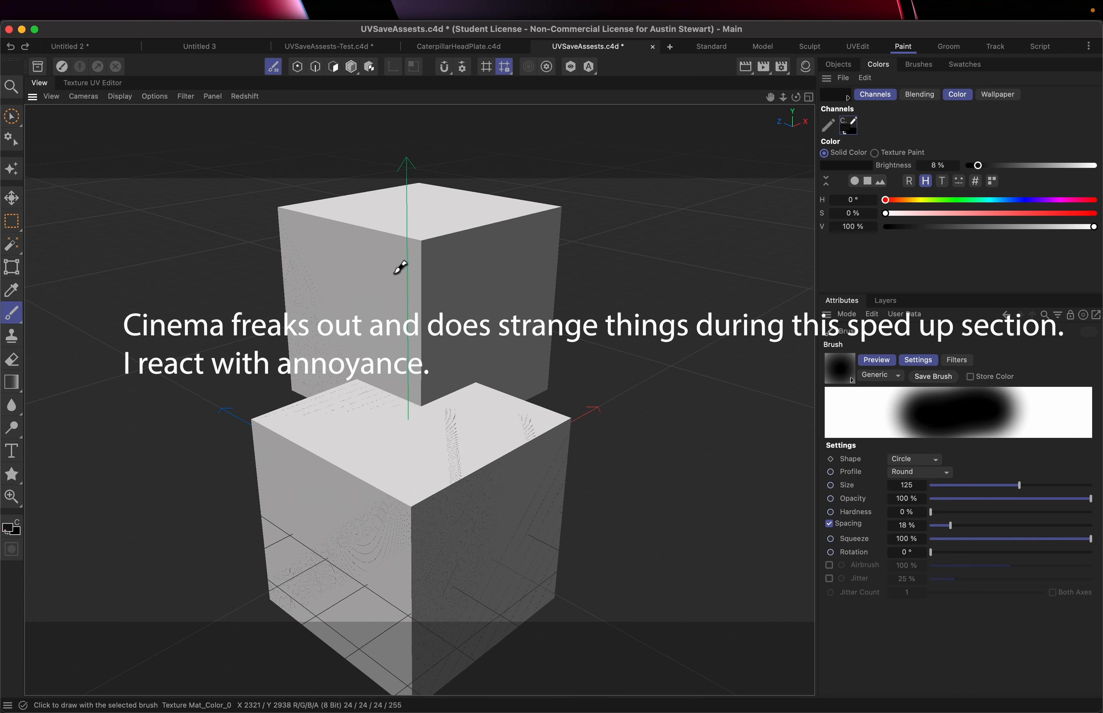
pyautogui.click(1066, 484)
# Try painting strokes in the viewport and the Texture UV Editor, undoing each one
pyautogui.moveTo(537, 271)
pyautogui.mouseDown()
pyautogui.moveTo(391, 487)
pyautogui.moveTo(421, 306)
pyautogui.moveTo(563, 300)
pyautogui.moveTo(444, 281)
pyautogui.moveTo(304, 436)
pyautogui.mouseUp()
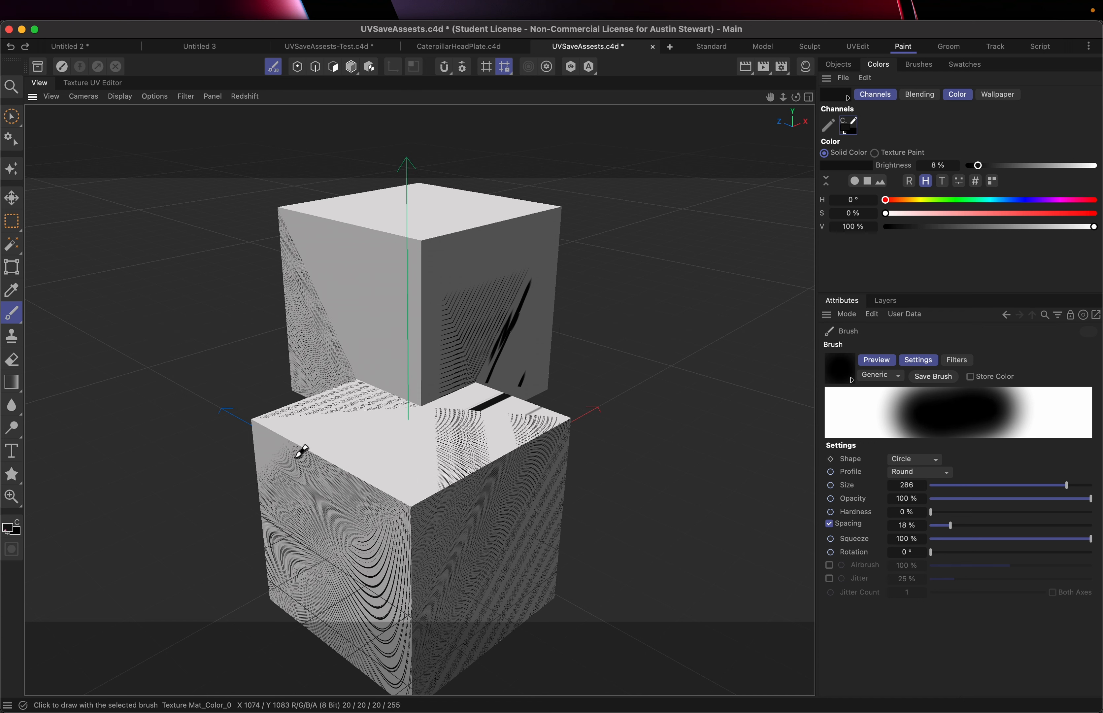
pyautogui.scroll(5, 412, 452)
pyautogui.scroll(-4, 394, 459)
pyautogui.press('super+z')
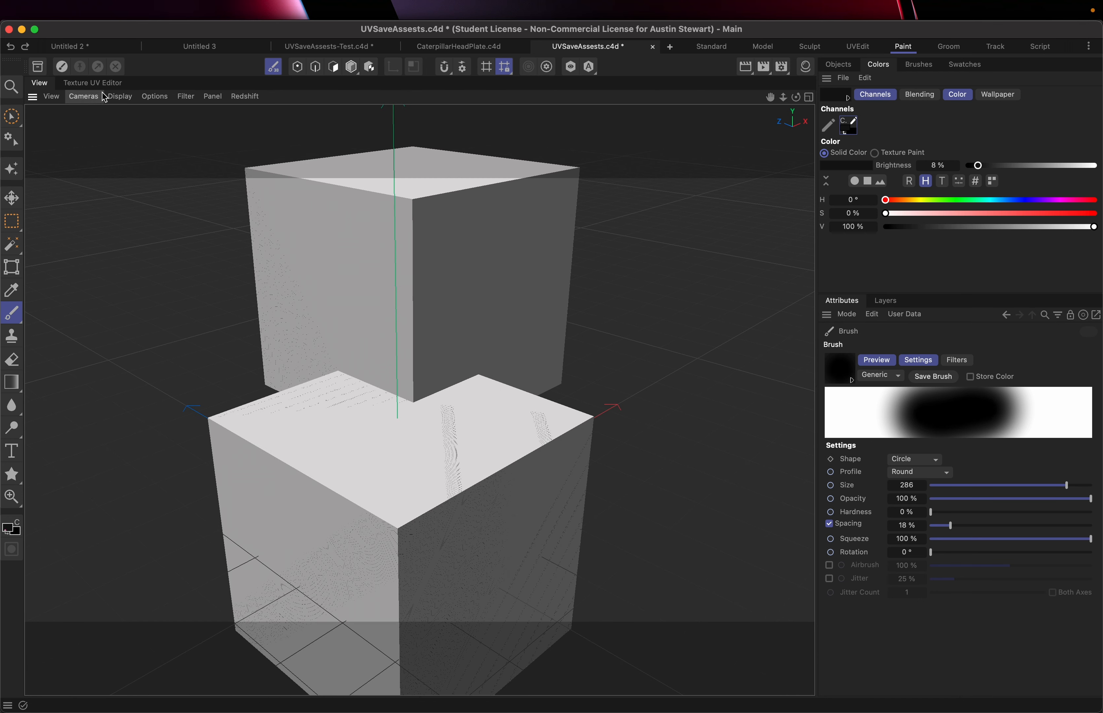
pyautogui.click(99, 84)
pyautogui.press('super+z')
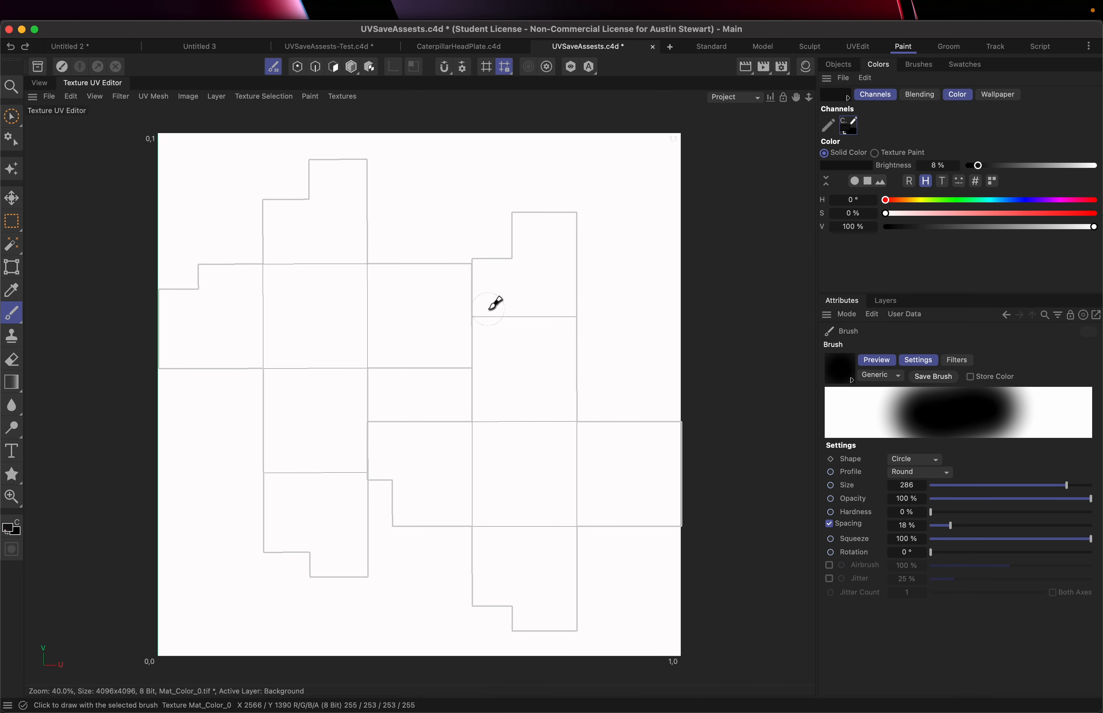
pyautogui.moveTo(495, 301)
pyautogui.mouseDown()
pyautogui.moveTo(596, 434)
pyautogui.moveTo(538, 569)
pyautogui.mouseUp()
pyautogui.click(39, 82)
pyautogui.press('super+z')
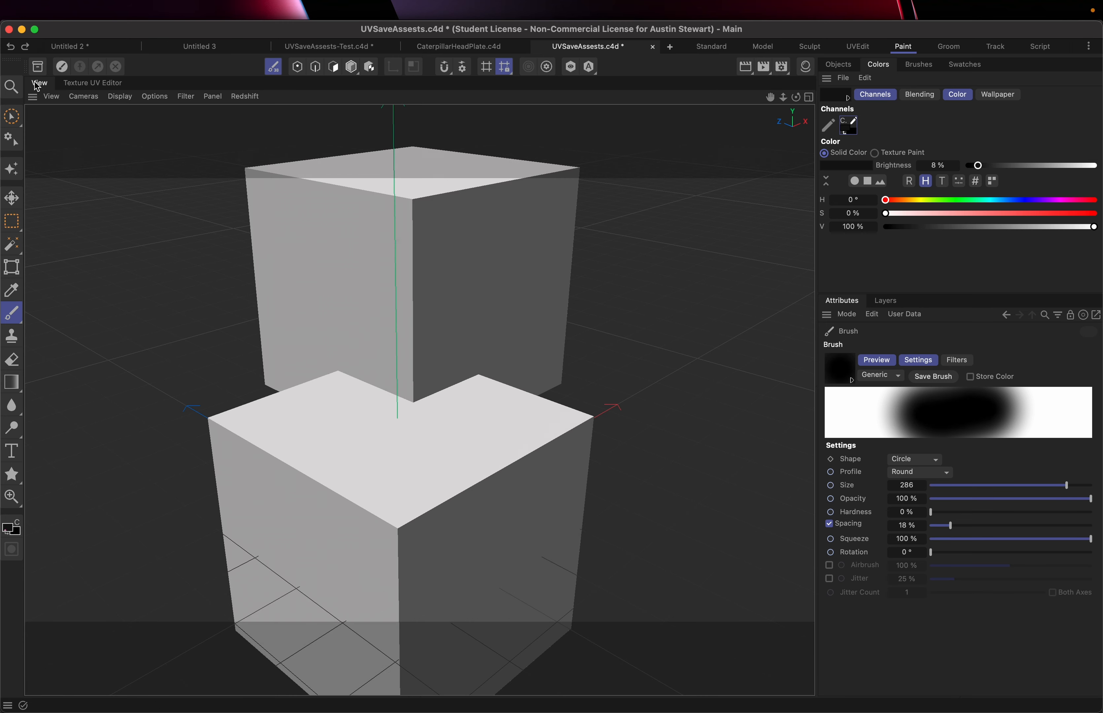
pyautogui.click(24, 45)
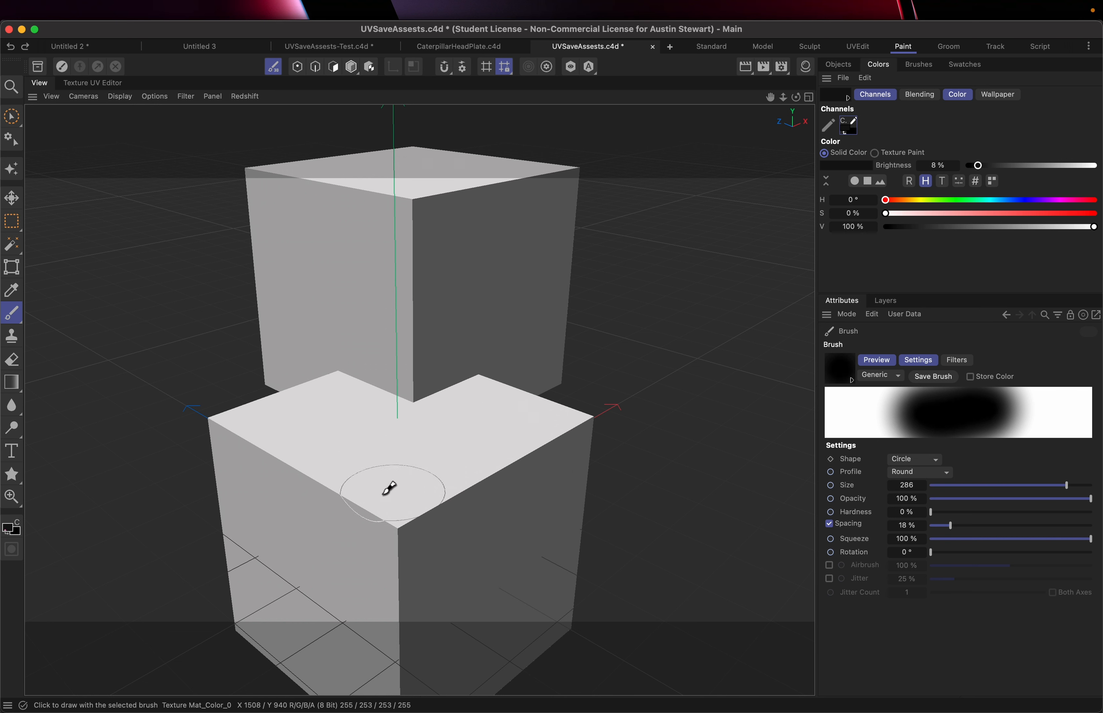
# Paint a curved black stroke across the UV islands in the Texture UV Editor and return to the viewport
pyautogui.click(91, 82)
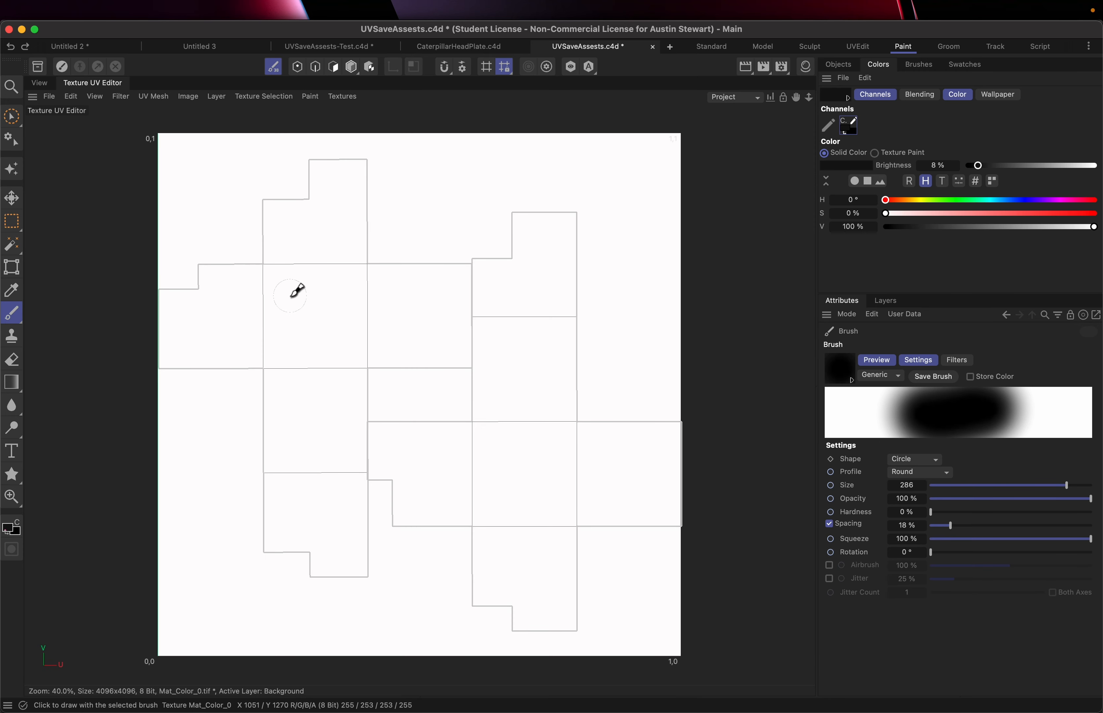
pyautogui.moveTo(291, 296)
pyautogui.mouseDown()
pyautogui.moveTo(531, 255)
pyautogui.moveTo(482, 514)
pyautogui.mouseUp()
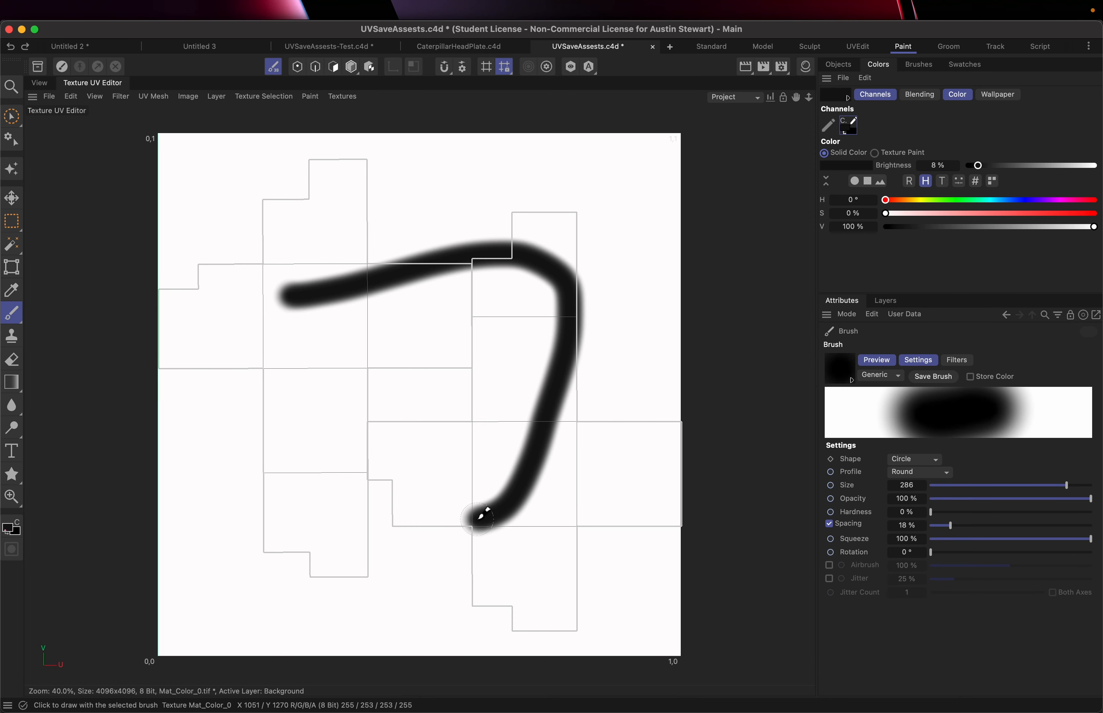
pyautogui.click(41, 84)
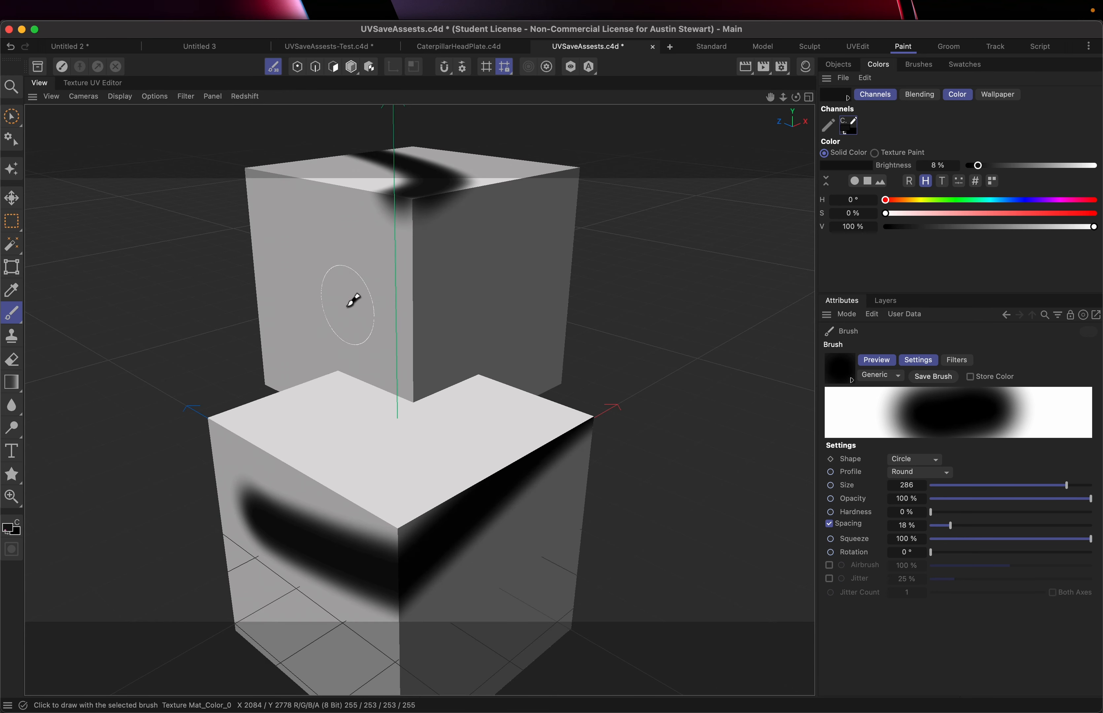
# Paint a horizontal stroke across the upper cube's front face and undo it
pyautogui.moveTo(352, 299)
pyautogui.mouseDown()
pyautogui.moveTo(396, 323)
pyautogui.moveTo(511, 302)
pyautogui.mouseUp()
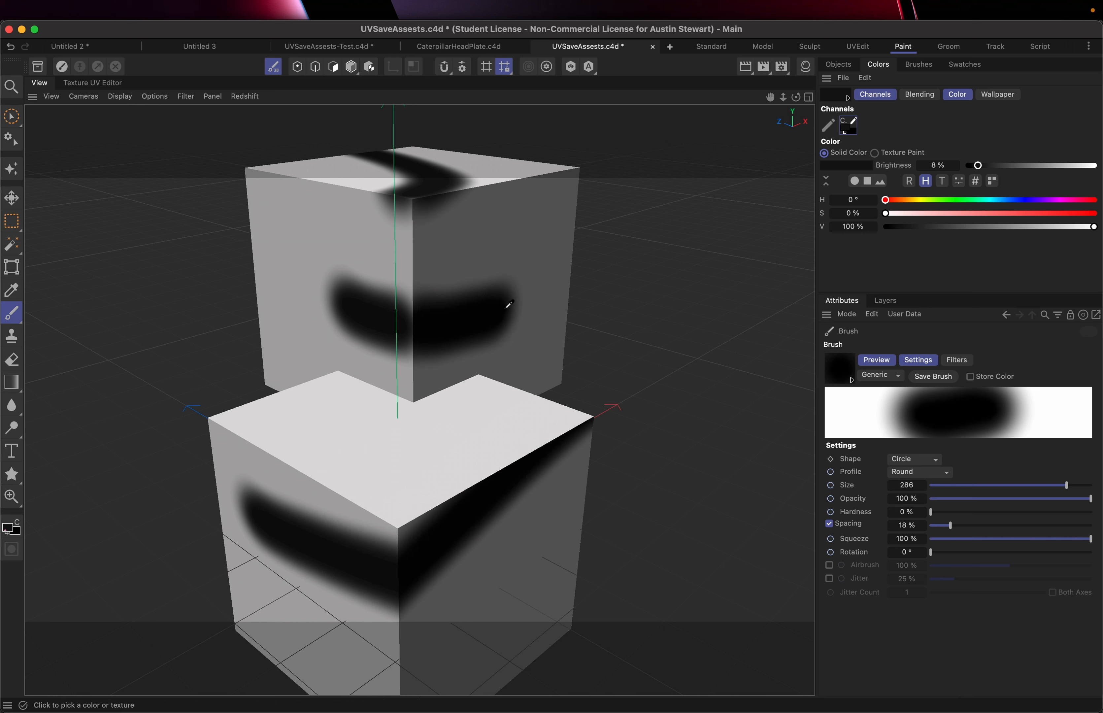
pyautogui.press('super+z')
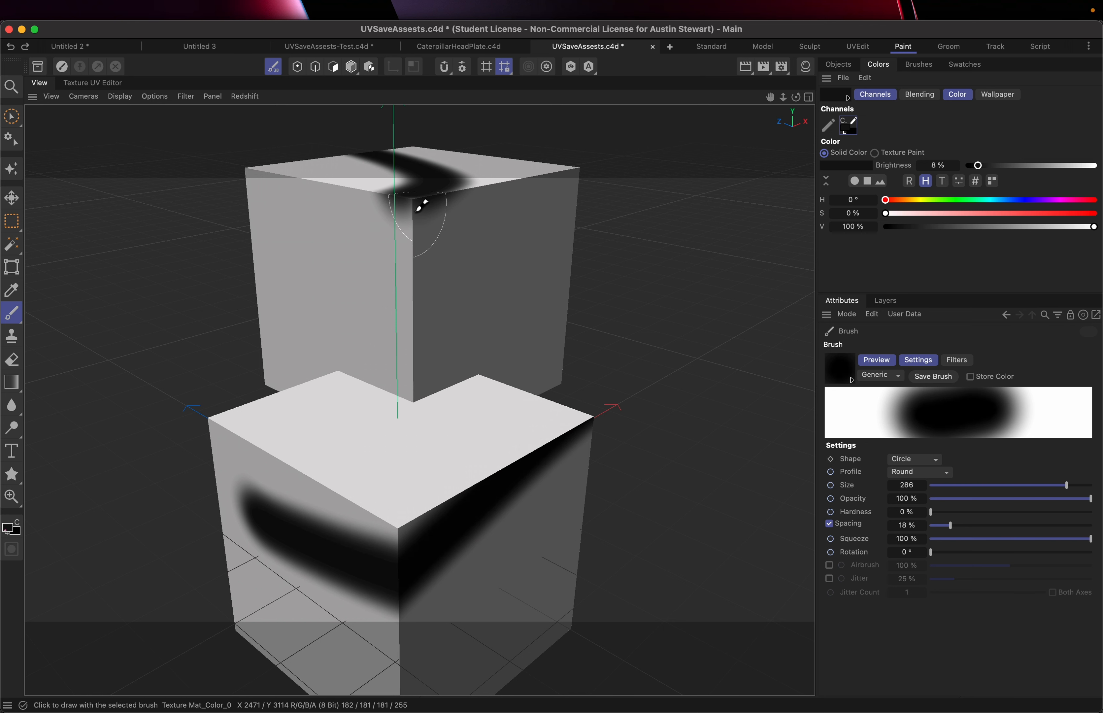
# Paint black strokes down the upper cube's front corner and around the lower cube's top edges
pyautogui.moveTo(412, 199)
pyautogui.mouseDown()
pyautogui.moveTo(423, 300)
pyautogui.moveTo(396, 305)
pyautogui.moveTo(412, 226)
pyautogui.moveTo(414, 396)
pyautogui.moveTo(357, 386)
pyautogui.moveTo(428, 400)
pyautogui.moveTo(485, 369)
pyautogui.moveTo(448, 394)
pyautogui.moveTo(478, 374)
pyautogui.moveTo(443, 383)
pyautogui.mouseUp()
pyautogui.moveTo(332, 369)
pyautogui.mouseDown()
pyautogui.moveTo(217, 423)
pyautogui.moveTo(396, 519)
pyautogui.moveTo(561, 438)
pyautogui.moveTo(586, 414)
pyautogui.moveTo(489, 468)
pyautogui.mouseUp()
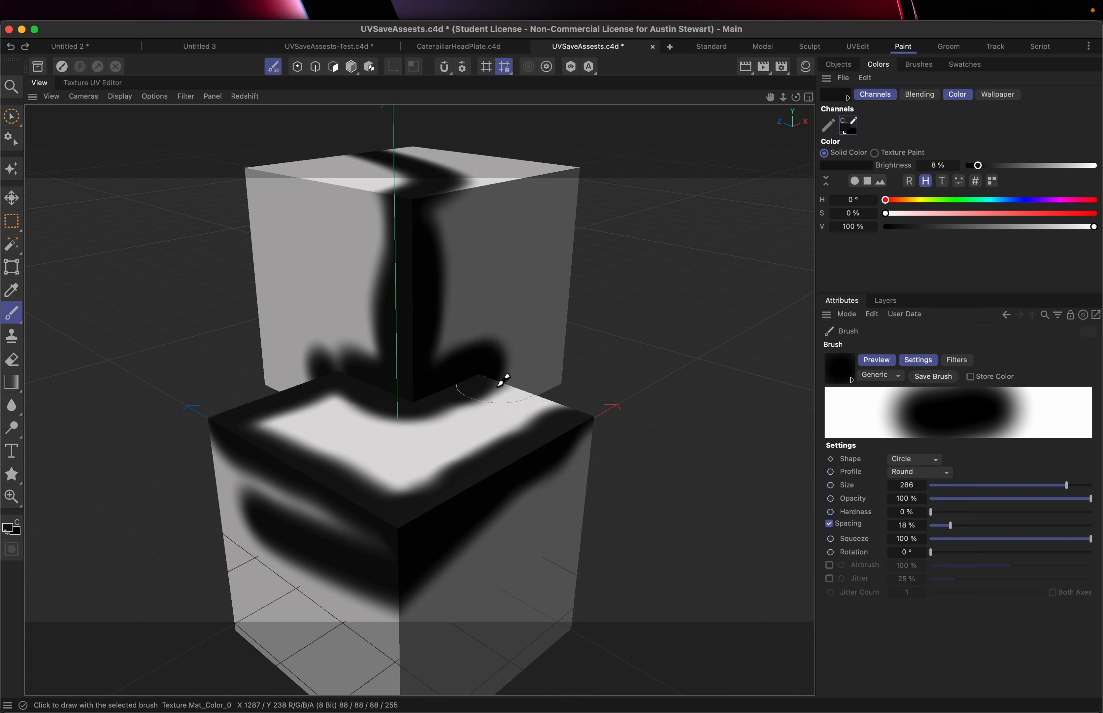
pyautogui.moveTo(503, 386); pyautogui.dragTo(585, 415)
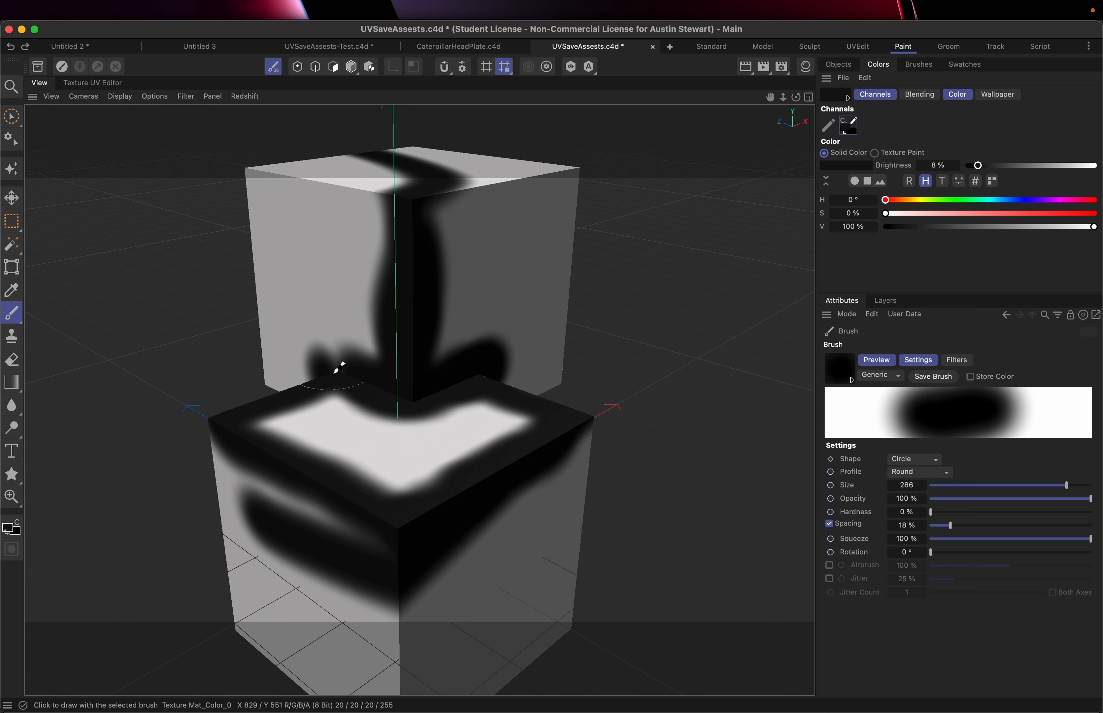
# Paint a small stroke at the upper cube's base and undo it
pyautogui.moveTo(345, 359)
pyautogui.mouseDown()
pyautogui.moveTo(321, 364)
pyautogui.moveTo(320, 379)
pyautogui.mouseUp()
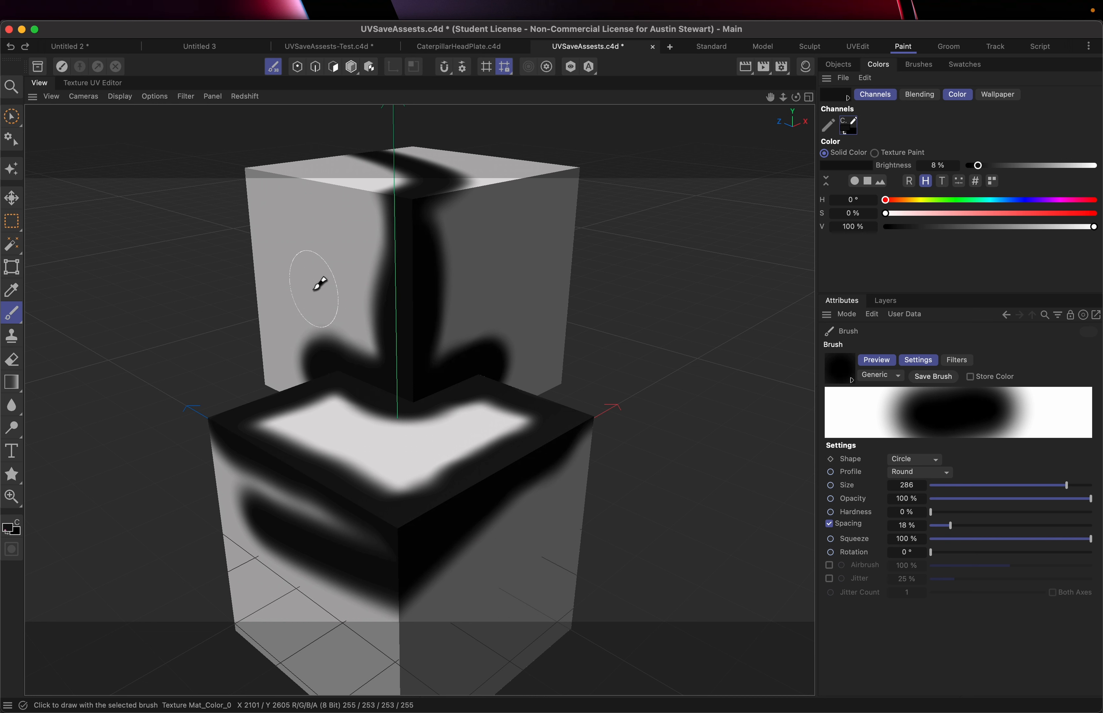
pyautogui.press('super+z')
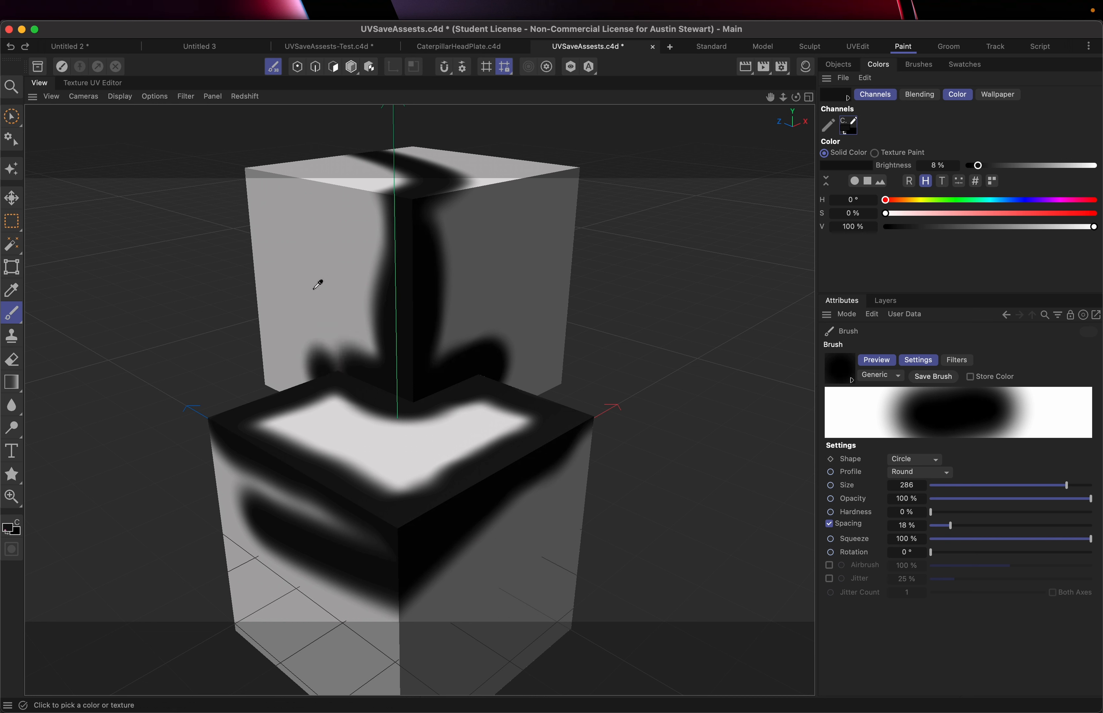
# Undo all the painted brush strokes on both cubes
pyautogui.press('super+z')
pyautogui.press('super+z')
pyautogui.press('super+z')
pyautogui.press('super+z')
pyautogui.press('super+z')
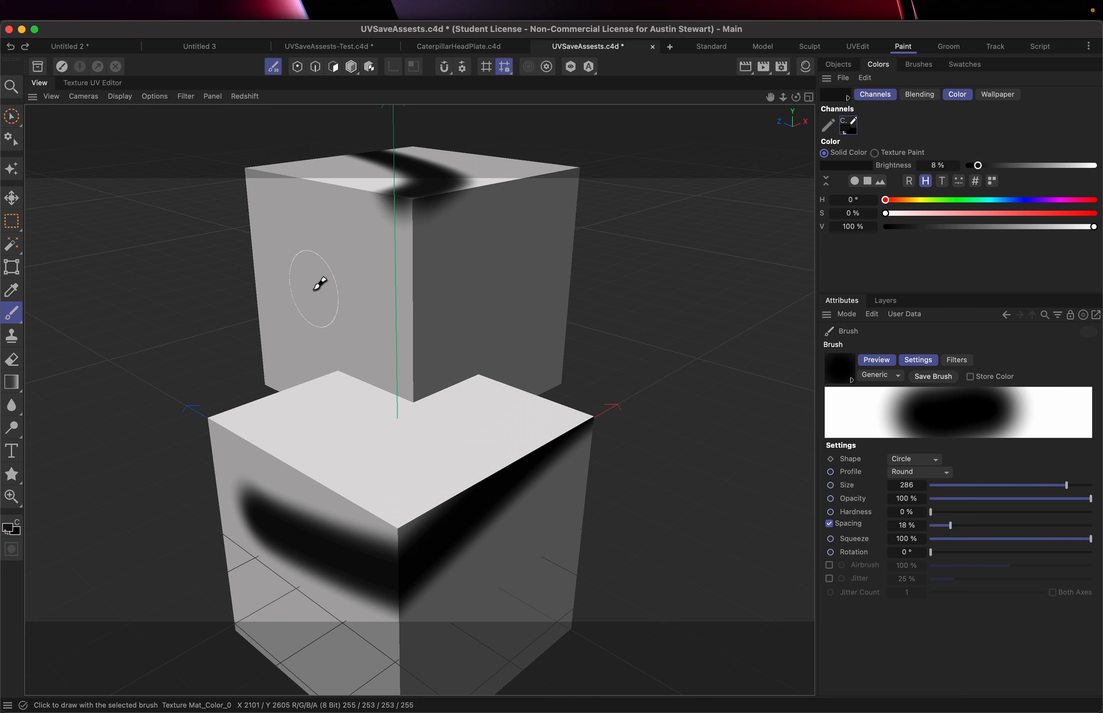
pyautogui.press('super+z')
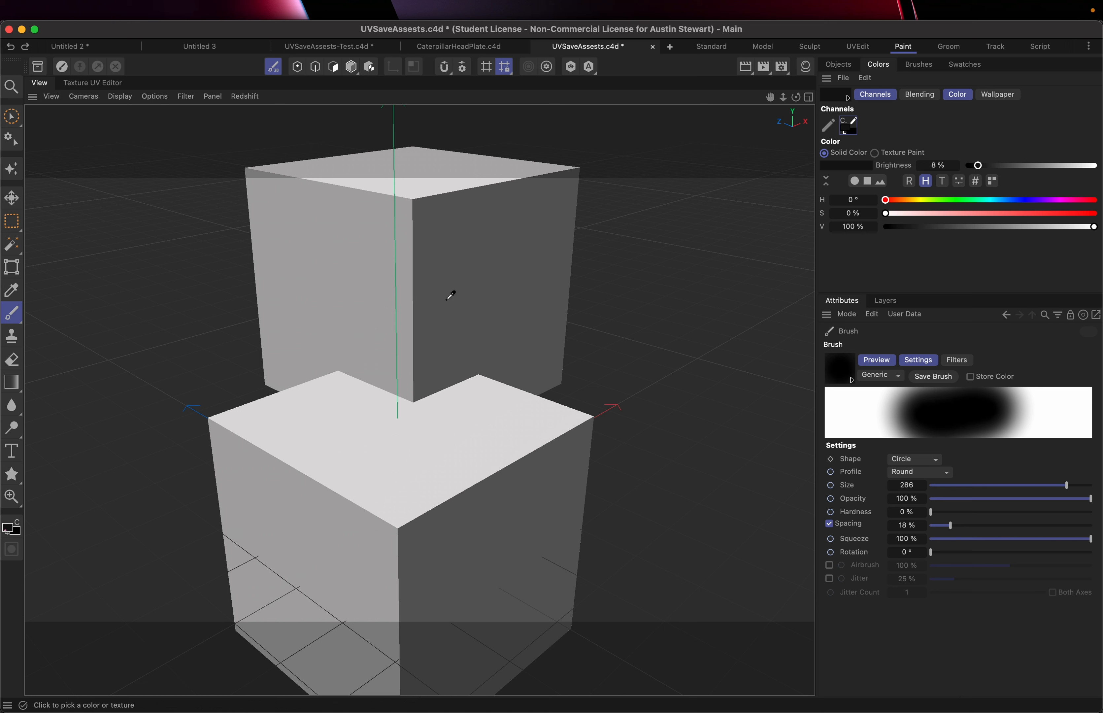
# Save the project, including its texture changes, and show the layers list
pyautogui.press('super+s')
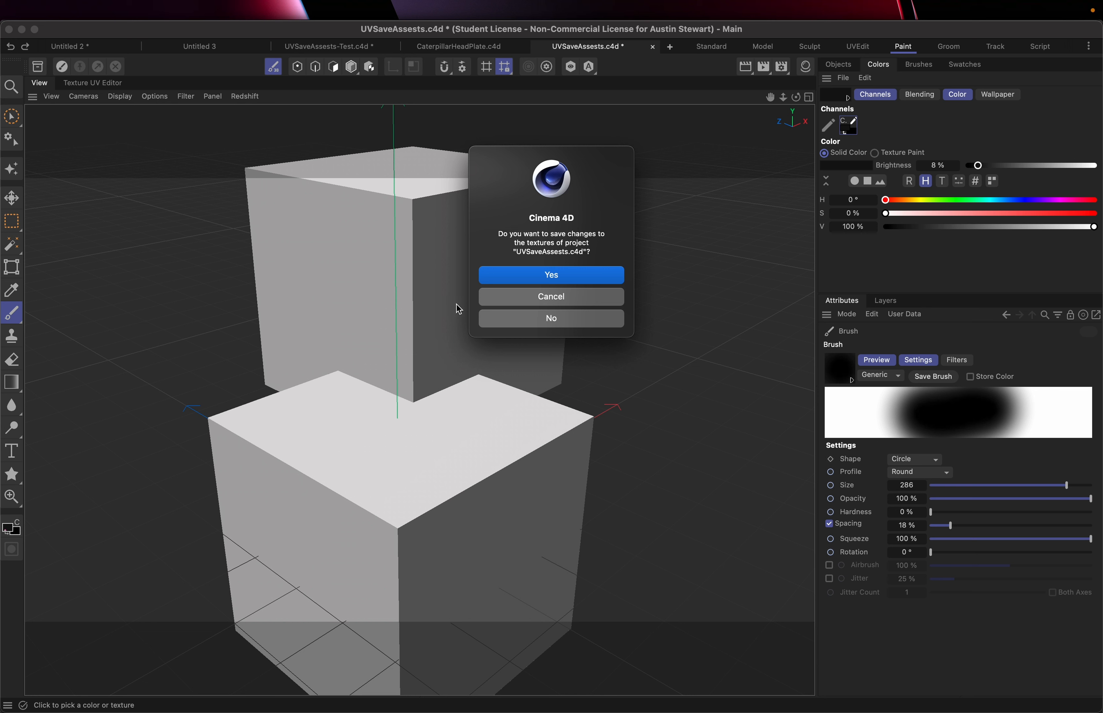
pyautogui.click(551, 276)
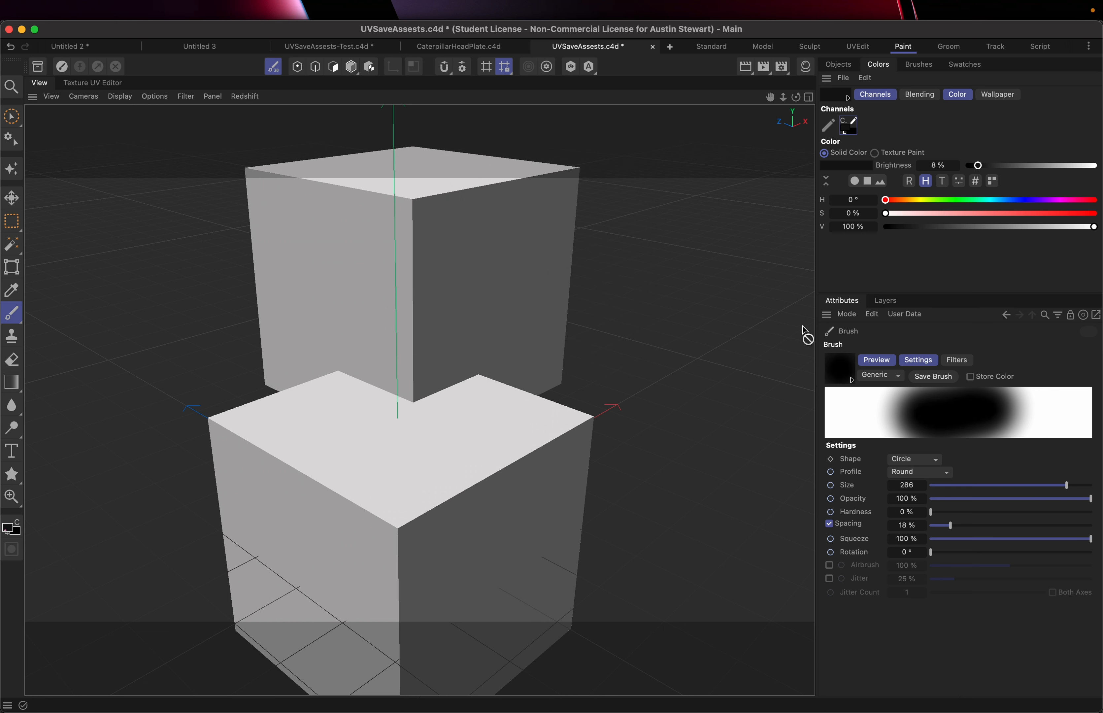
pyautogui.click(882, 304)
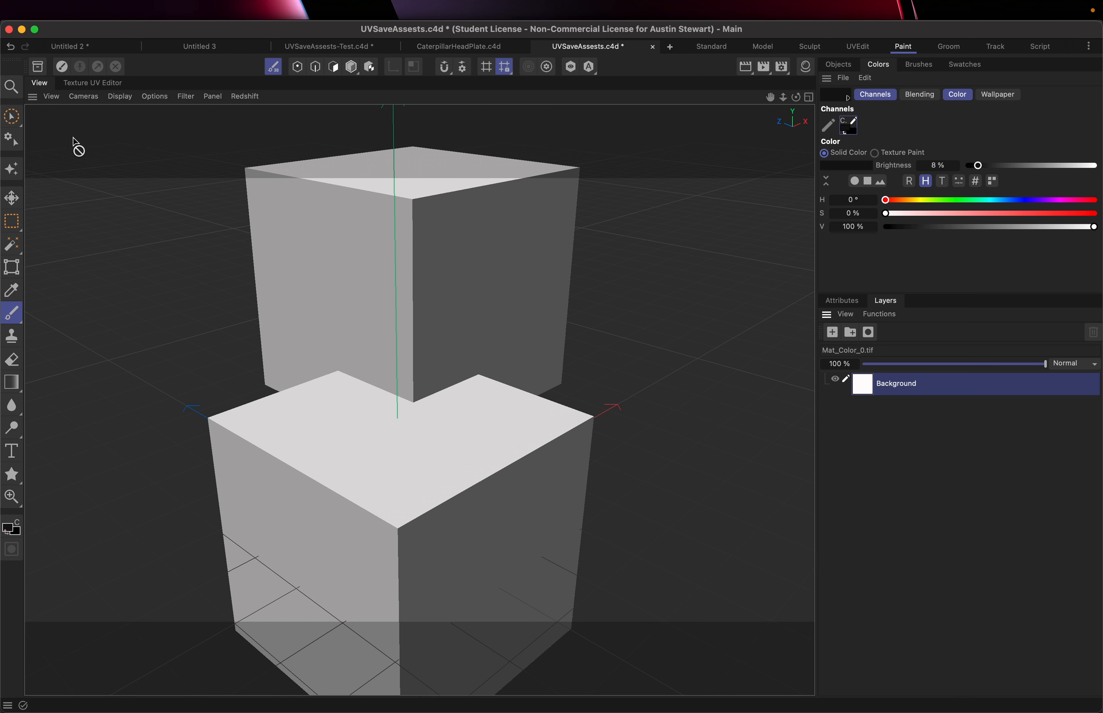
# Start Save Project with Assets, keeping file assets copied to the texture folder and node assets to the scene database
pyautogui.click(99, 12)
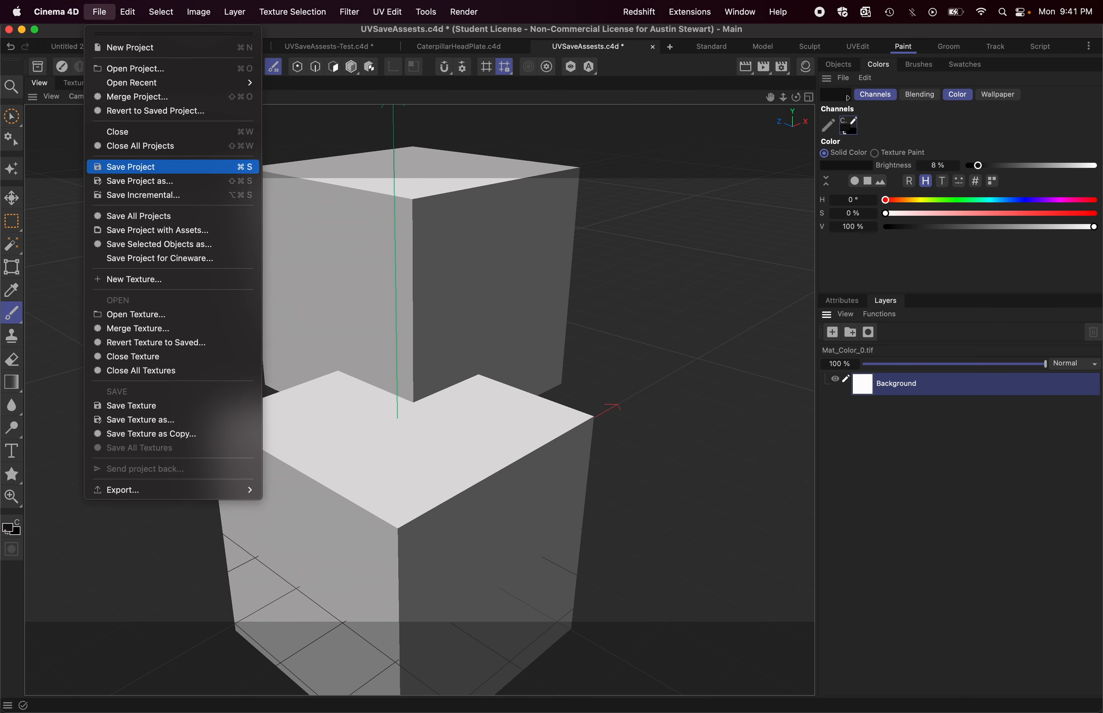
pyautogui.click(143, 233)
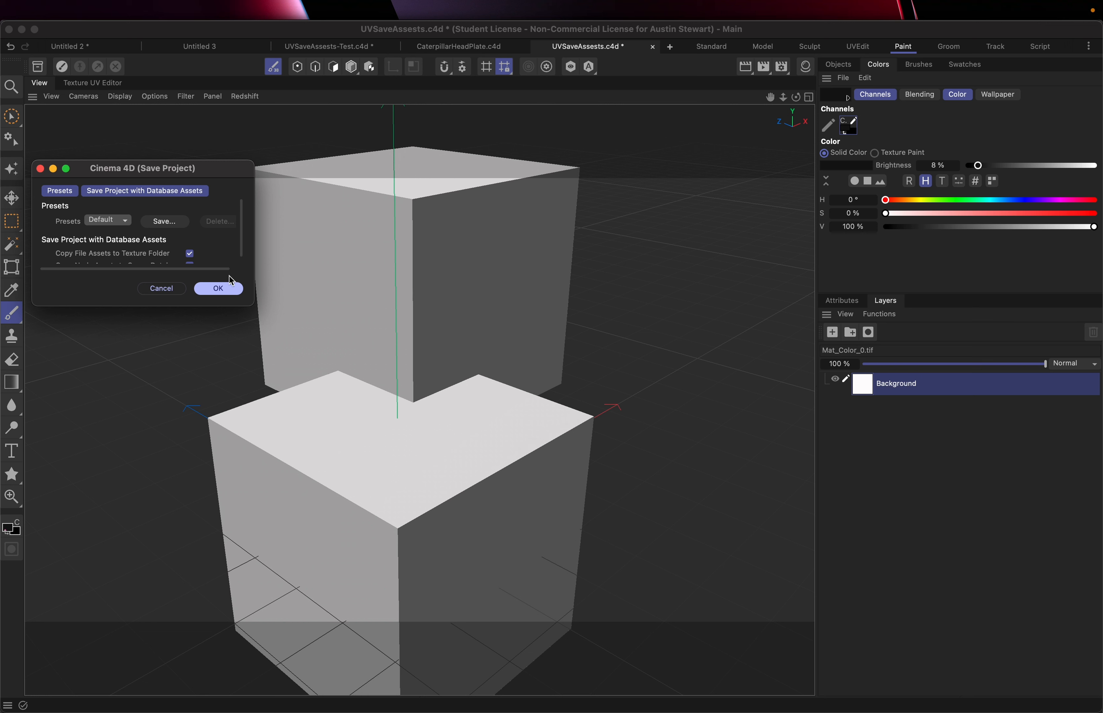
pyautogui.scroll(-1, 138, 236)
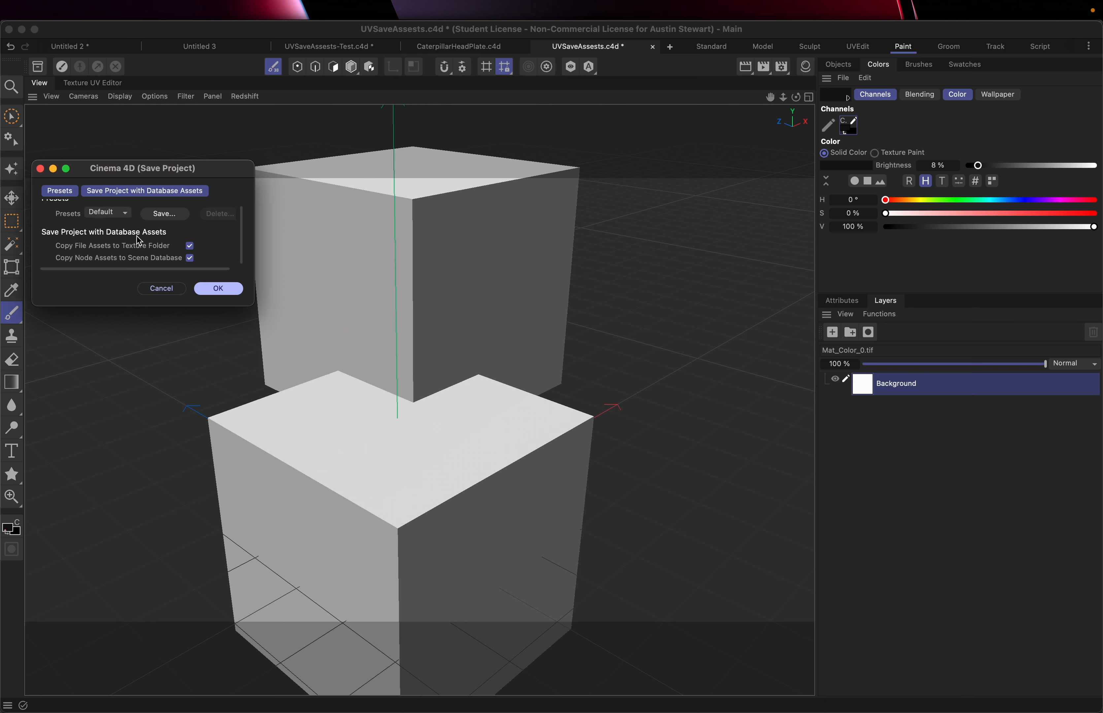
pyautogui.click(218, 290)
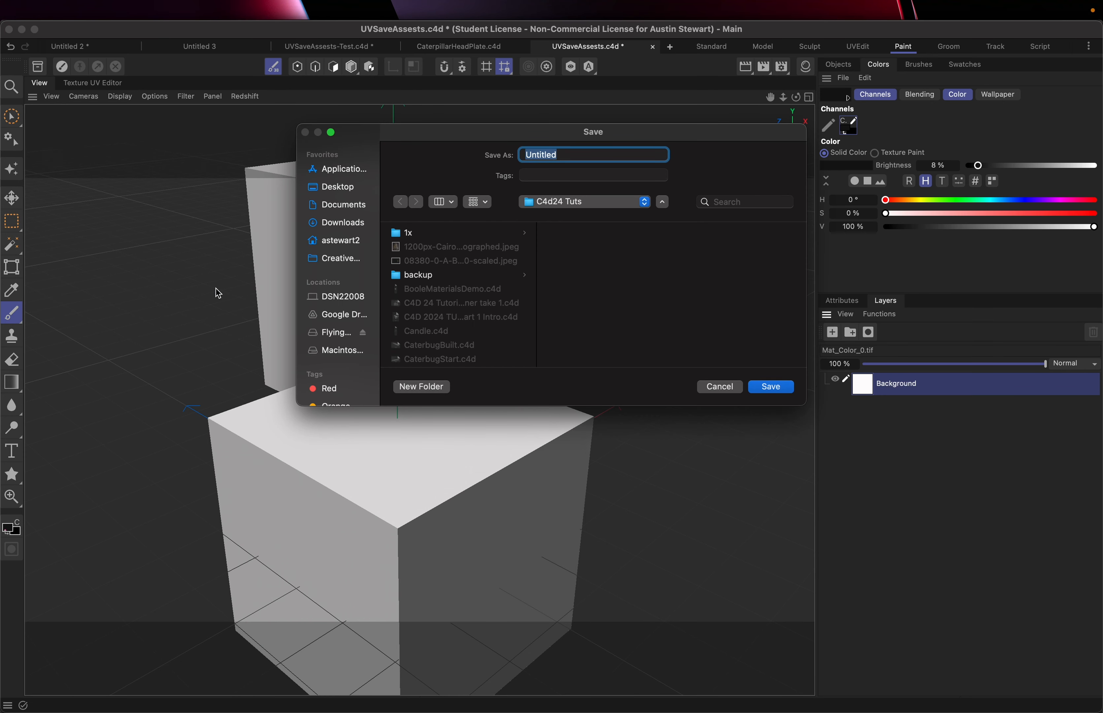
# Name the saved project UVDemoReady and save it in the C4d24 Tuts folder
pyautogui.moveTo(475, 140); pyautogui.dragTo(394, 152)
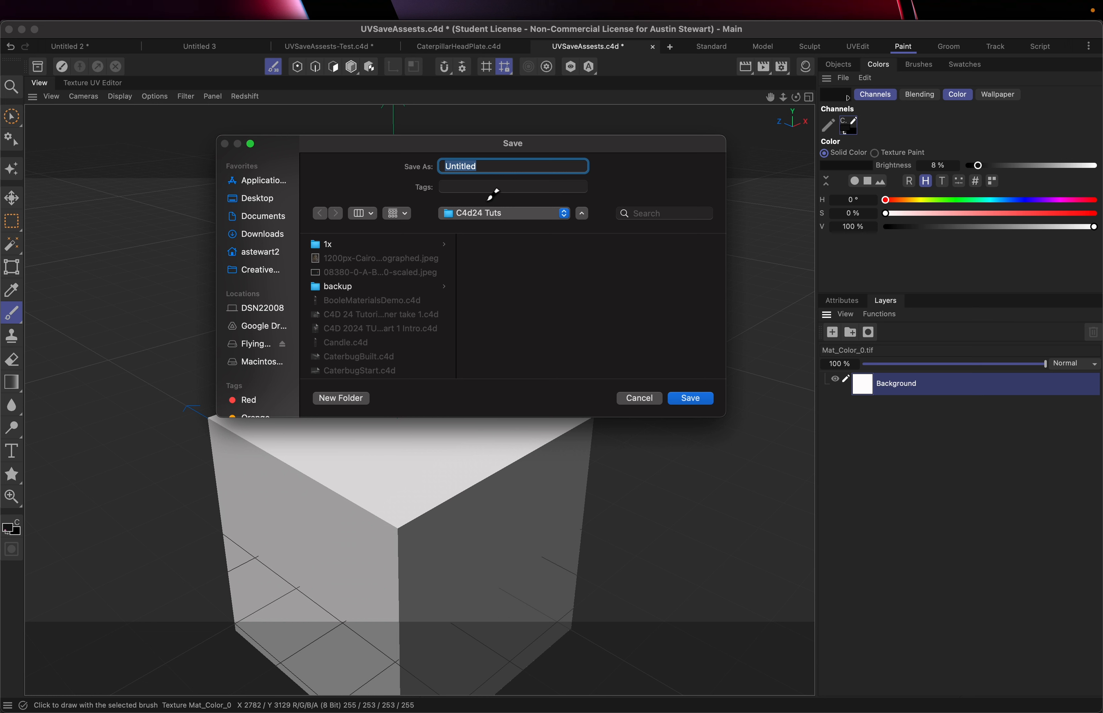
pyautogui.write('UVDemoReadyFor')
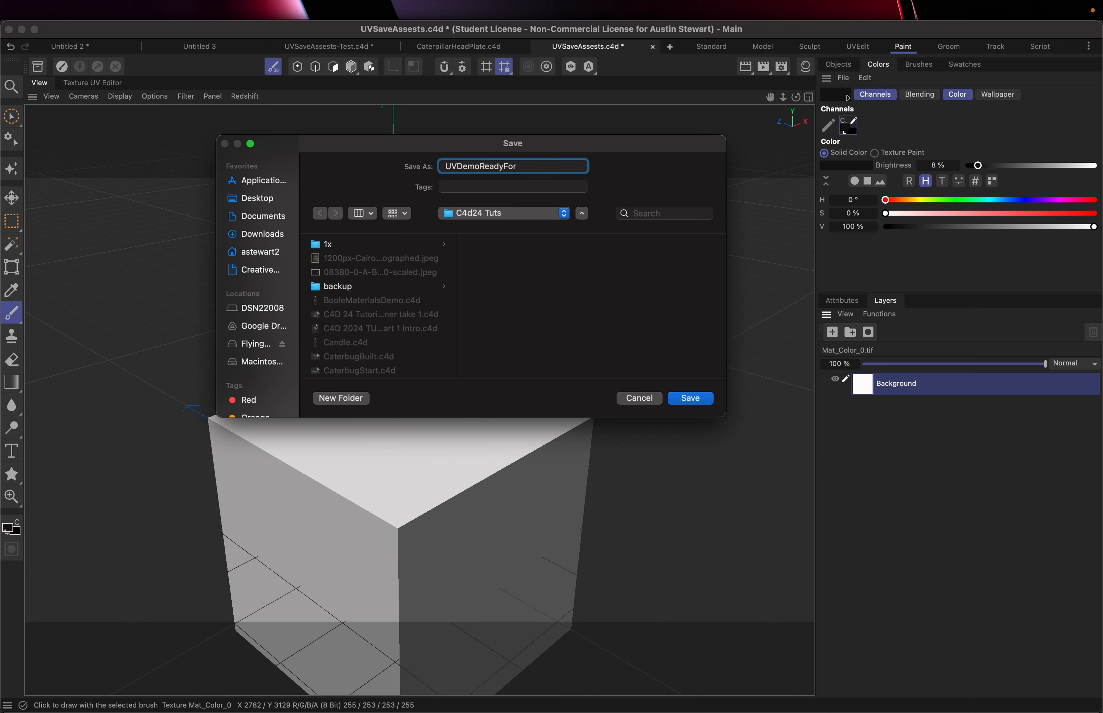
pyautogui.write('Shar')
pyautogui.press('BackSpace')
pyautogui.press('BackSpace')
pyautogui.press('BackSpace')
pyautogui.press('BackSpace')
pyautogui.press('BackSpace')
pyautogui.press('BackSpace')
pyautogui.press('BackSpace')
pyautogui.press('BackSpace')
pyautogui.write('y')
pyautogui.press('Return')
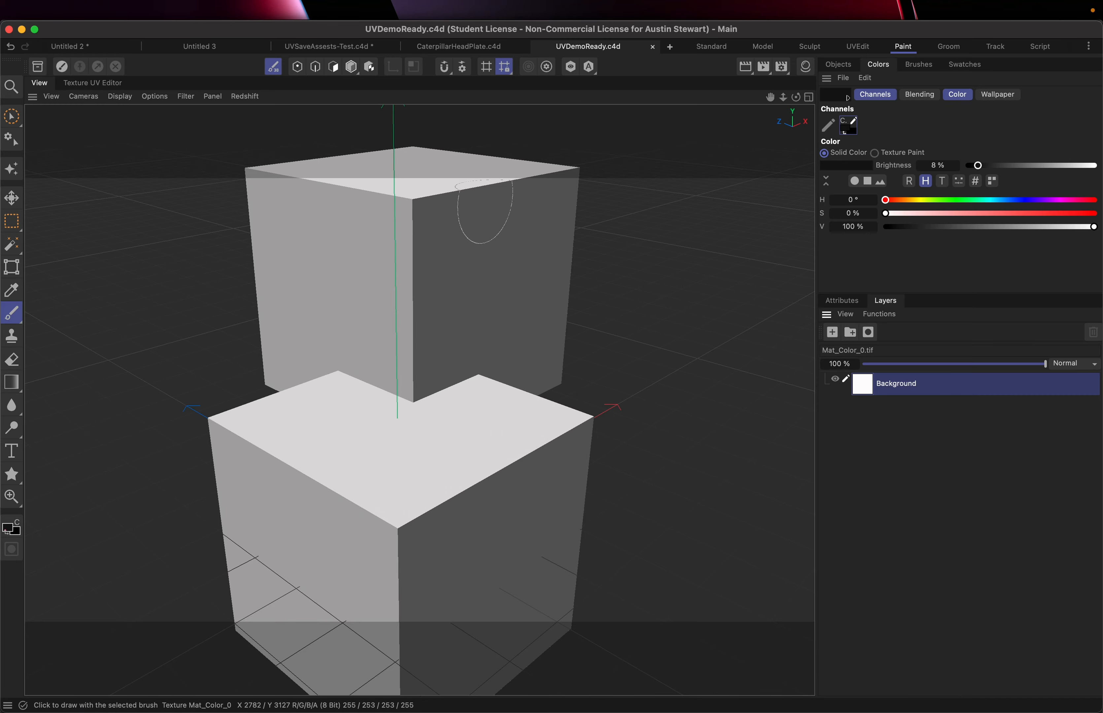
# Switch to Finder and open the UVDemoReady folder inside C4d24 Tuts
pyautogui.press('super+Tab')
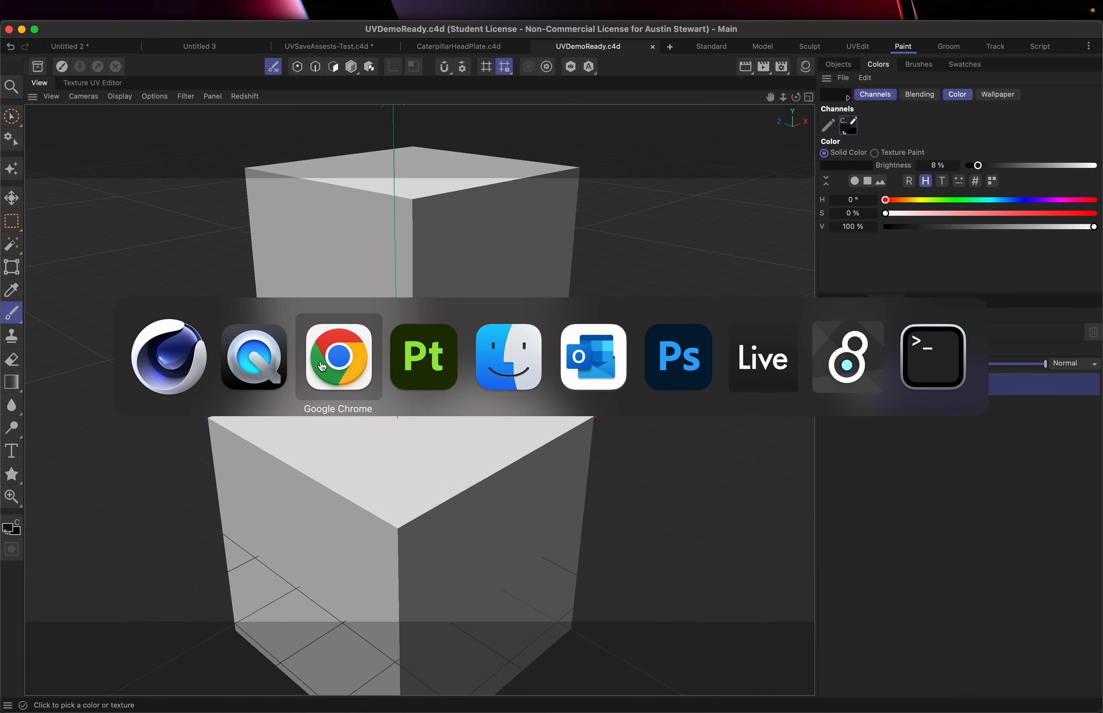
pyautogui.click(484, 356)
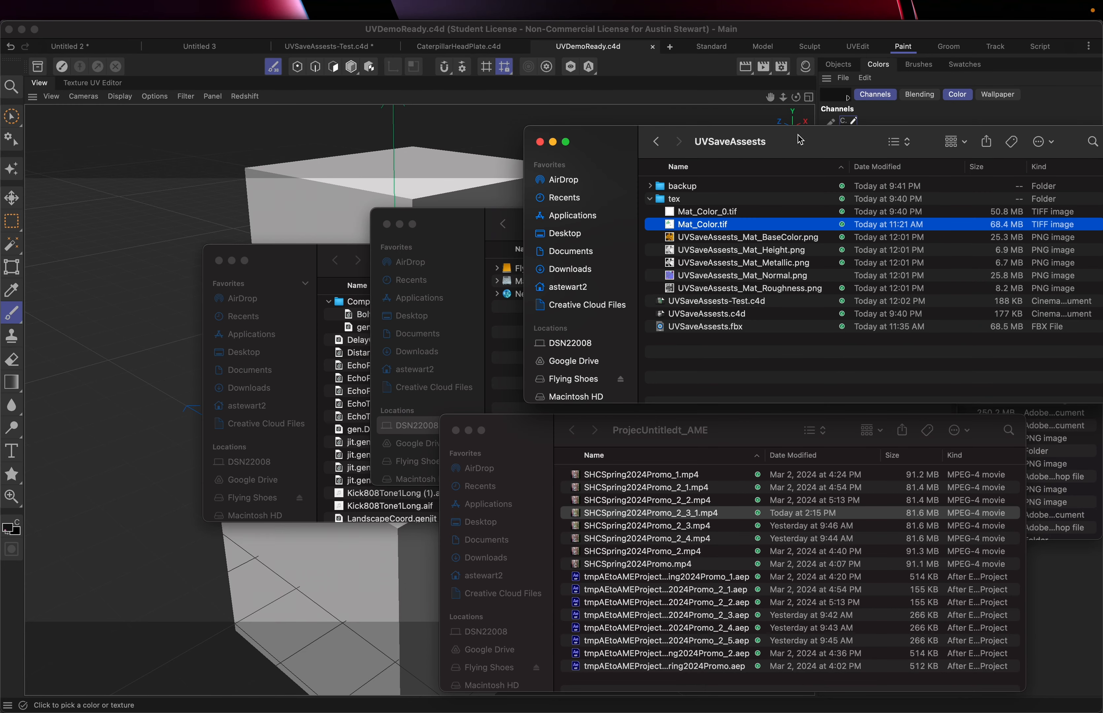
pyautogui.moveTo(799, 144); pyautogui.dragTo(733, 146)
pyautogui.click(590, 143)
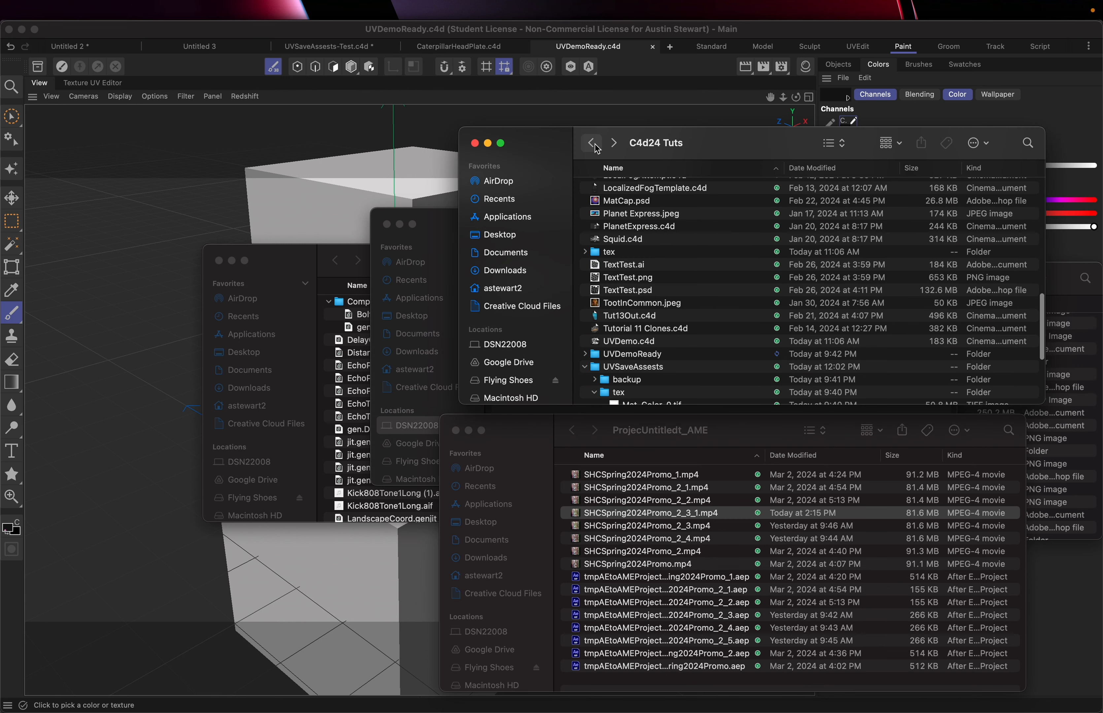
pyautogui.click(639, 354)
pyautogui.scroll(-7, 639, 353)
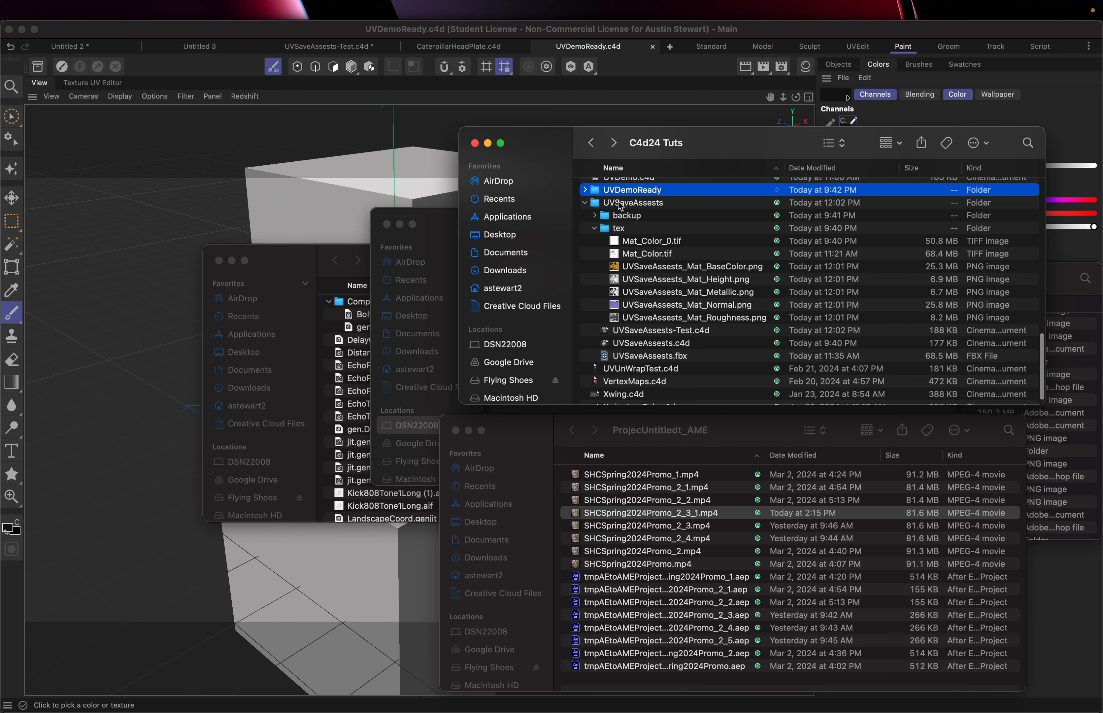
pyautogui.scroll(3, 621, 206)
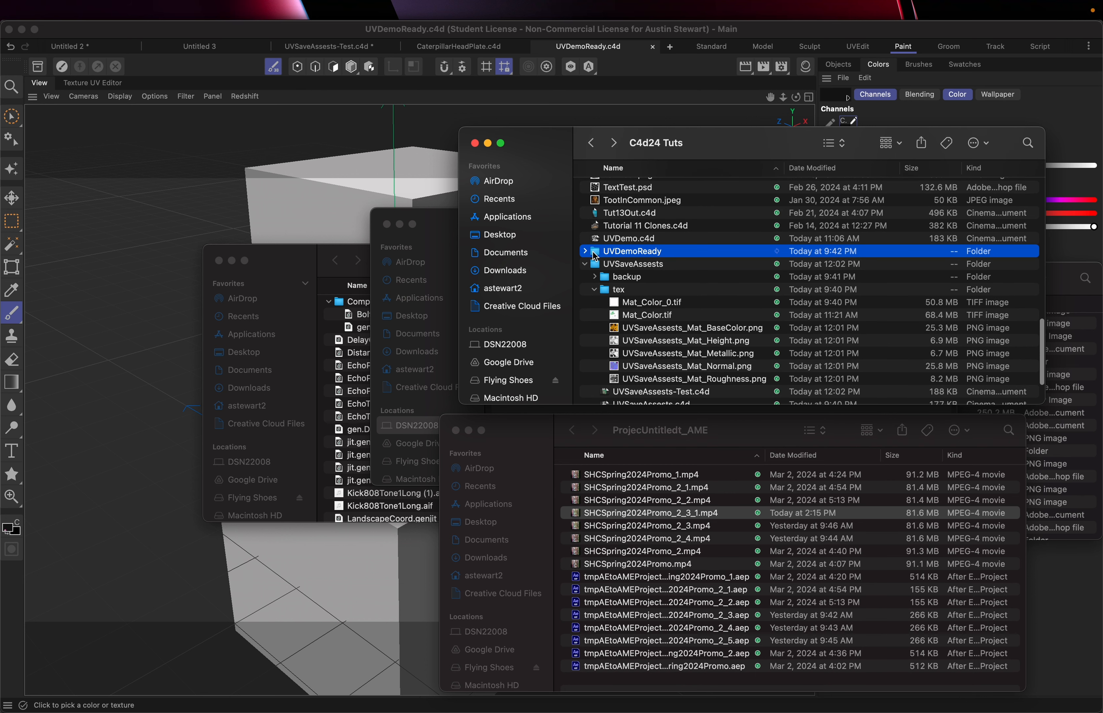
pyautogui.doubleClick(624, 251)
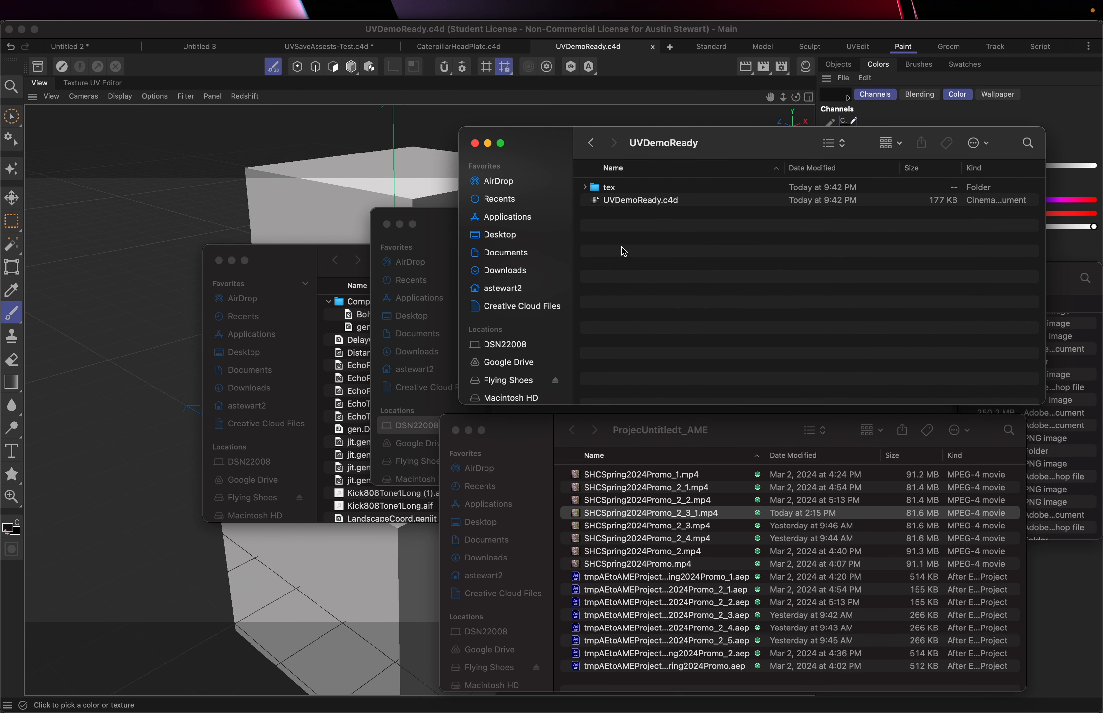
# Examine the UVDemoReady folder's project file and tex folder contents, then return to Cinema 4D
pyautogui.click(623, 200)
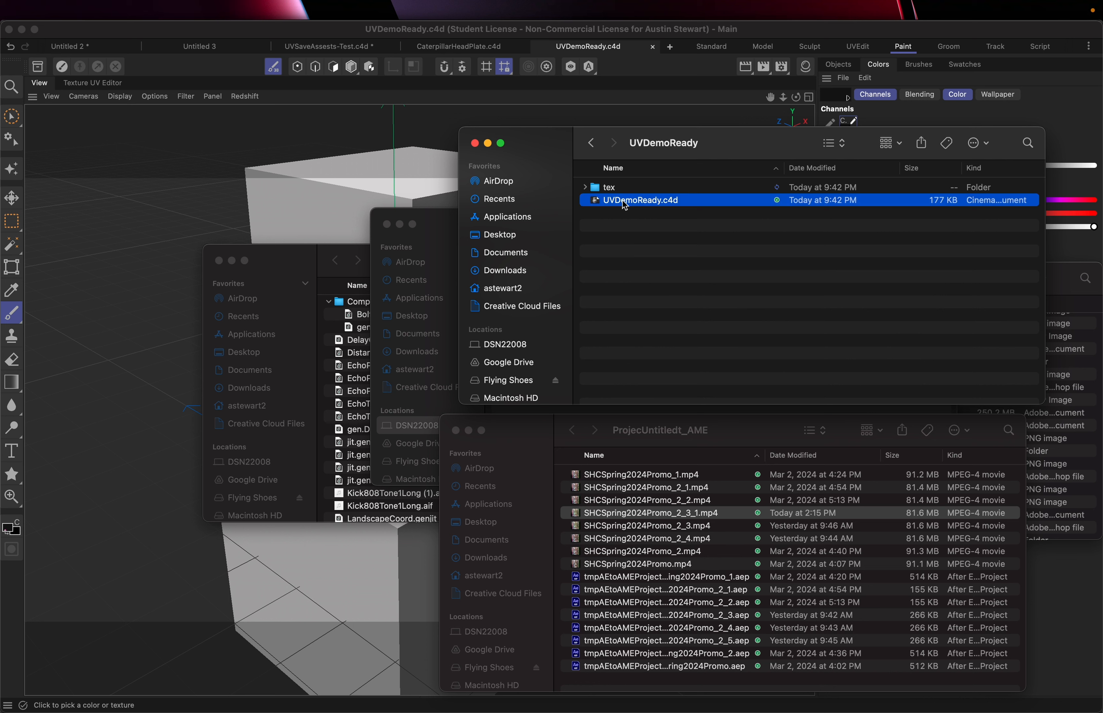
pyautogui.click(601, 185)
pyautogui.click(585, 187)
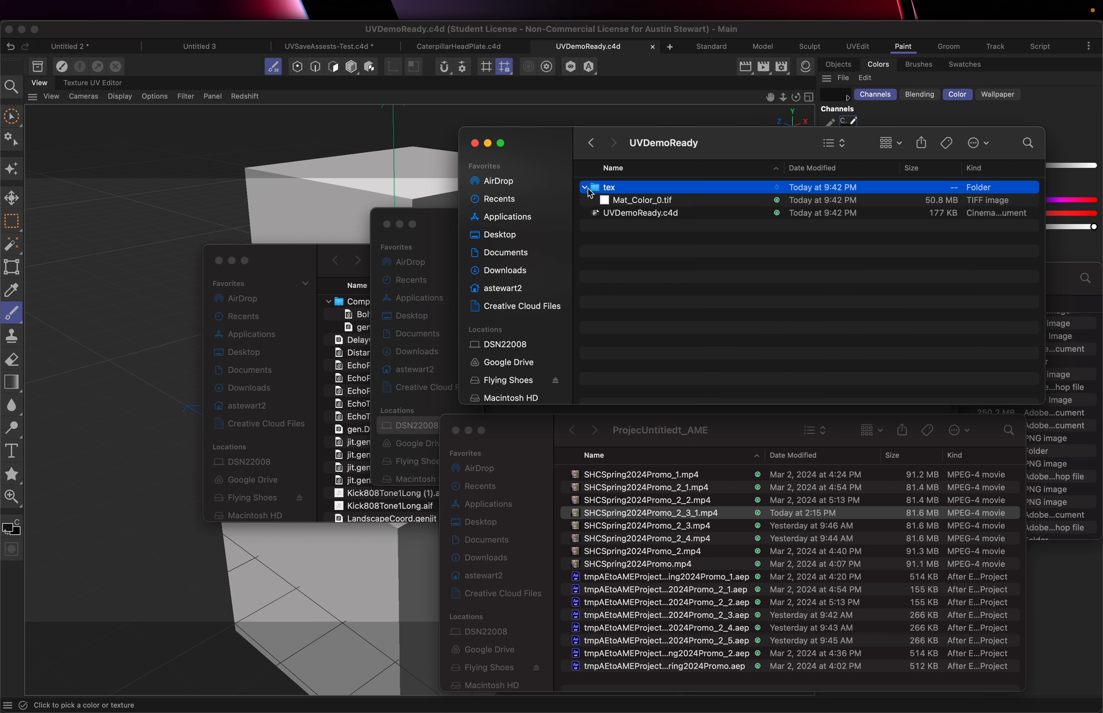
pyautogui.click(636, 203)
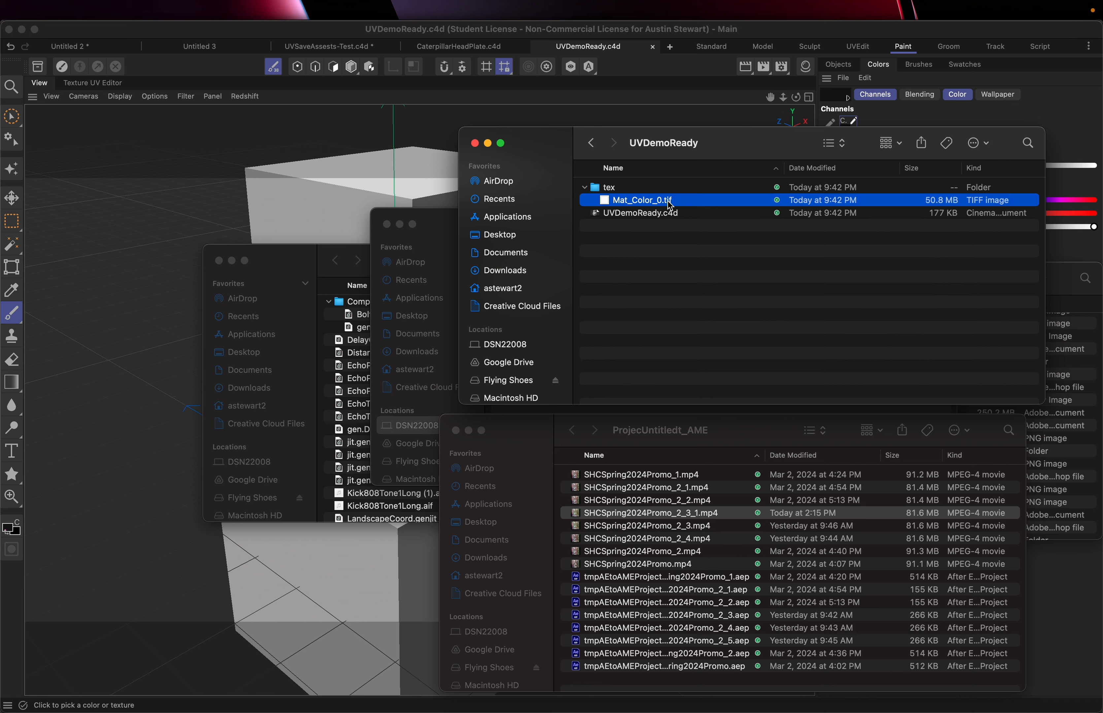
pyautogui.click(585, 187)
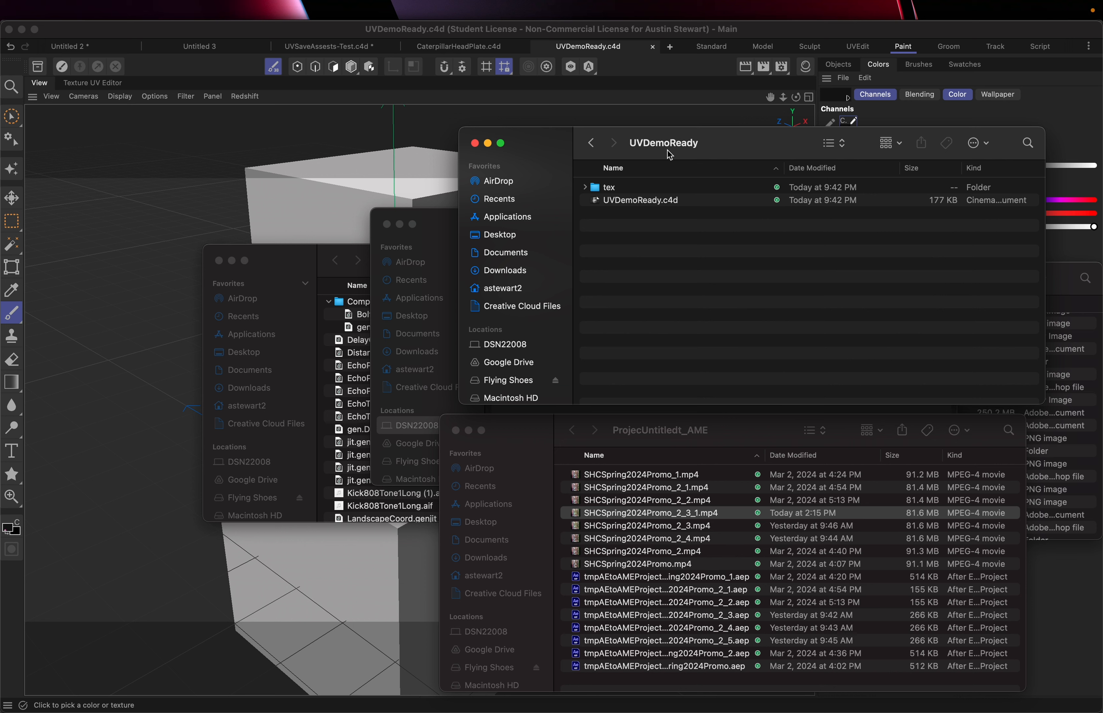
pyautogui.moveTo(776, 144); pyautogui.dragTo(633, 155)
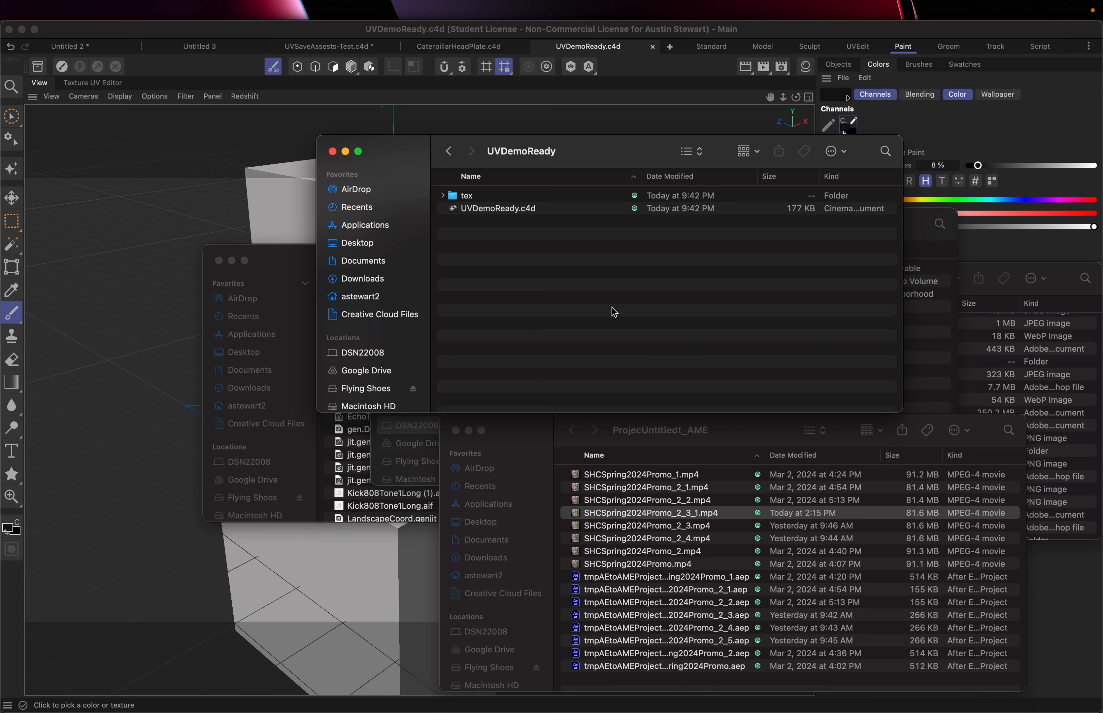
pyautogui.moveTo(621, 163)
pyautogui.mouseDown()
pyautogui.moveTo(581, 309)
pyautogui.moveTo(622, 161)
pyautogui.mouseUp()
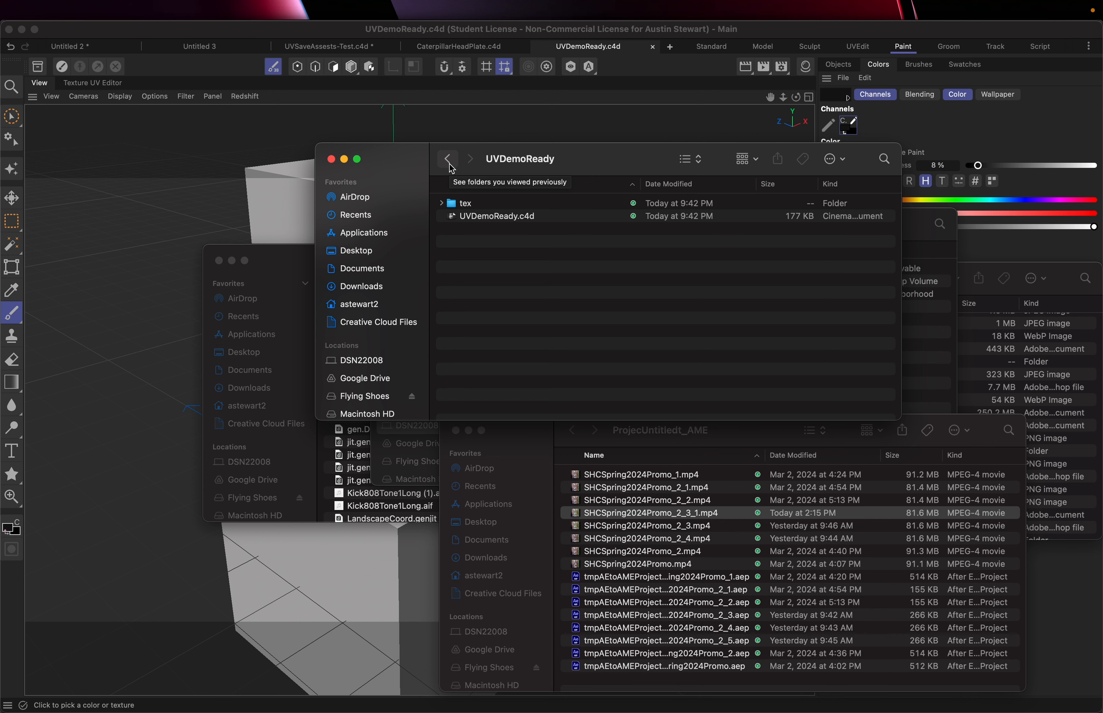
pyautogui.click(151, 222)
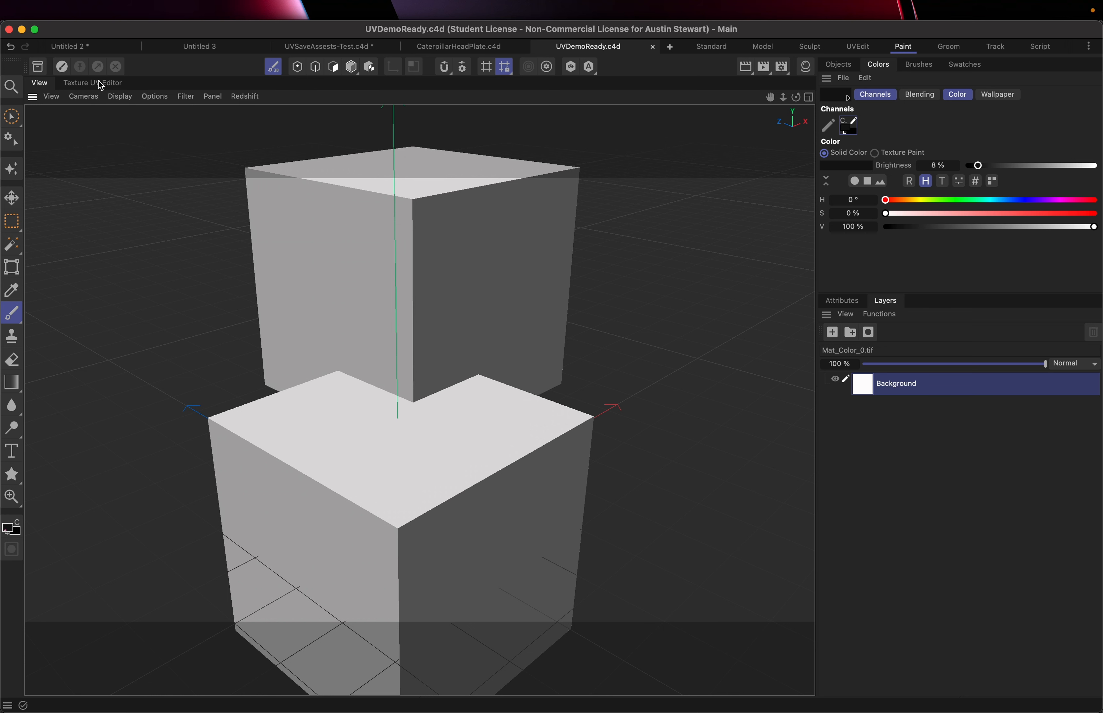
# Create a UV Mesh Layer for the texture in the Texture UV Editor and return to the viewport
pyautogui.click(87, 85)
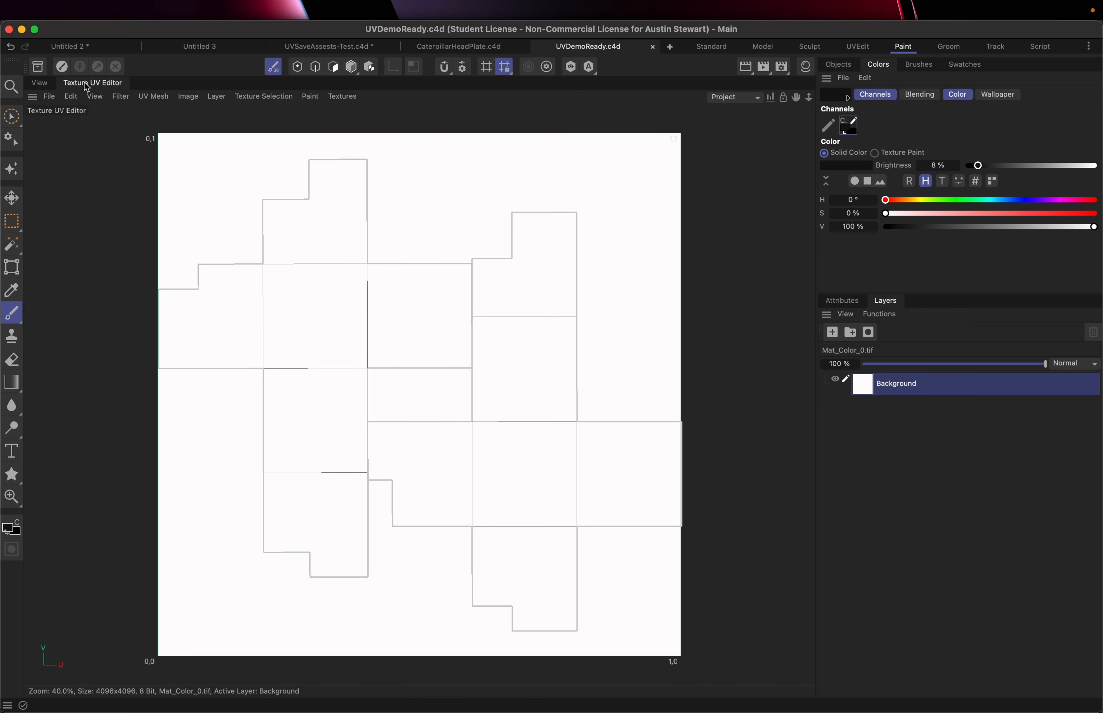
pyautogui.click(216, 97)
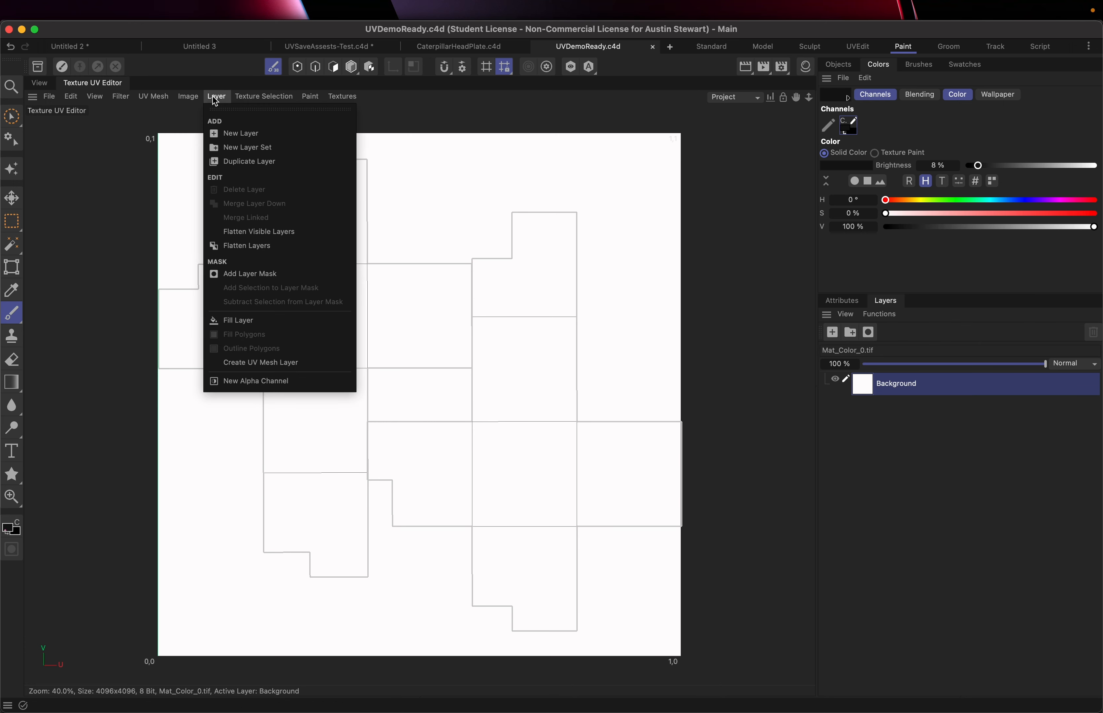
pyautogui.click(262, 369)
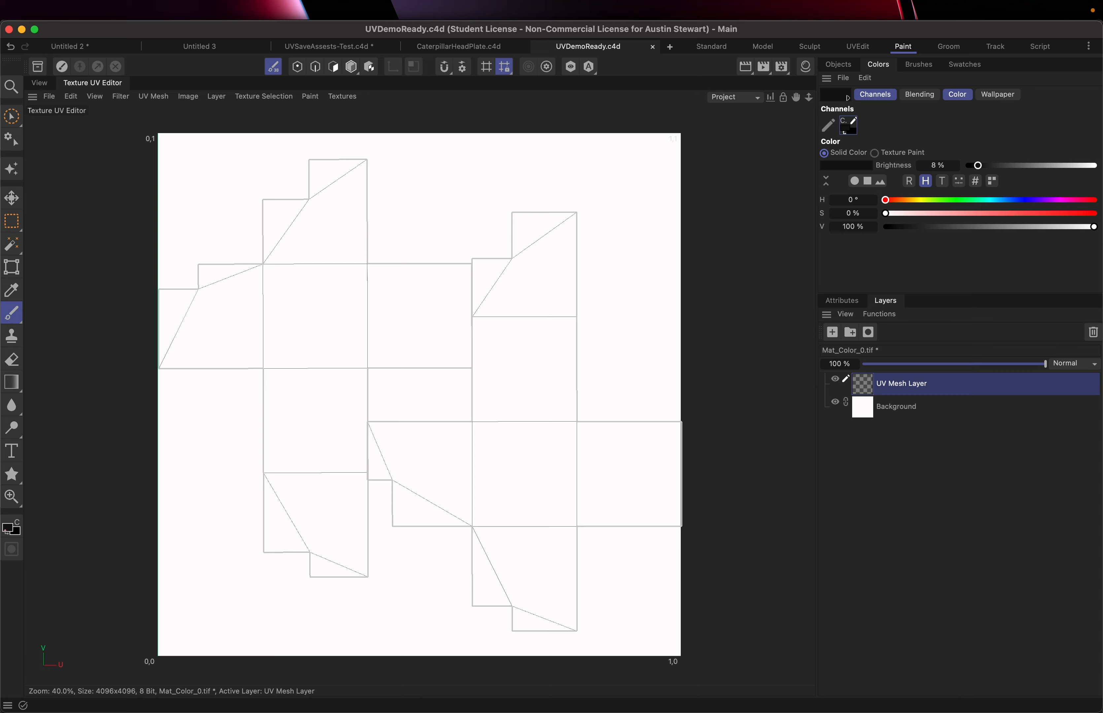
pyautogui.click(40, 84)
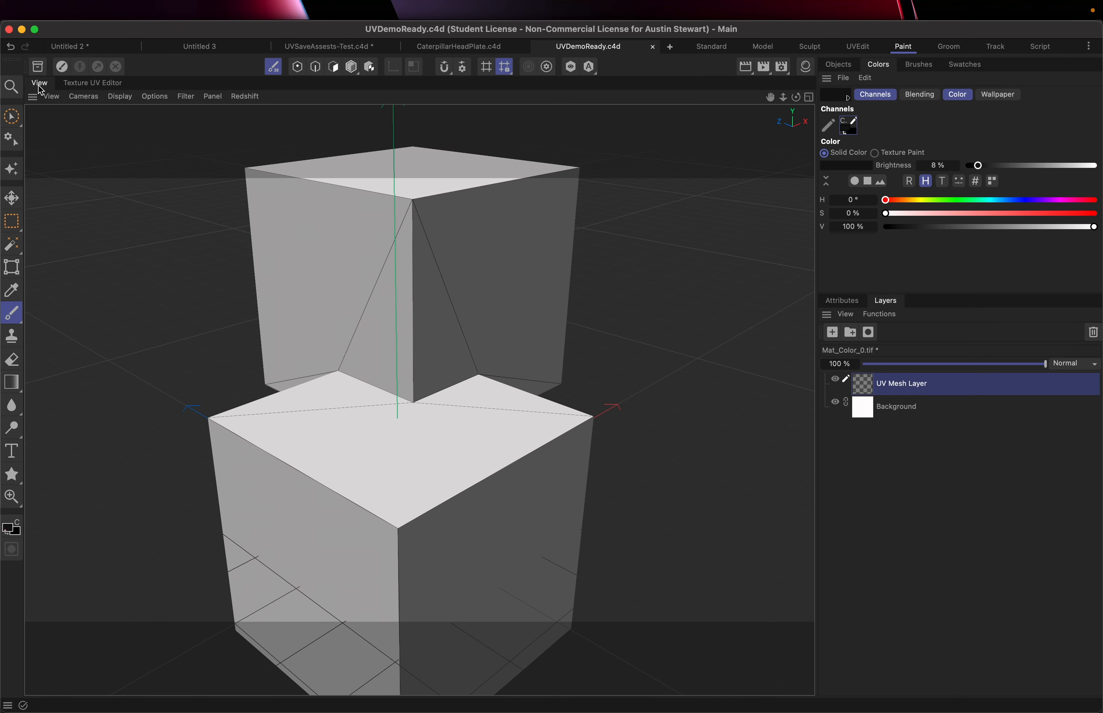
pyautogui.click(119, 97)
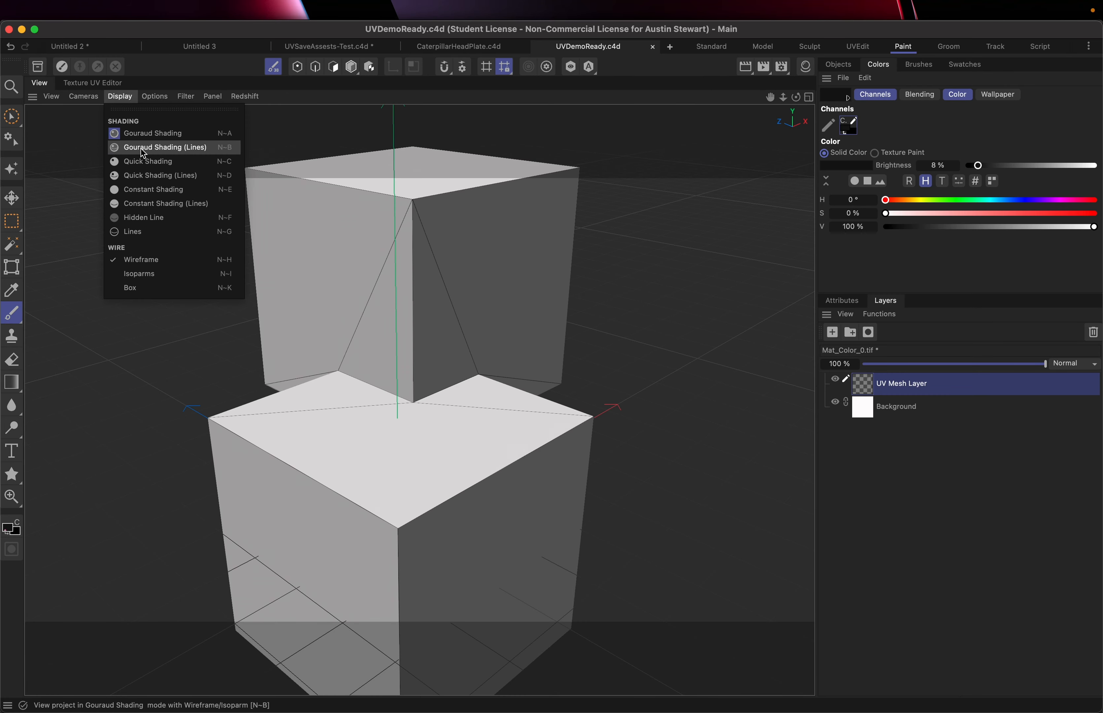
pyautogui.click(364, 93)
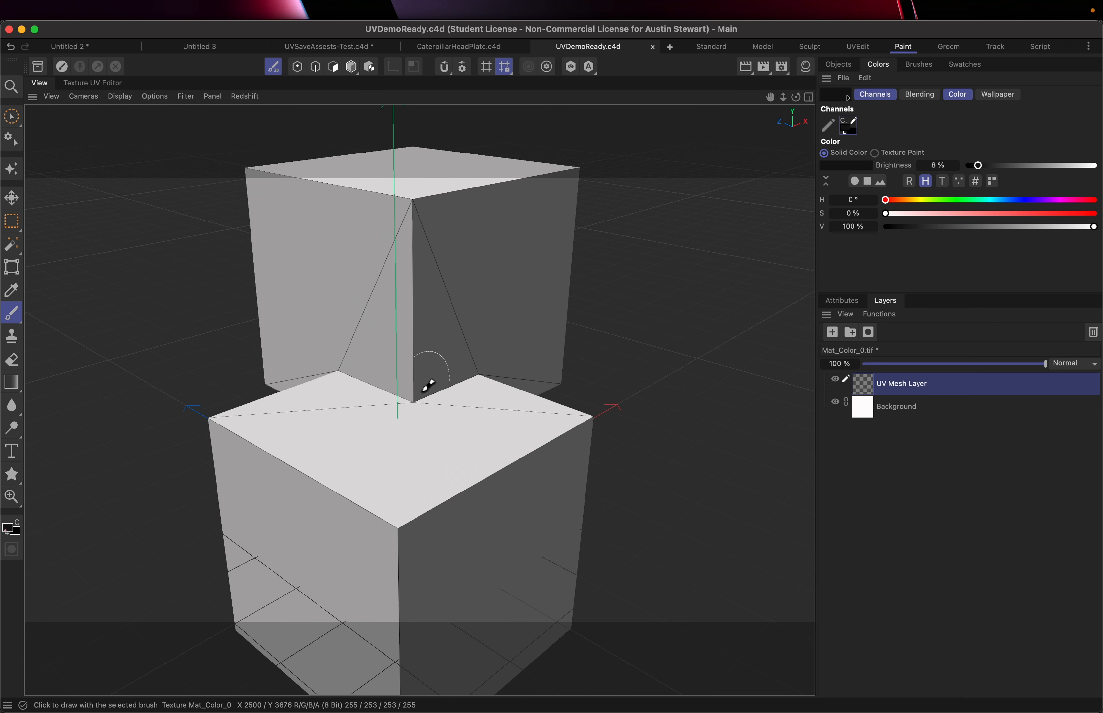
# Save the UVDemoReady project together with its changed textures
pyautogui.scroll(10, 424, 385)
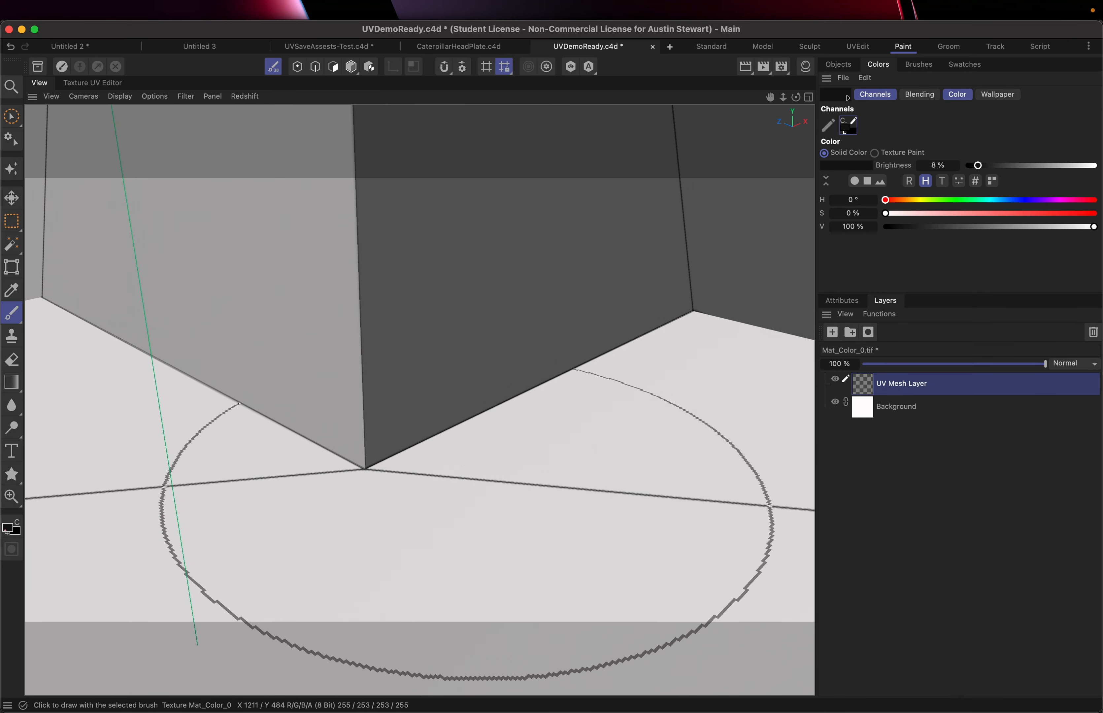
pyautogui.scroll(-10, 463, 460)
pyautogui.scroll(-10, 466, 457)
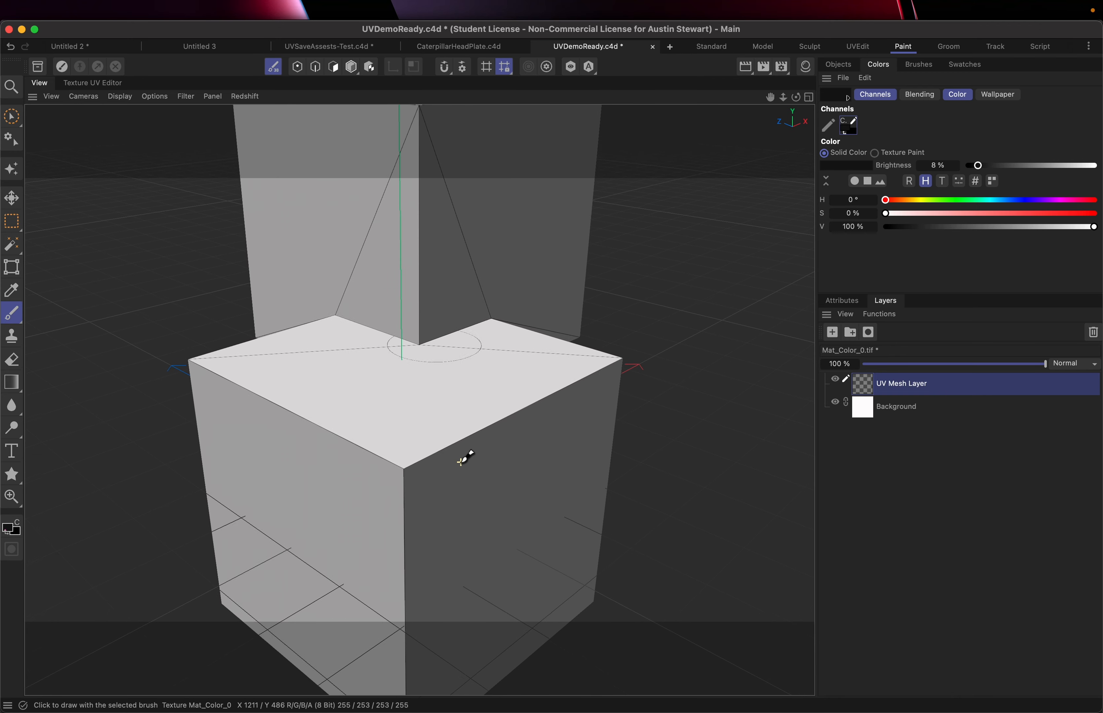
pyautogui.keyDown('alt'); pyautogui.moveTo(460, 461); pyautogui.dragTo(483, 492, button='middle'); pyautogui.keyUp('alt')
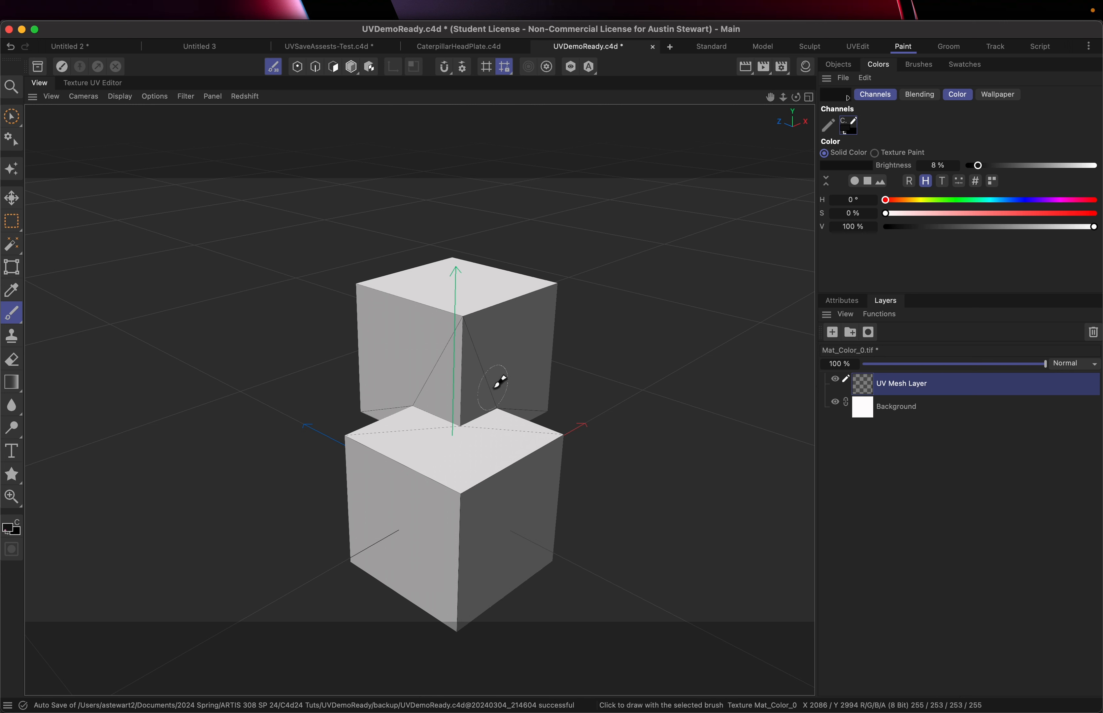
pyautogui.press('super+s')
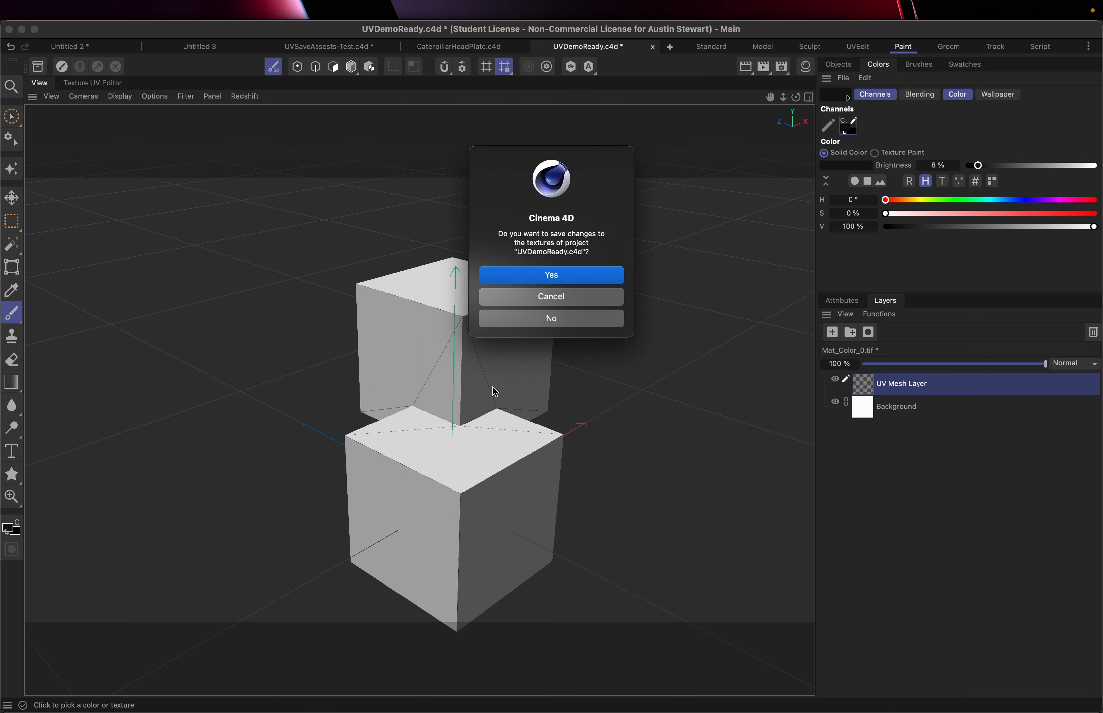
pyautogui.press('Return')
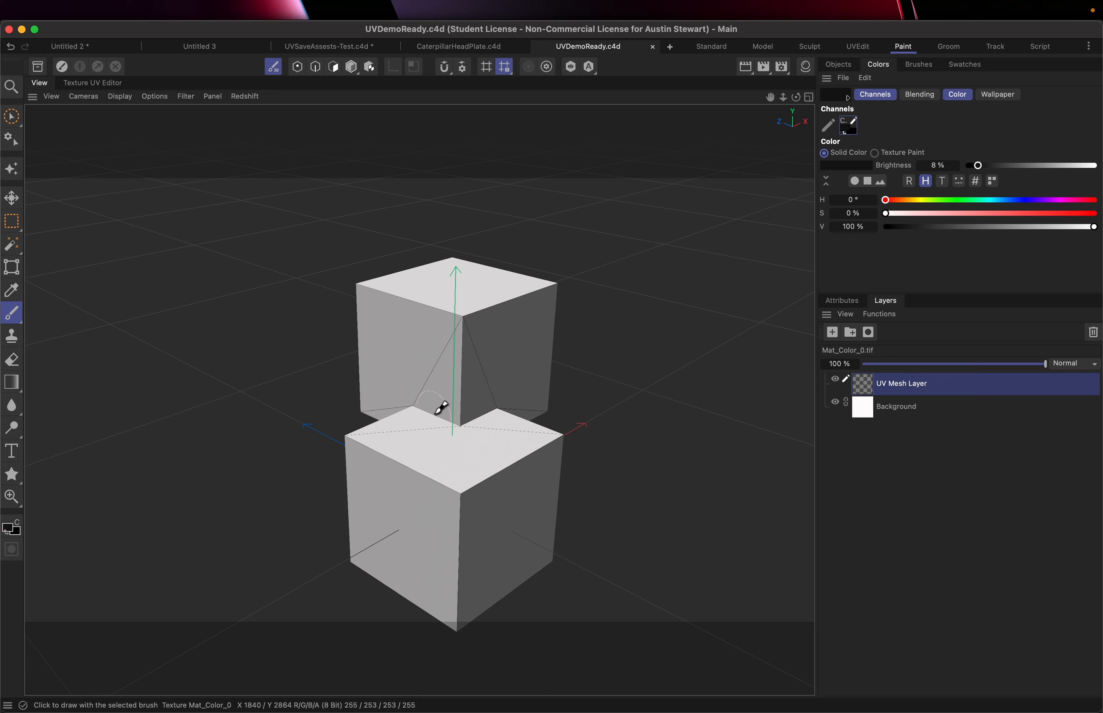
# Switch to Photoshop and close the old Mat_Color.tif document
pyautogui.press('super+Tab')
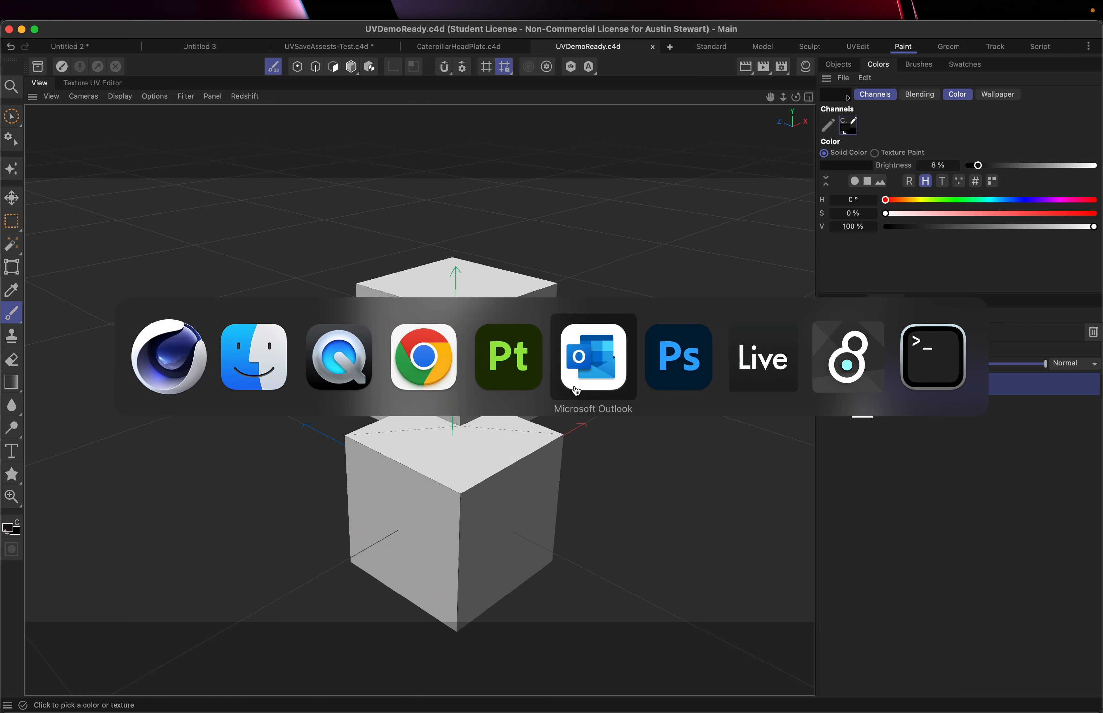
pyautogui.click(697, 359)
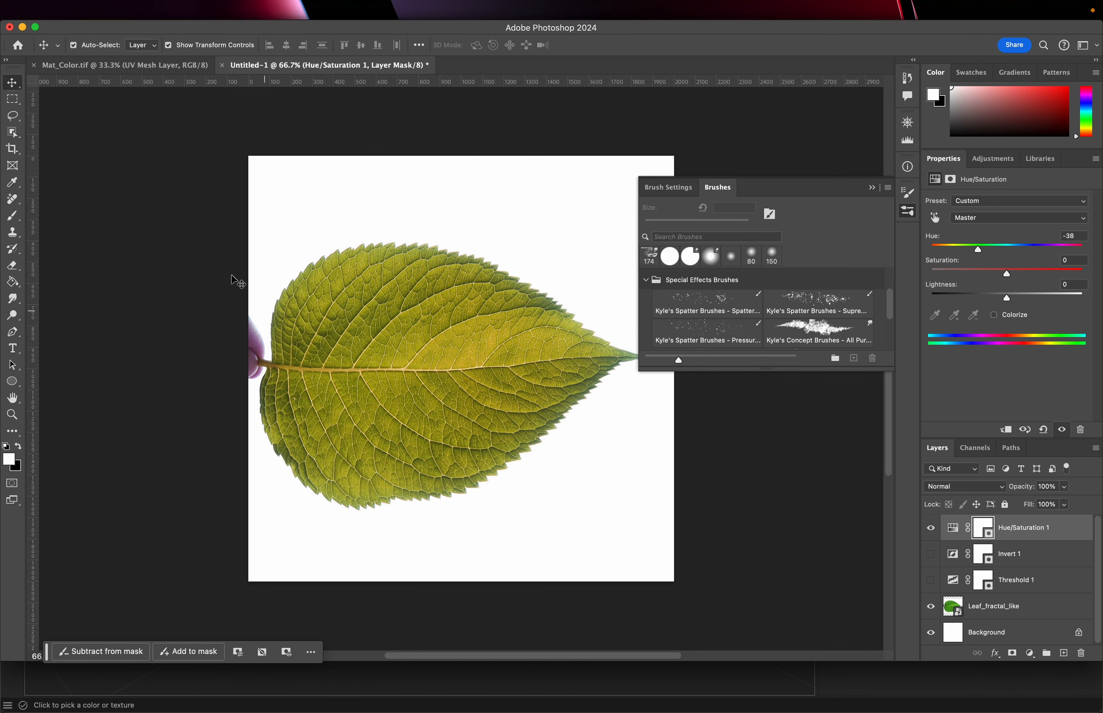
pyautogui.click(77, 66)
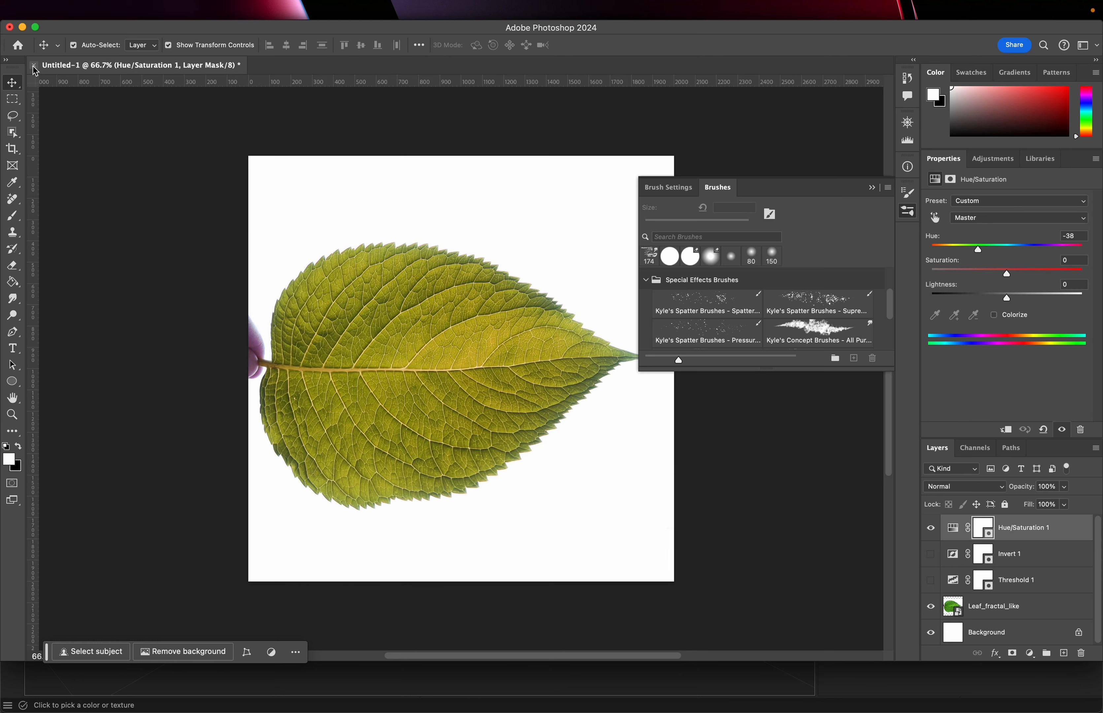
pyautogui.click(33, 65)
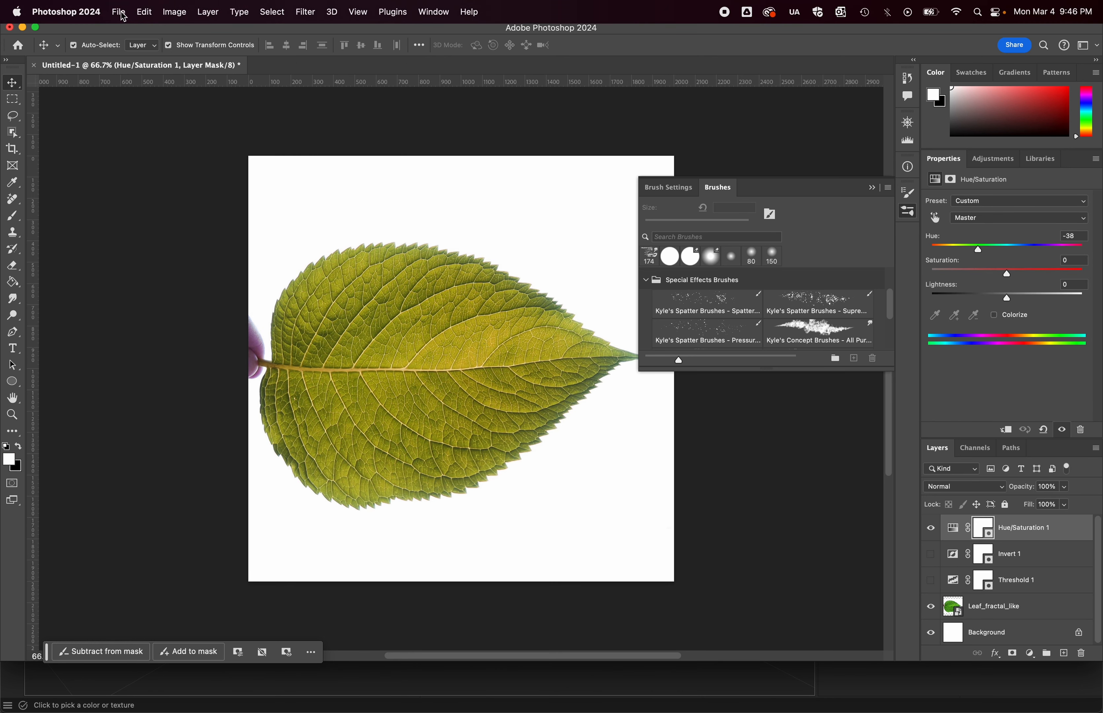
# Open Mat_Color_0.tif from the tex folder inside C4d24 Tuts > UVDemoReady
pyautogui.click(121, 13)
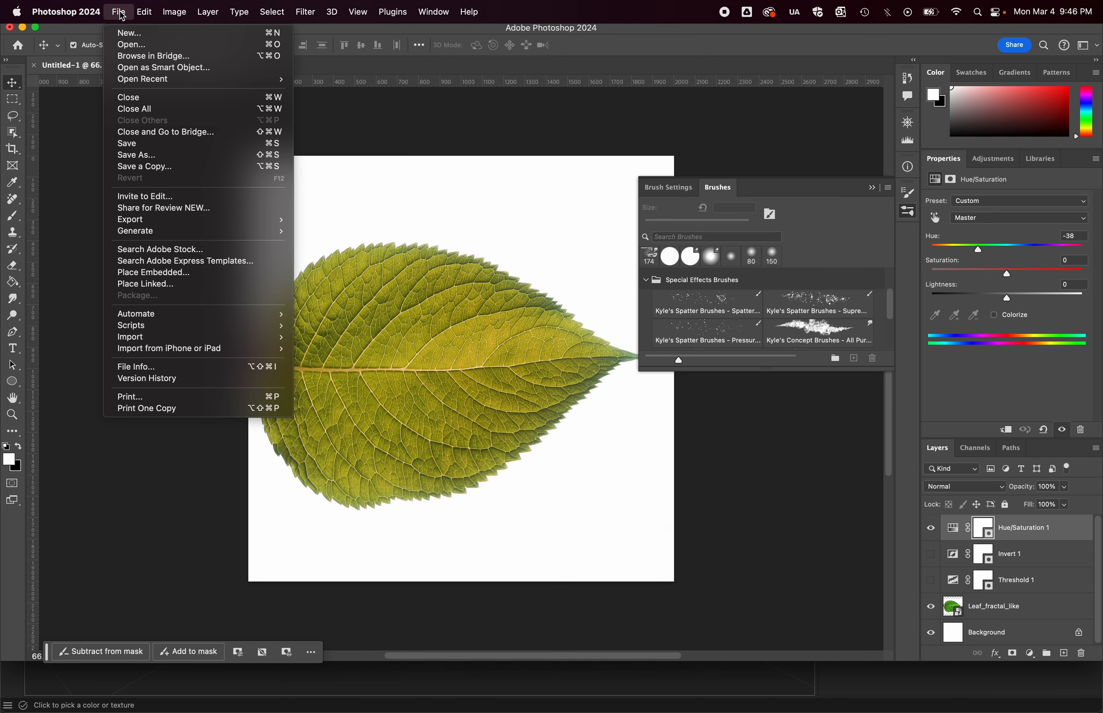
pyautogui.click(139, 45)
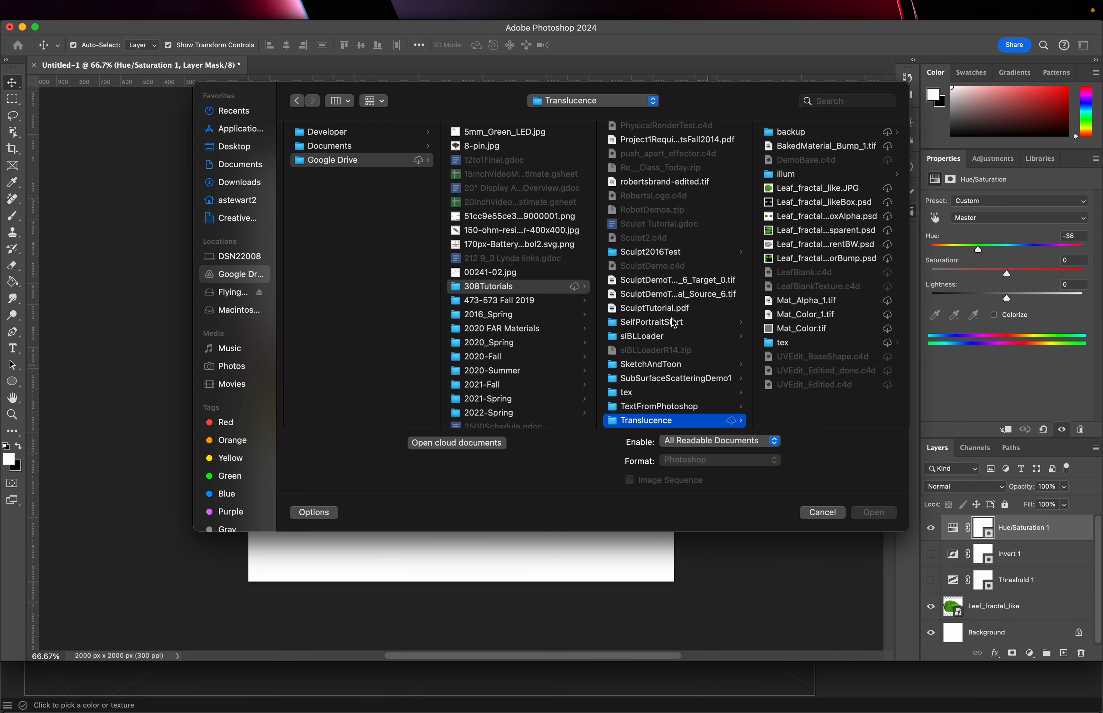
pyautogui.click(571, 101)
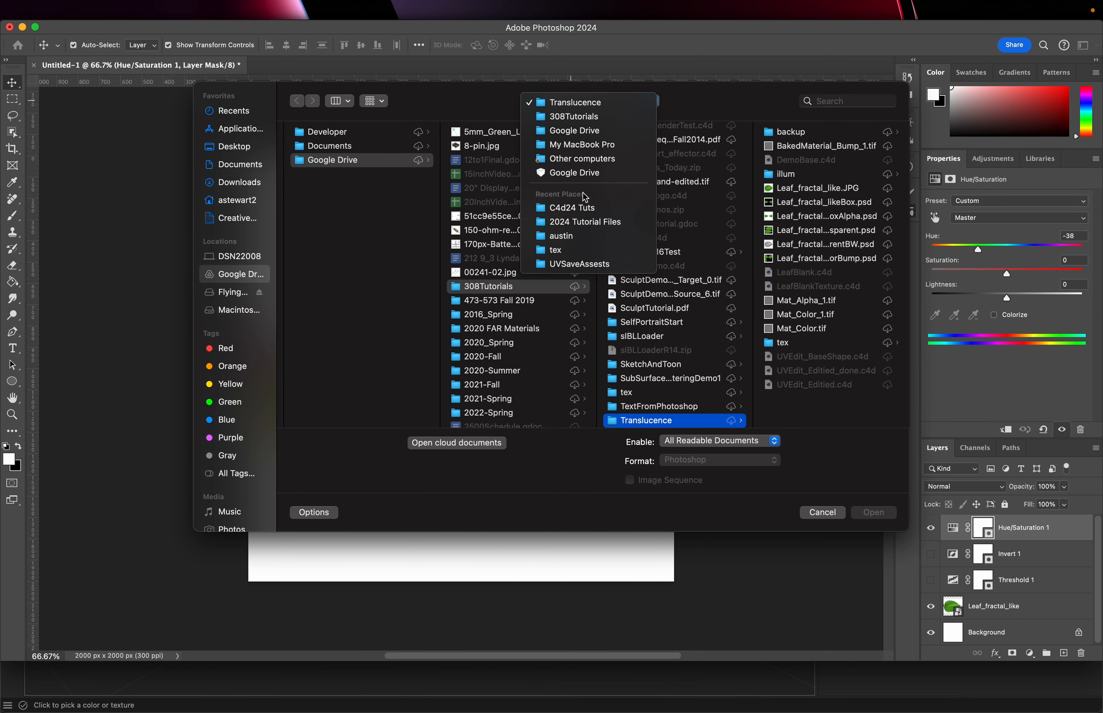
pyautogui.click(586, 204)
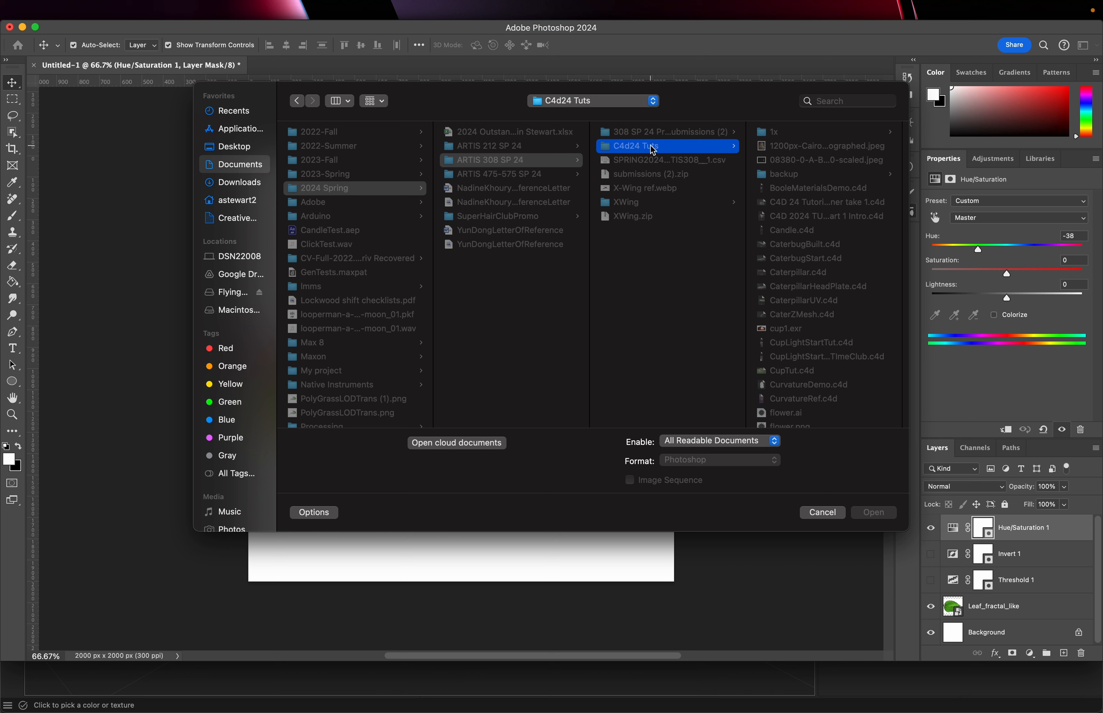
pyautogui.scroll(-15, 794, 278)
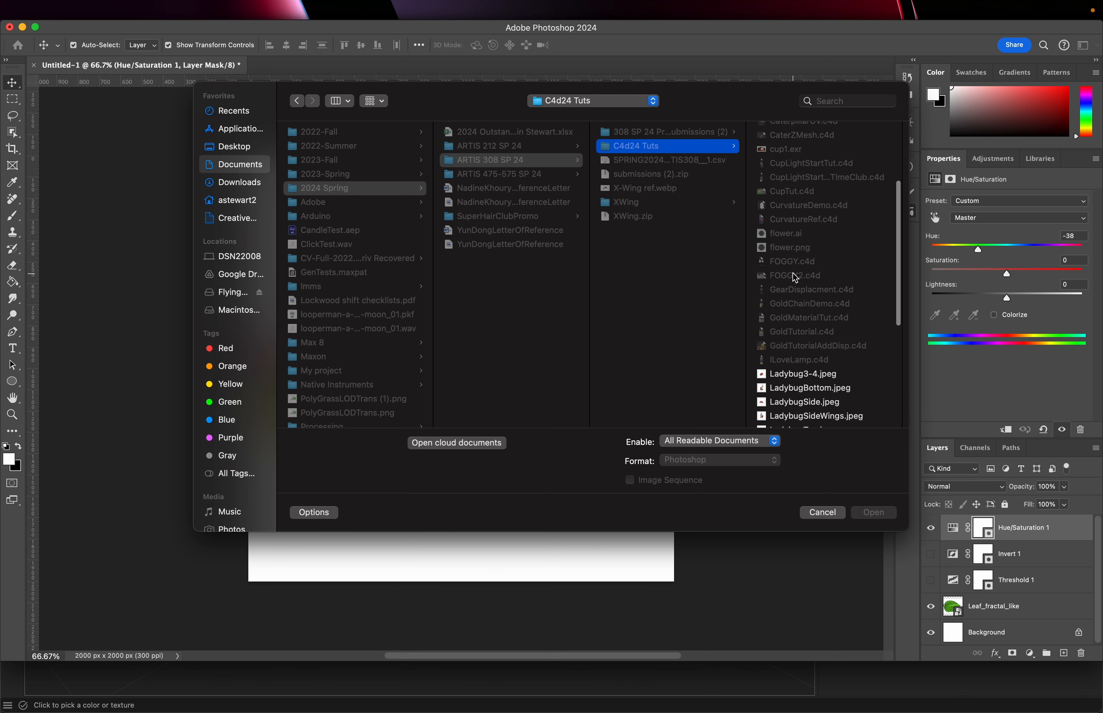
pyautogui.click(798, 351)
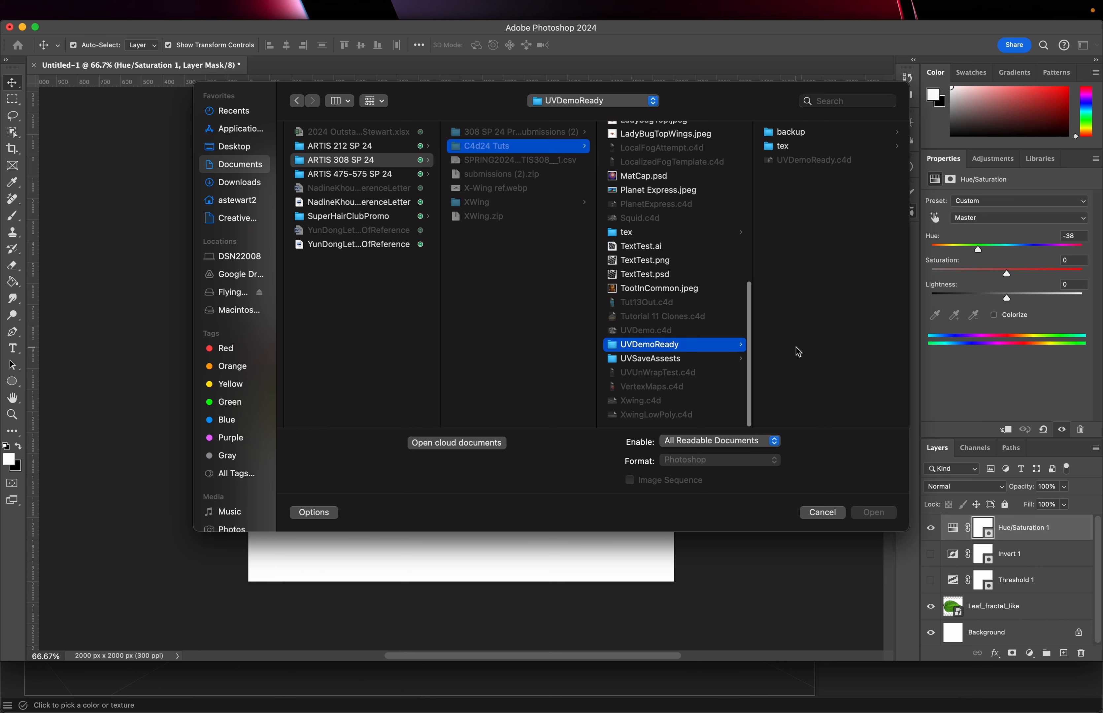
pyautogui.click(781, 147)
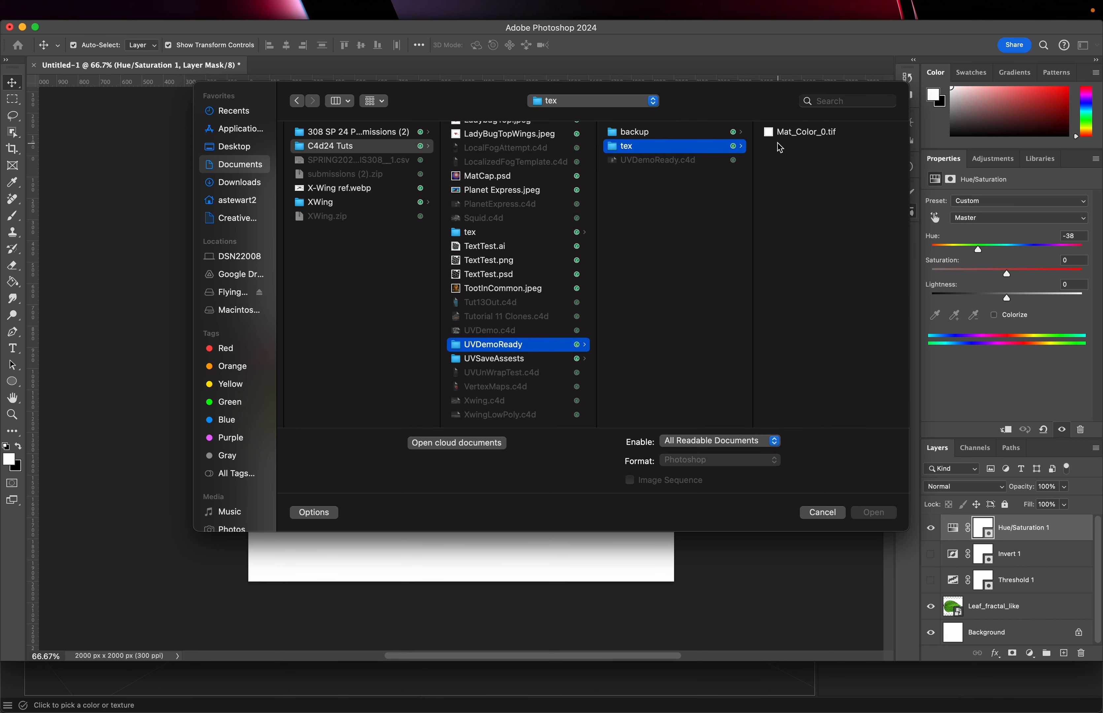
pyautogui.click(791, 138)
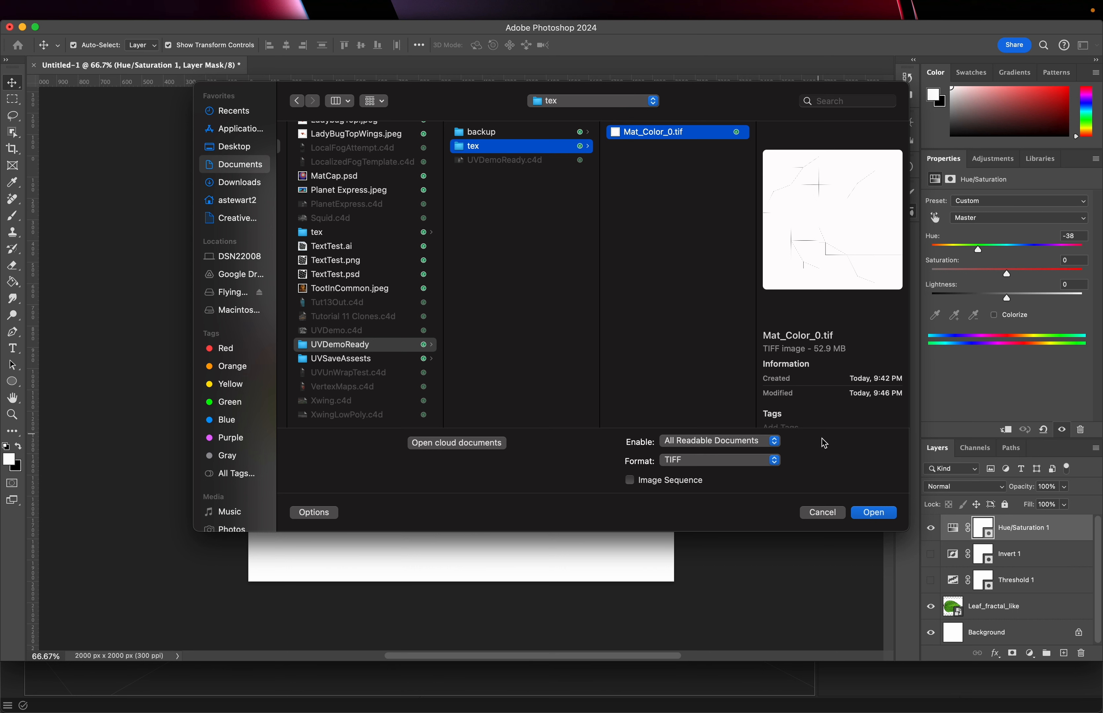
pyautogui.click(870, 513)
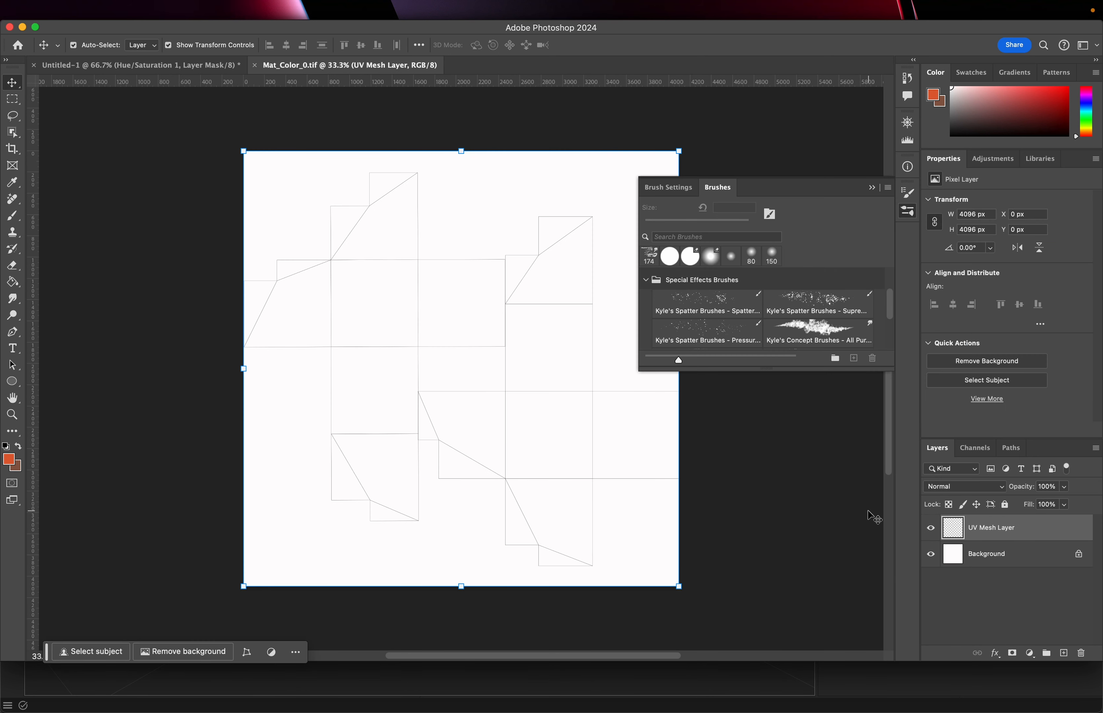
# Add a new layer and move it beneath the UV Mesh Layer
pyautogui.keyDown('alt'); pyautogui.scroll(5, 448, 371); pyautogui.keyUp('alt')
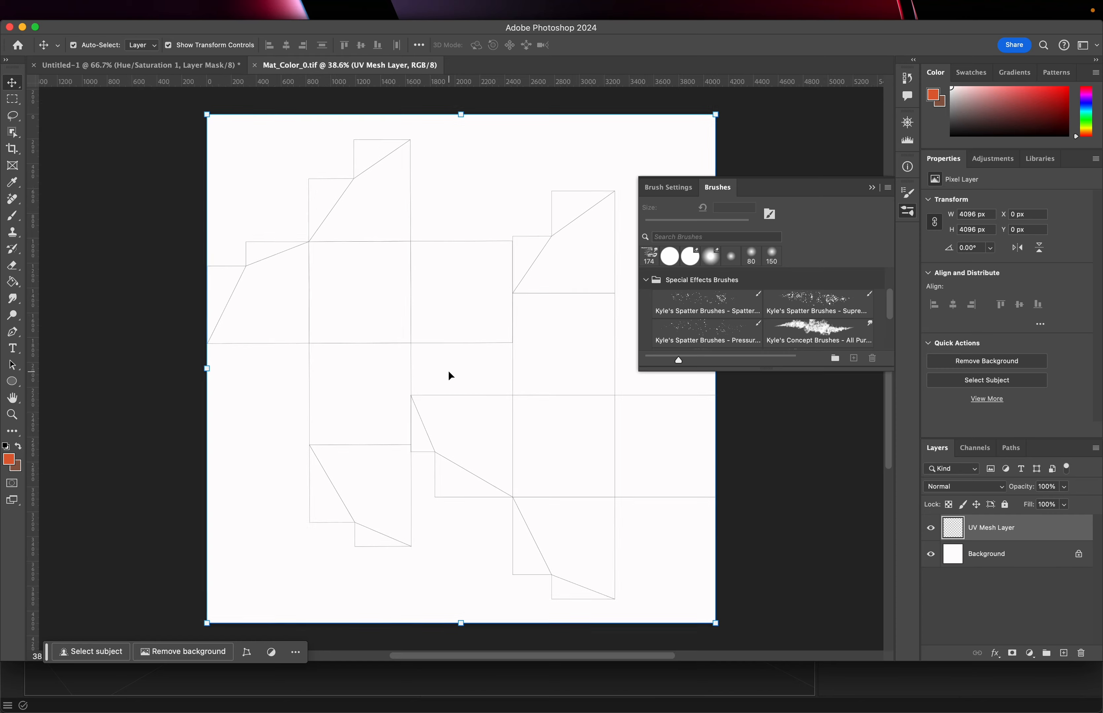
pyautogui.keyDown('alt'); pyautogui.scroll(6, 448, 371); pyautogui.keyUp('alt')
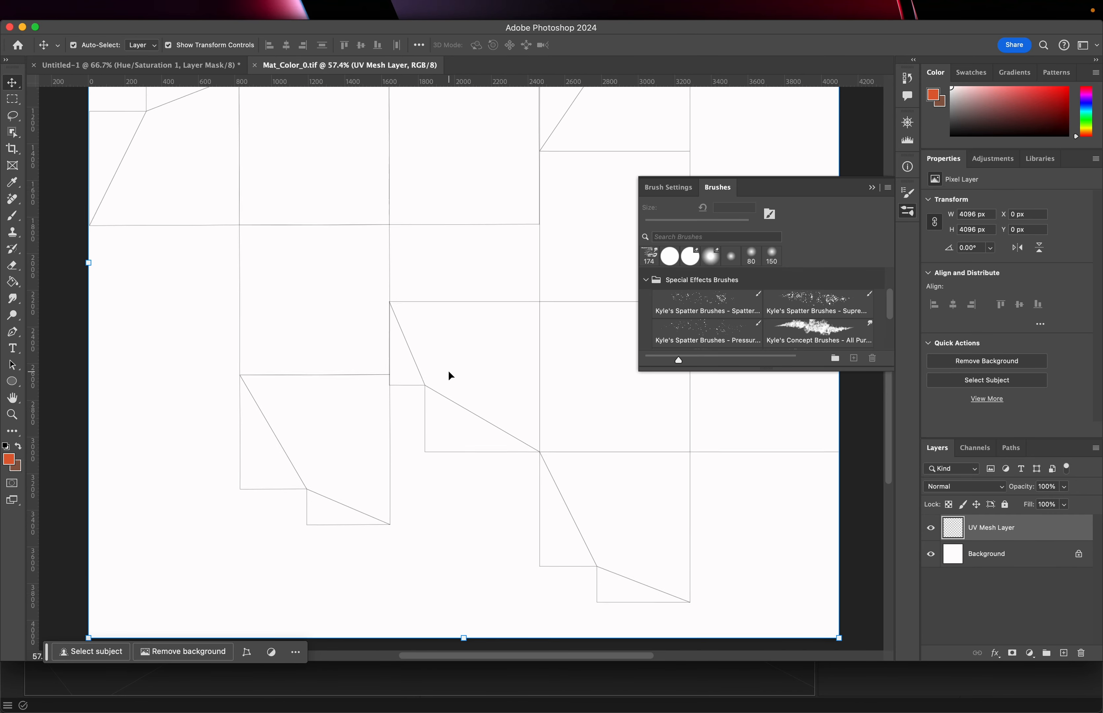
pyautogui.keyDown('alt'); pyautogui.scroll(-7, 448, 374); pyautogui.keyUp('alt')
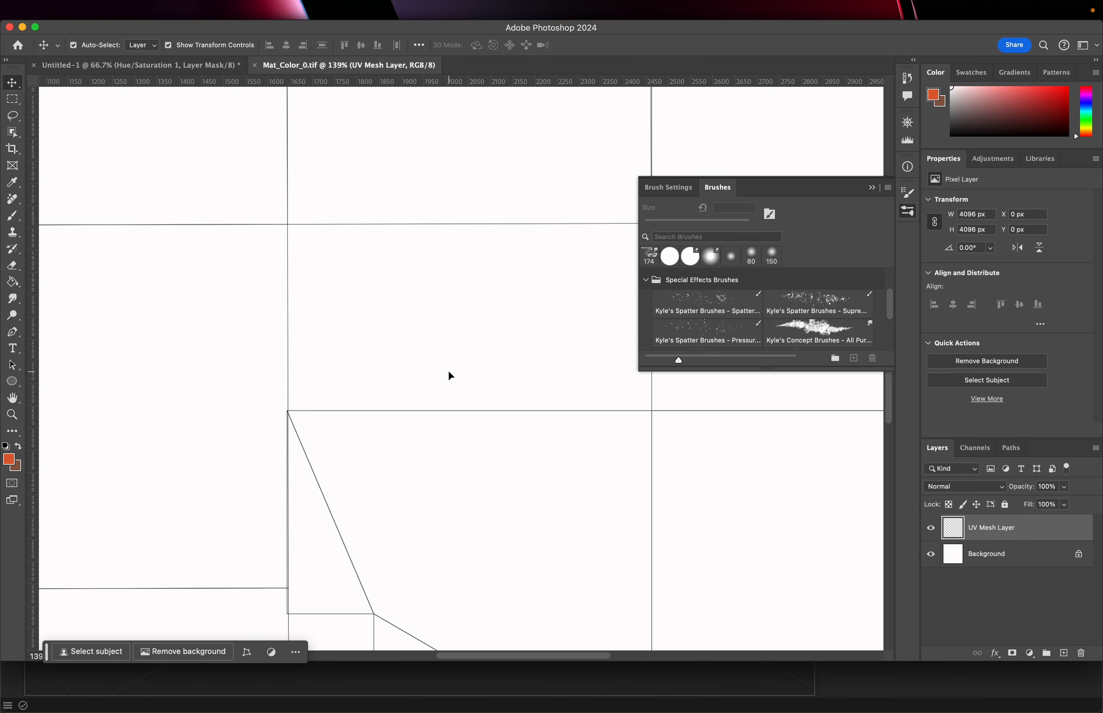
pyautogui.keyDown('alt'); pyautogui.scroll(-1, 448, 371); pyautogui.keyUp('alt')
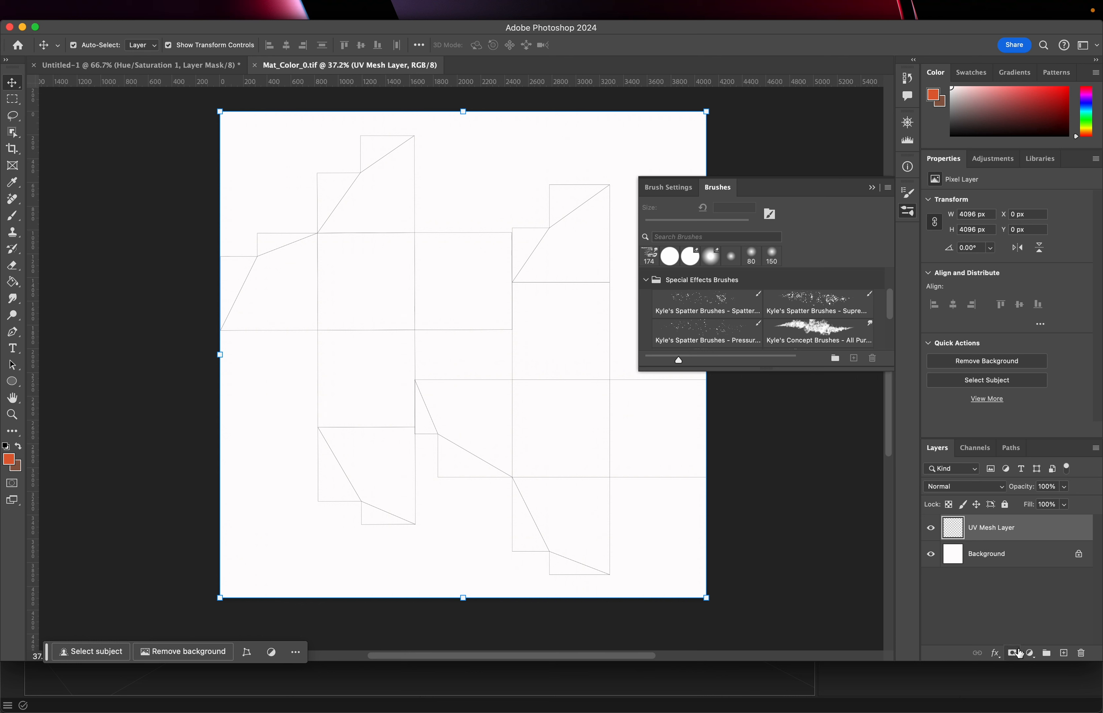
pyautogui.click(1064, 653)
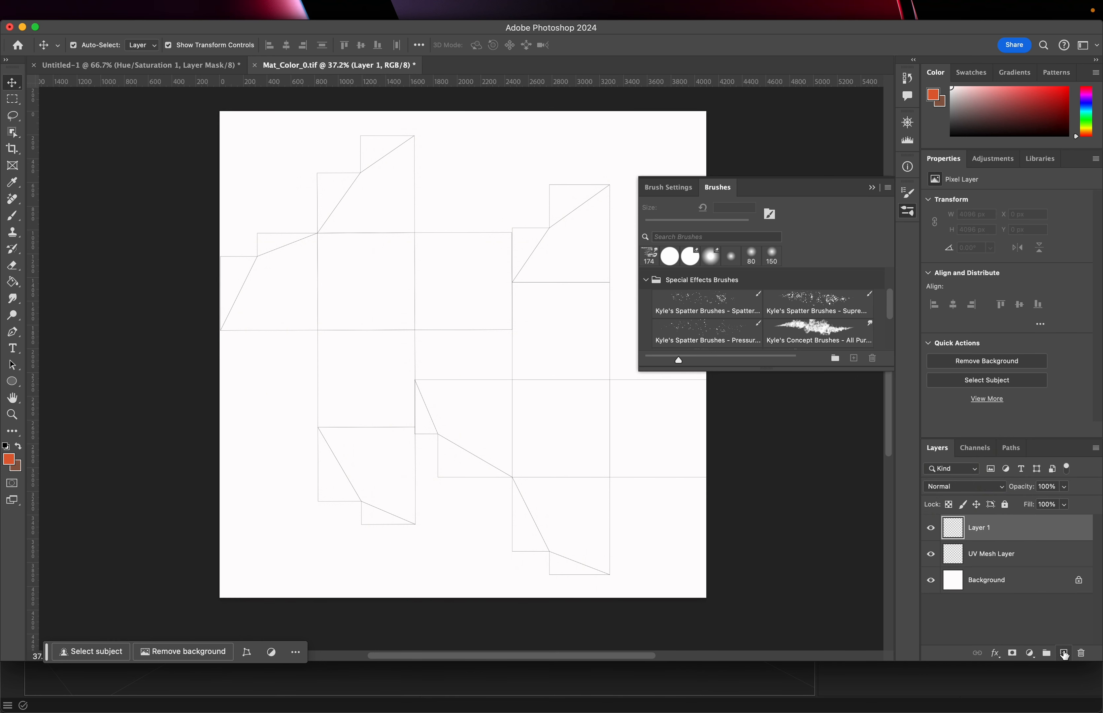
pyautogui.moveTo(1007, 530); pyautogui.dragTo(1004, 570)
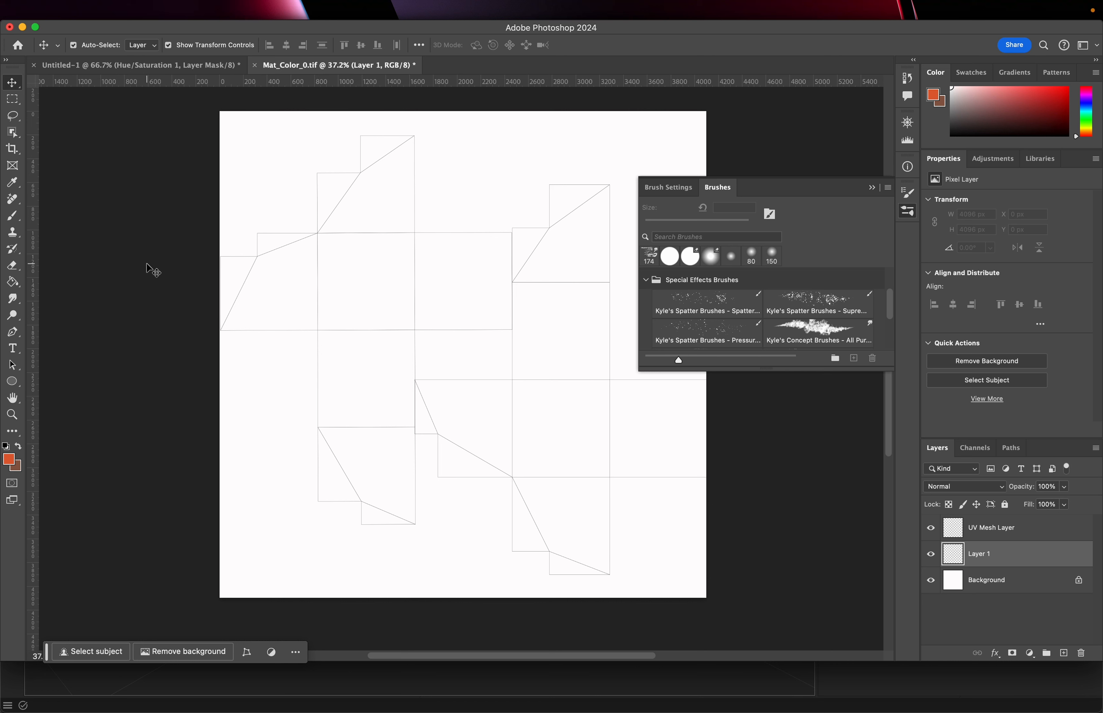
# Paint orange strokes and dots with a 300 px brush on the new layer over the UV islands
pyautogui.click(16, 218)
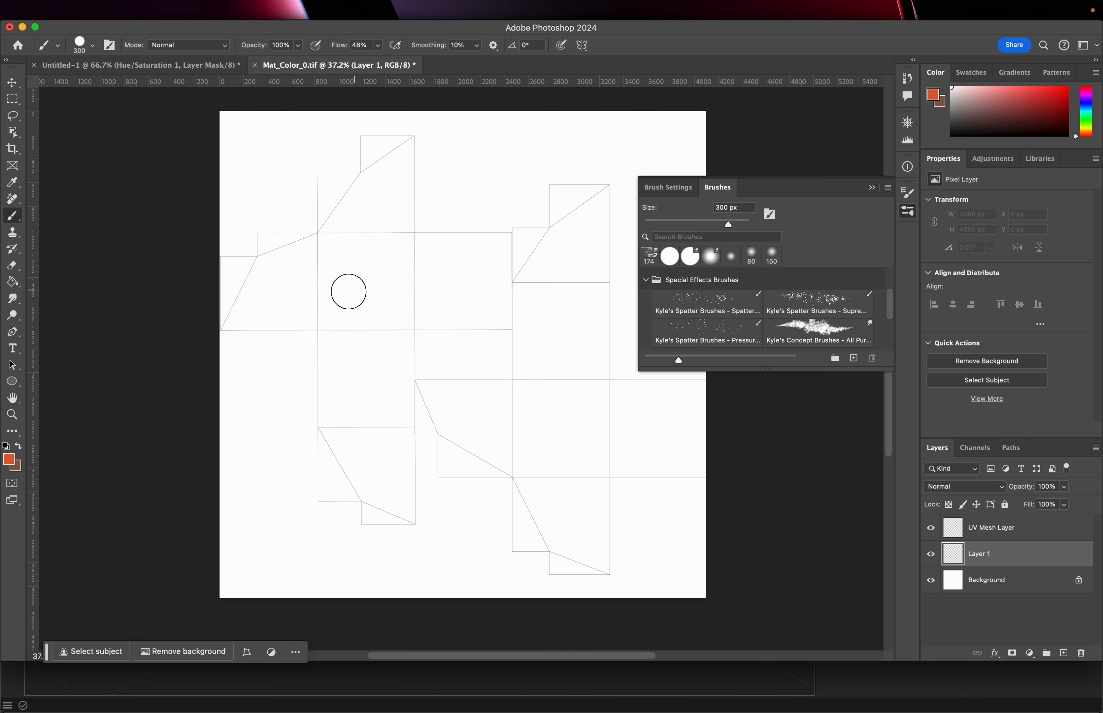
pyautogui.click(9, 460)
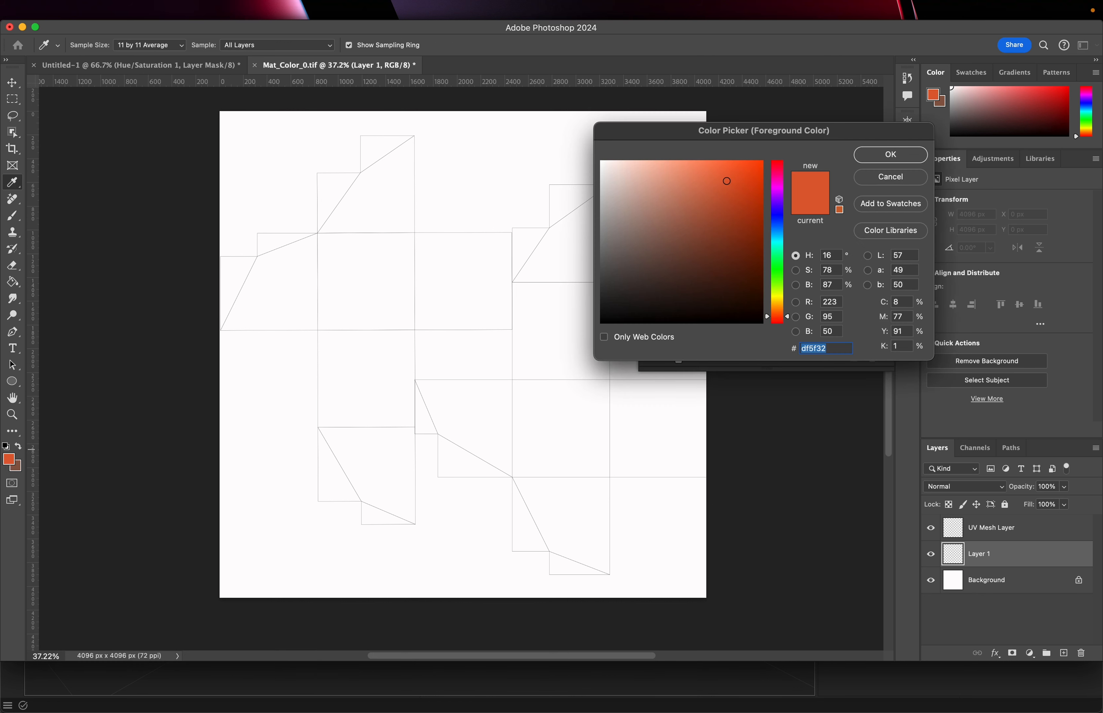
pyautogui.click(889, 155)
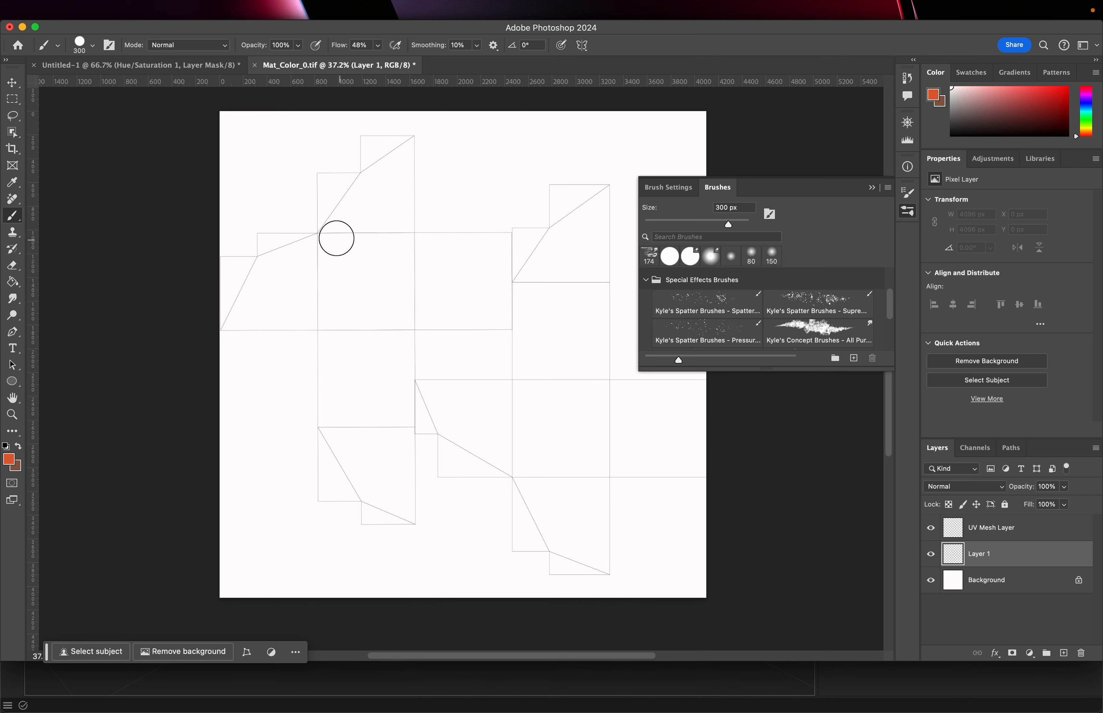
pyautogui.moveTo(322, 241)
pyautogui.mouseDown()
pyautogui.moveTo(410, 247)
pyautogui.moveTo(414, 326)
pyautogui.mouseUp()
pyautogui.moveTo(316, 253); pyautogui.dragTo(321, 348)
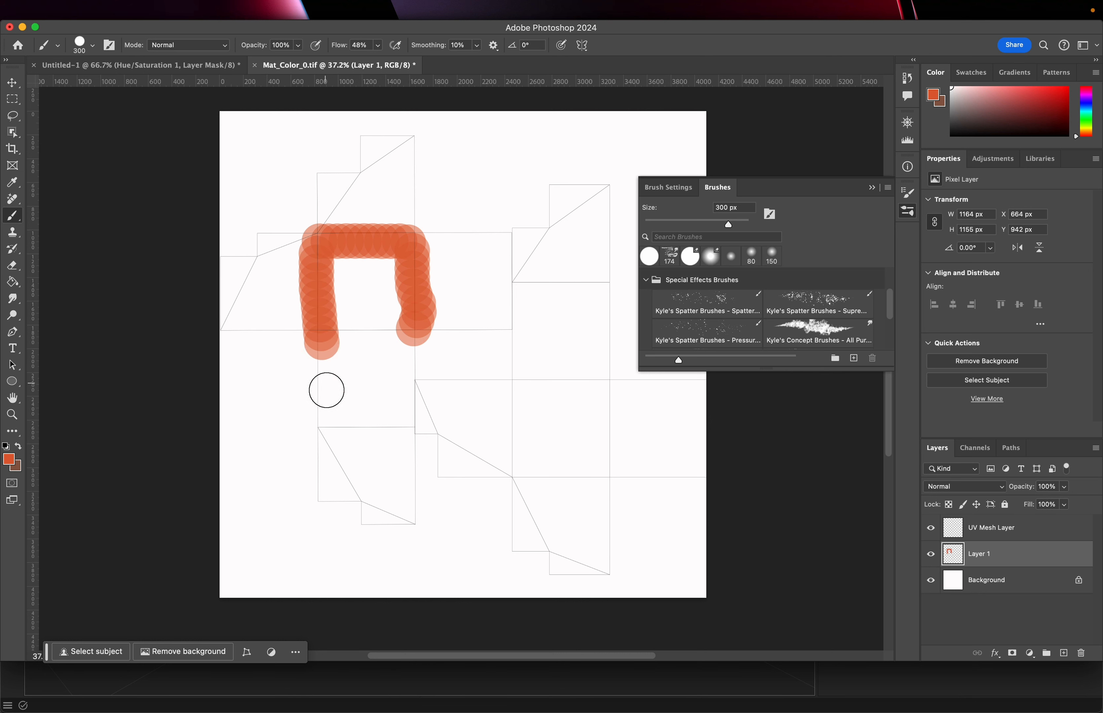
pyautogui.click(326, 419)
pyautogui.click(410, 422)
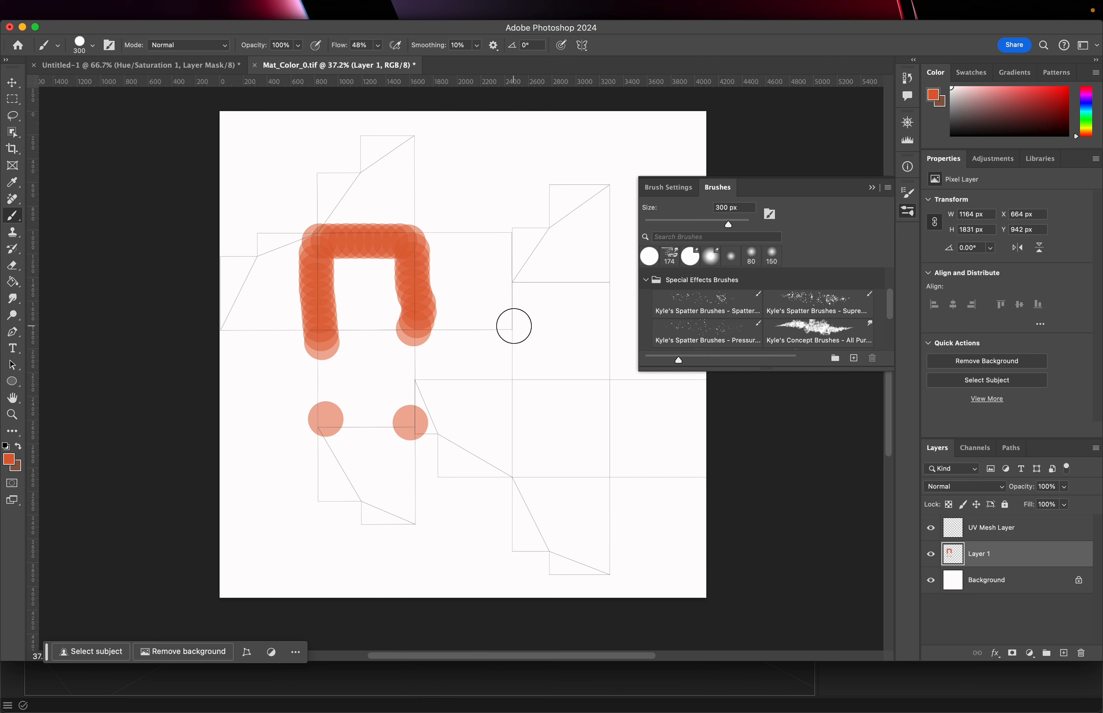
pyautogui.click(514, 326)
pyautogui.click(523, 283)
pyautogui.moveTo(526, 236)
pyautogui.mouseDown()
pyautogui.moveTo(541, 236)
pyautogui.moveTo(553, 198)
pyautogui.moveTo(595, 224)
pyautogui.moveTo(608, 417)
pyautogui.mouseUp()
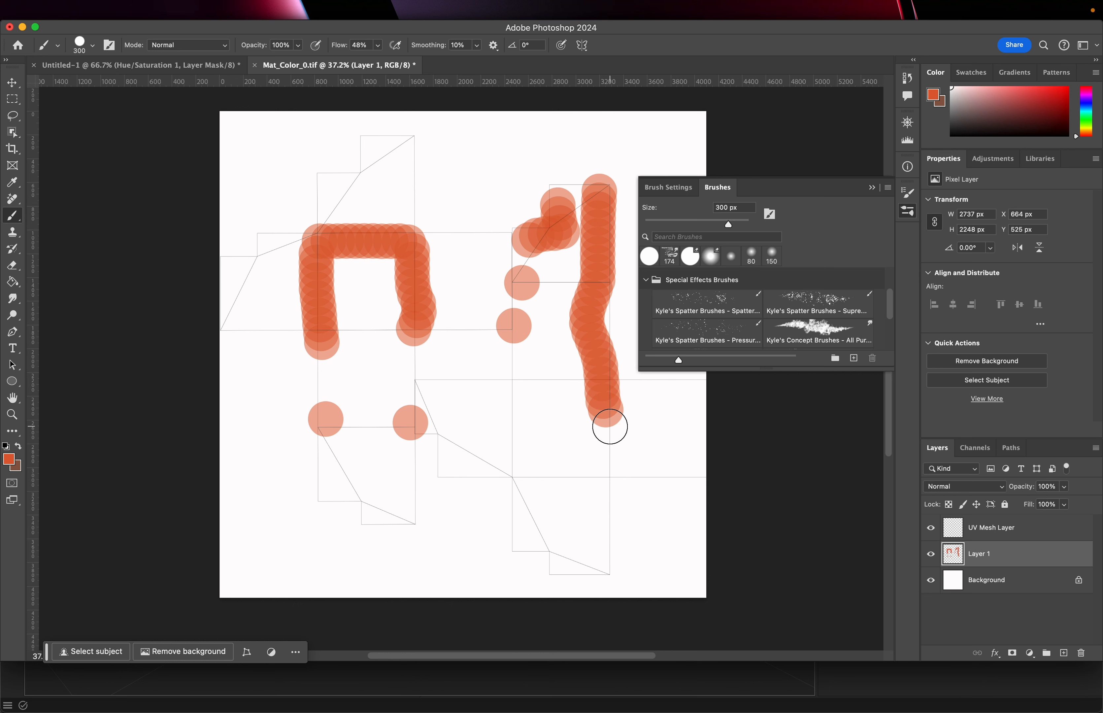
# Smudge the orange strokes and dots across the UV islands with the 174 px Kyle's Concept brush
pyautogui.click(825, 328)
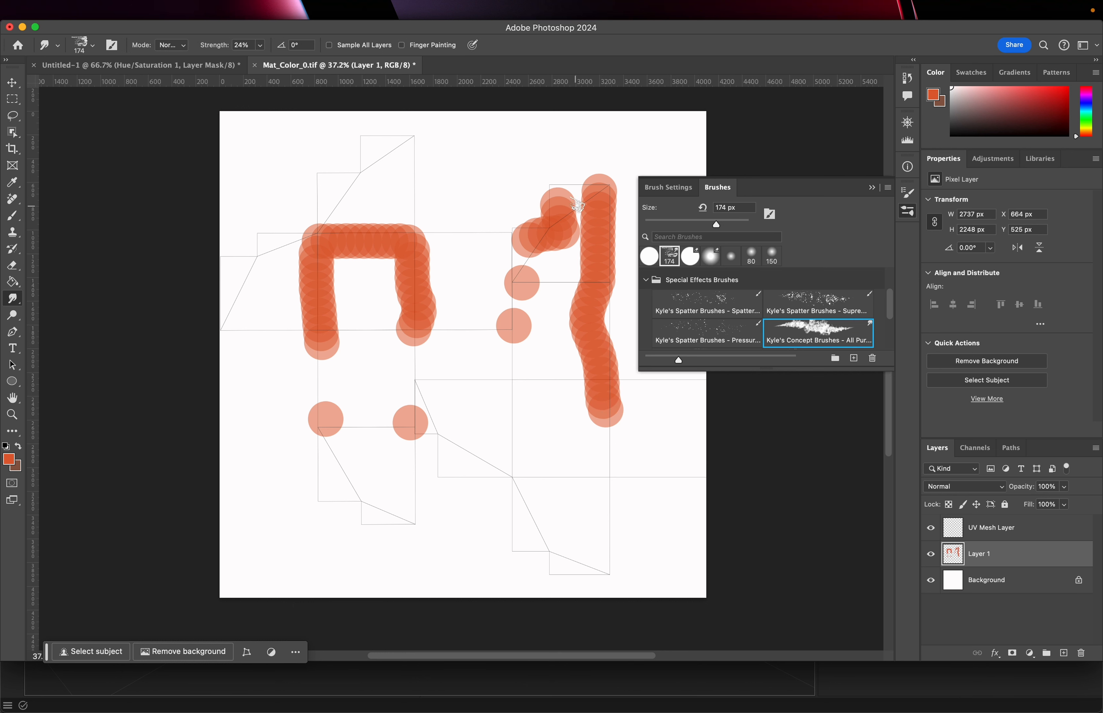
pyautogui.moveTo(590, 185)
pyautogui.mouseDown()
pyautogui.moveTo(574, 192)
pyautogui.moveTo(593, 195)
pyautogui.moveTo(558, 205)
pyautogui.moveTo(533, 232)
pyautogui.moveTo(580, 215)
pyautogui.moveTo(605, 242)
pyautogui.moveTo(600, 266)
pyautogui.moveTo(549, 248)
pyautogui.moveTo(573, 281)
pyautogui.moveTo(537, 256)
pyautogui.moveTo(539, 275)
pyautogui.moveTo(519, 281)
pyautogui.moveTo(539, 312)
pyautogui.moveTo(576, 315)
pyautogui.moveTo(608, 298)
pyautogui.moveTo(617, 382)
pyautogui.moveTo(579, 385)
pyautogui.moveTo(615, 371)
pyautogui.moveTo(564, 361)
pyautogui.moveTo(581, 347)
pyautogui.moveTo(581, 318)
pyautogui.moveTo(547, 288)
pyautogui.moveTo(530, 293)
pyautogui.mouseUp()
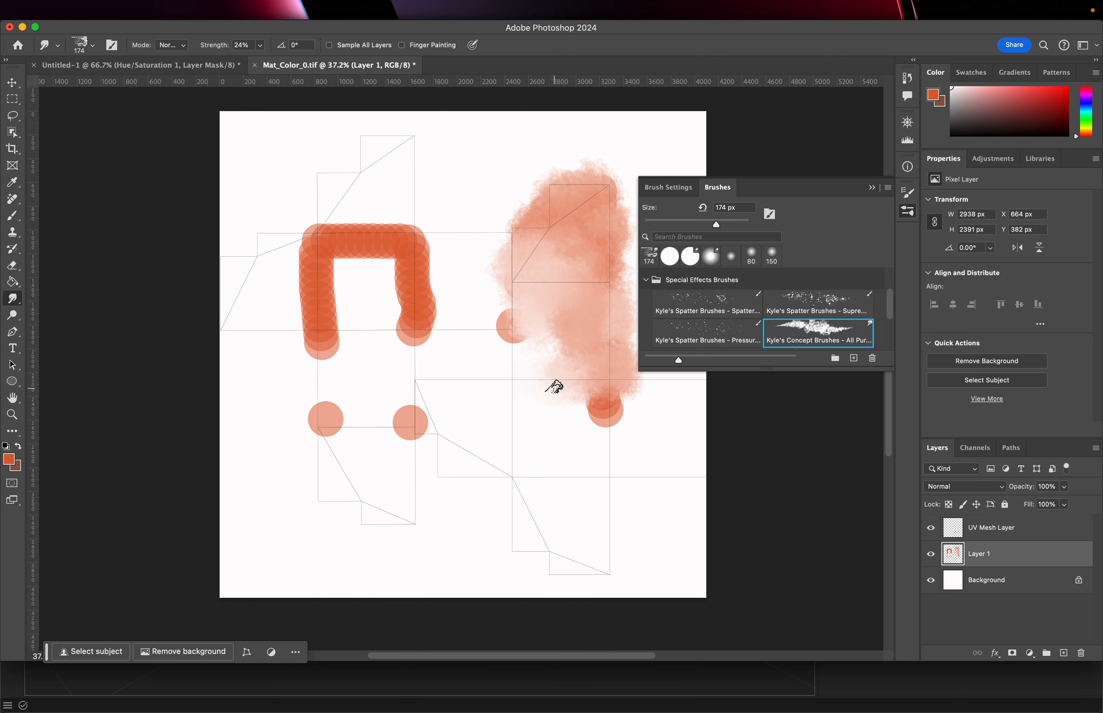
pyautogui.moveTo(613, 389)
pyautogui.mouseDown()
pyautogui.moveTo(621, 429)
pyautogui.moveTo(596, 468)
pyautogui.mouseUp()
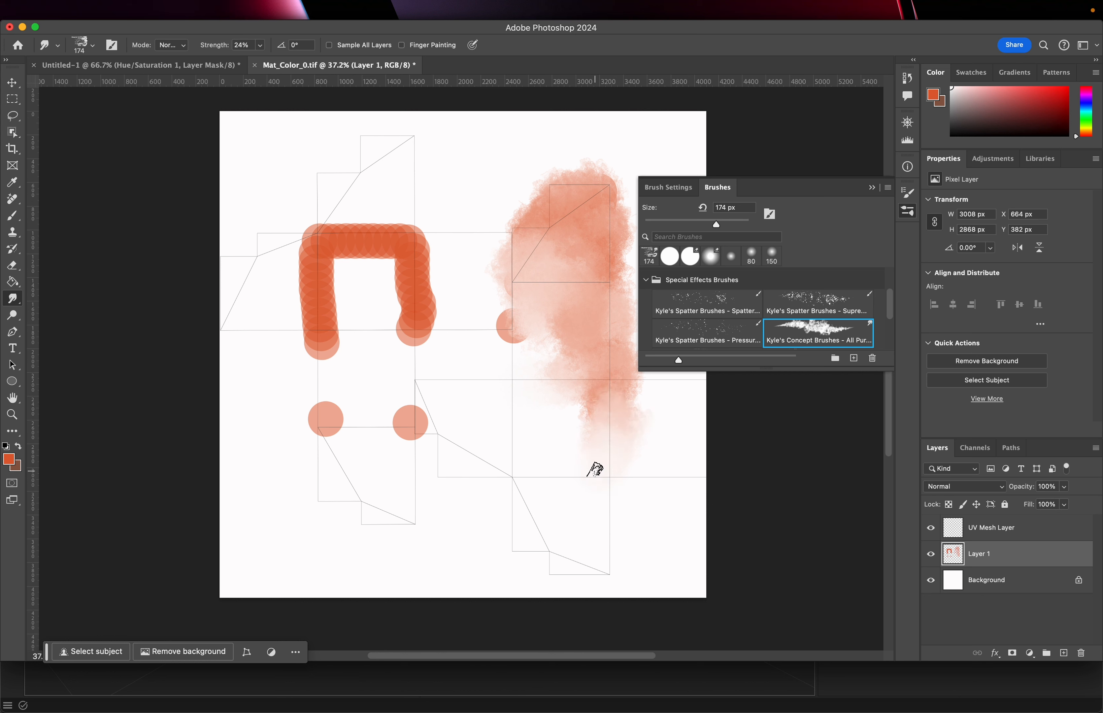
pyautogui.moveTo(531, 329)
pyautogui.mouseDown()
pyautogui.moveTo(502, 320)
pyautogui.moveTo(519, 340)
pyautogui.mouseUp()
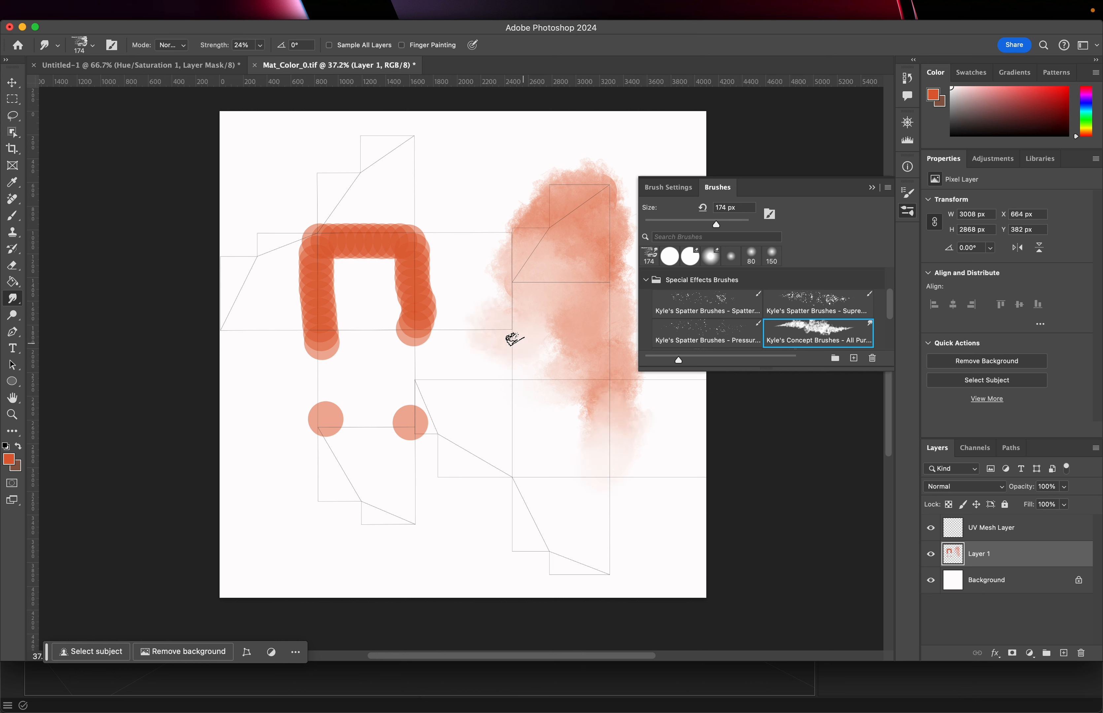
pyautogui.moveTo(433, 317)
pyautogui.mouseDown()
pyautogui.moveTo(423, 239)
pyautogui.moveTo(418, 323)
pyautogui.moveTo(394, 330)
pyautogui.moveTo(384, 274)
pyautogui.moveTo(320, 261)
pyautogui.moveTo(349, 301)
pyautogui.moveTo(322, 339)
pyautogui.moveTo(333, 315)
pyautogui.moveTo(318, 239)
pyautogui.moveTo(387, 221)
pyautogui.moveTo(440, 226)
pyautogui.mouseUp()
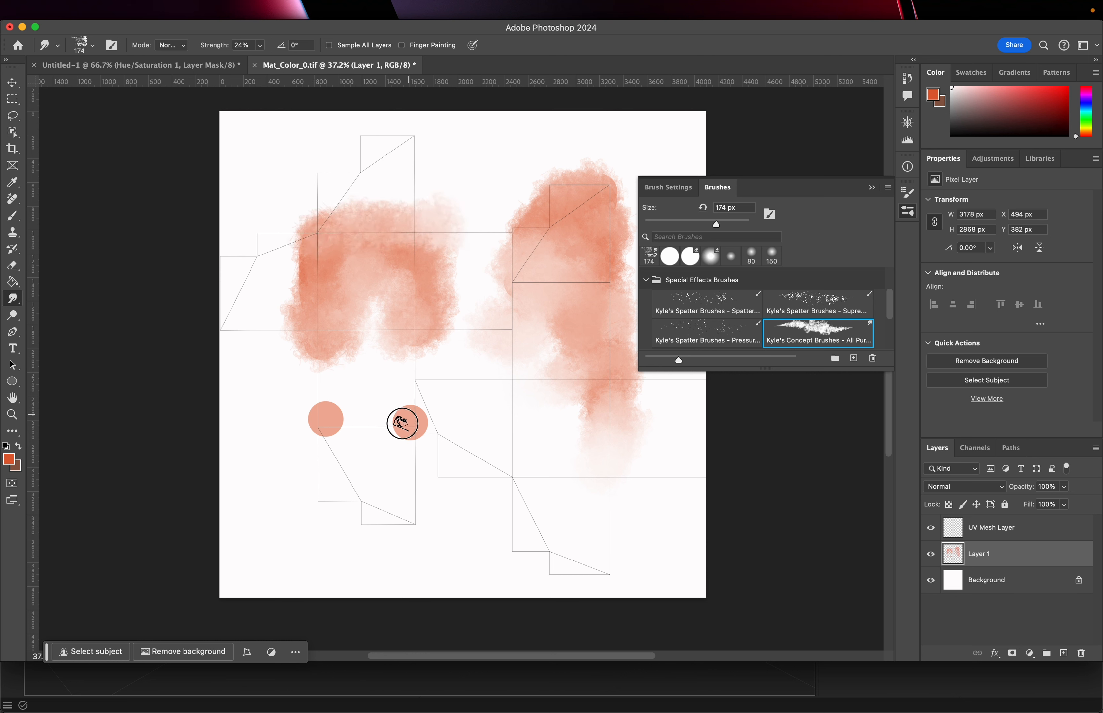
pyautogui.moveTo(403, 423)
pyautogui.mouseDown()
pyautogui.moveTo(433, 430)
pyautogui.moveTo(409, 404)
pyautogui.mouseUp()
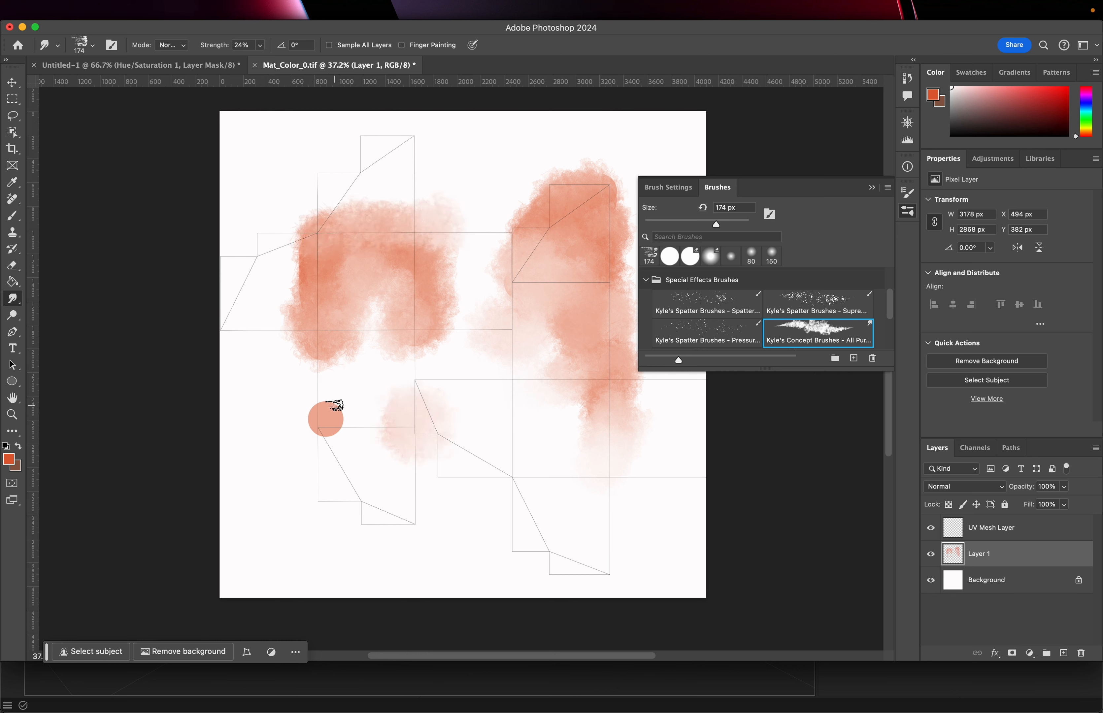
pyautogui.moveTo(328, 411)
pyautogui.mouseDown()
pyautogui.moveTo(320, 432)
pyautogui.moveTo(338, 383)
pyautogui.mouseUp()
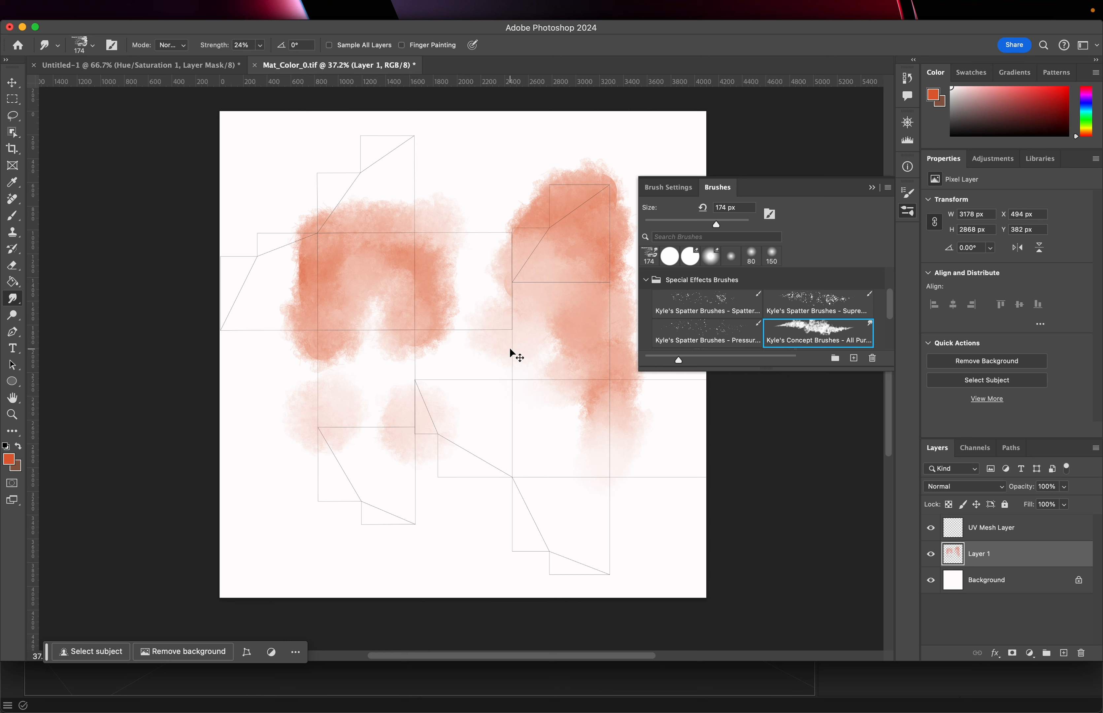
# Save the Mat_Color_0.tif document
pyautogui.press('super+s')
pyautogui.press('super+Tab')
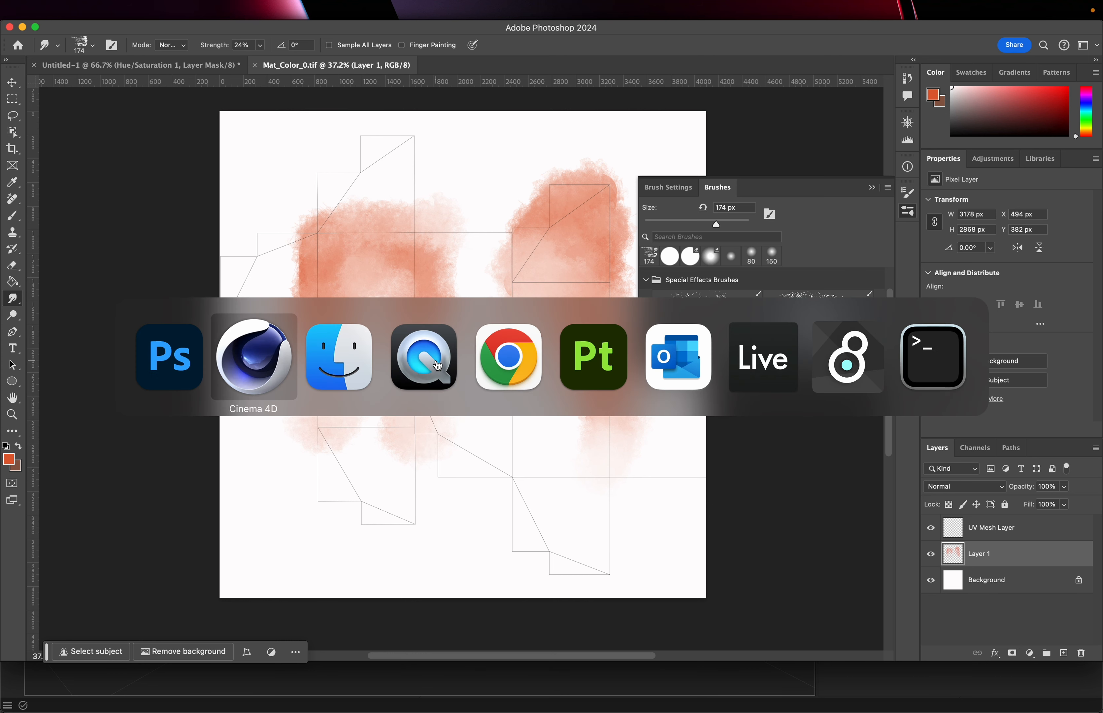
pyautogui.click(167, 346)
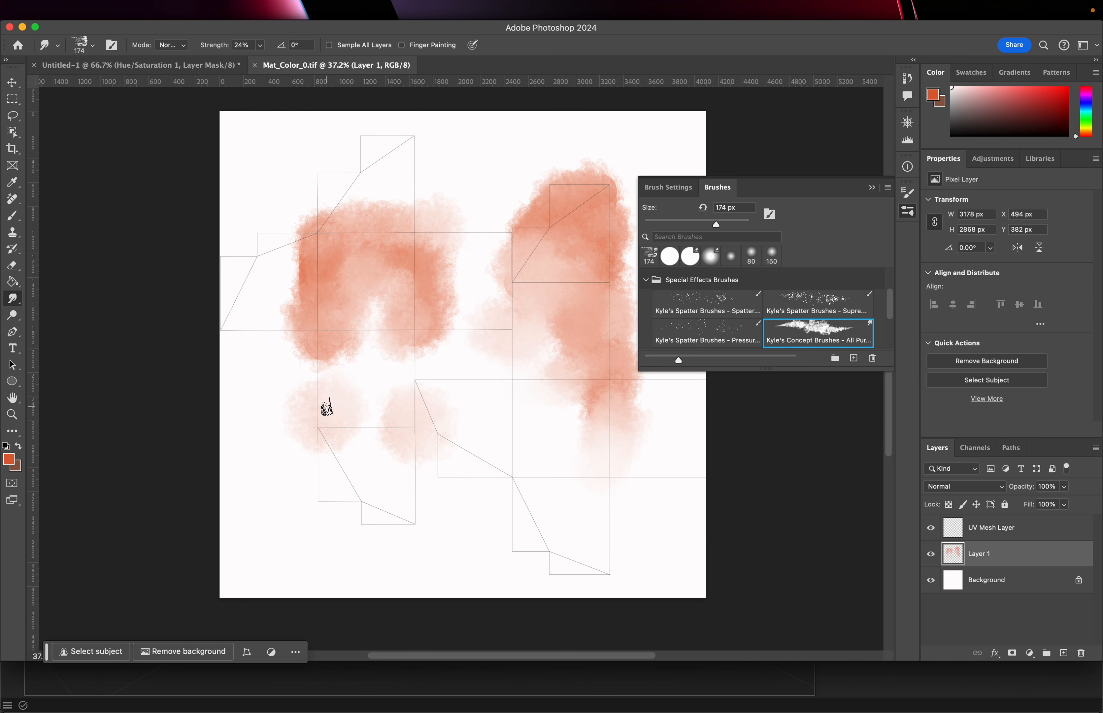
# Set the foreground colour to green and paint a zigzag stroke with a 90 px brush over the lower islands
pyautogui.click(12, 463)
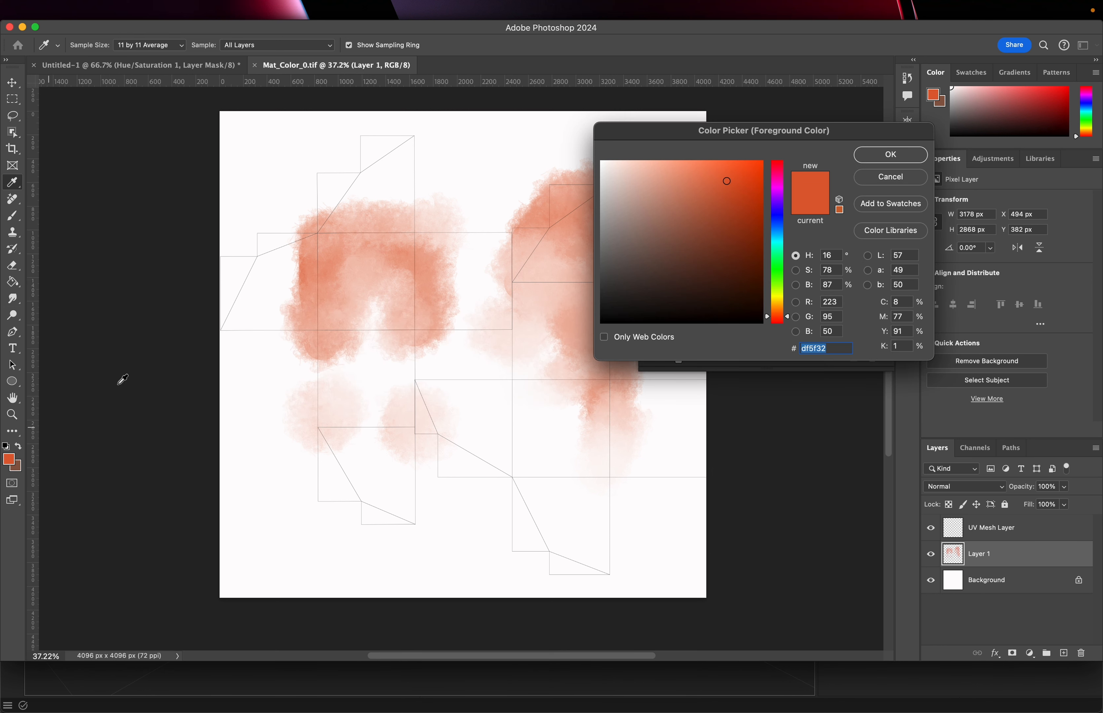
pyautogui.click(779, 260)
pyautogui.click(891, 154)
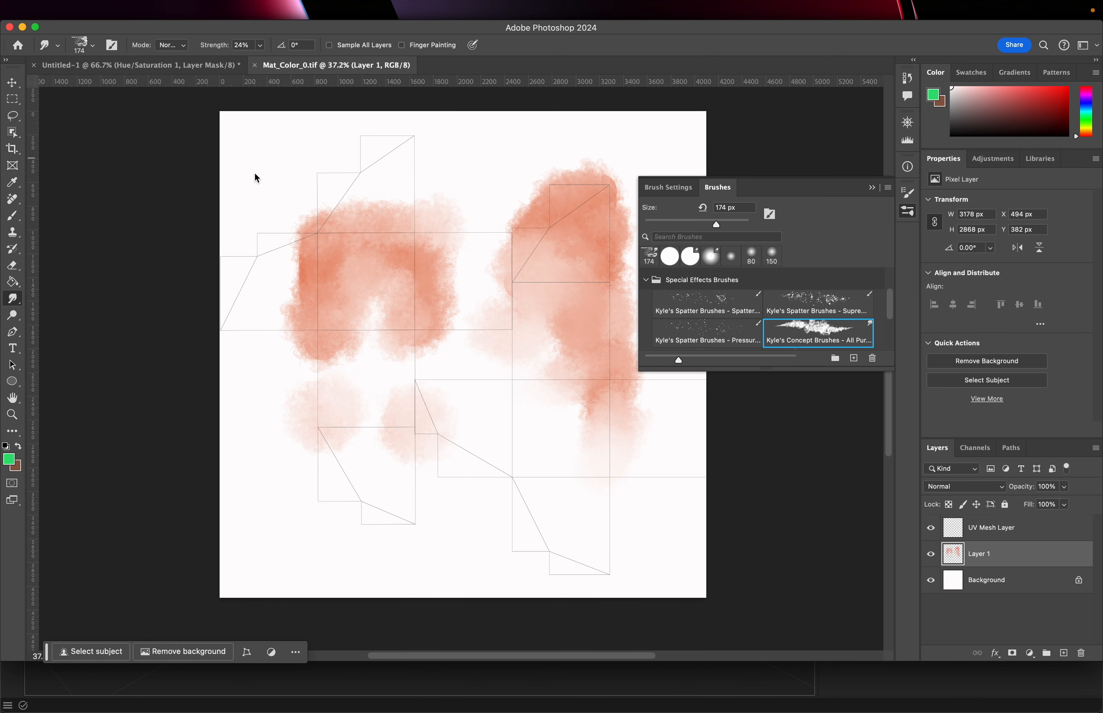
pyautogui.click(12, 216)
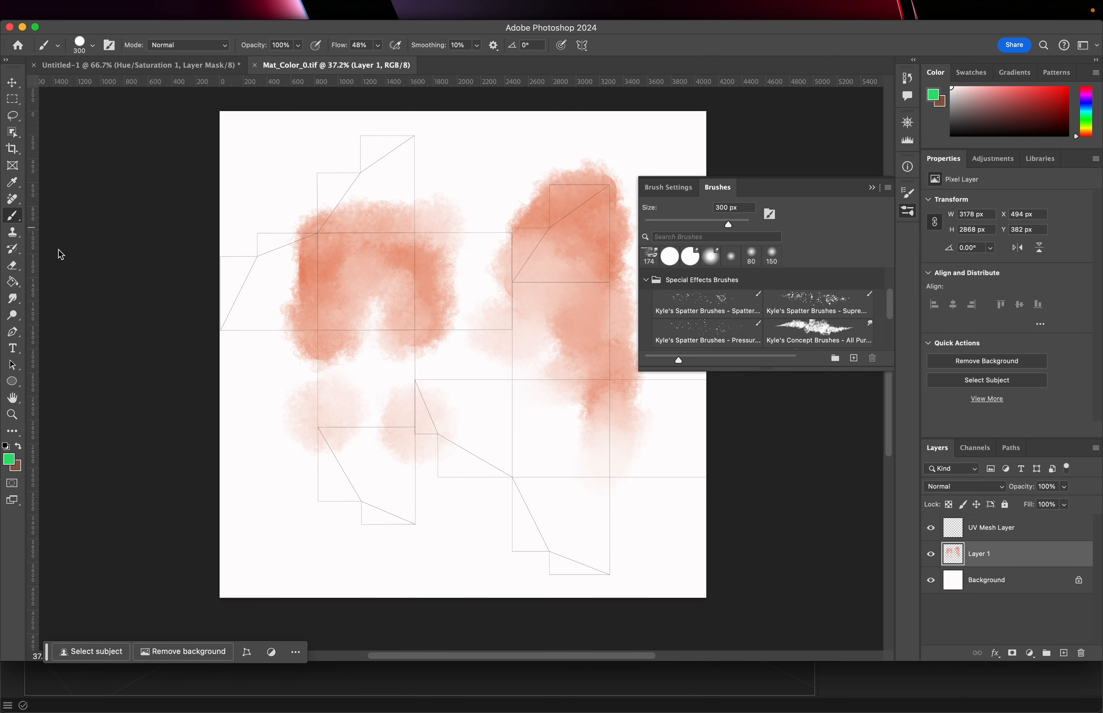
pyautogui.press('[')
pyautogui.press('[')
pyautogui.press('[')
pyautogui.press('[')
pyautogui.press('[')
pyautogui.press('[')
pyautogui.moveTo(321, 353)
pyautogui.mouseDown()
pyautogui.moveTo(316, 424)
pyautogui.moveTo(345, 433)
pyautogui.moveTo(367, 388)
pyautogui.moveTo(399, 369)
pyautogui.moveTo(490, 434)
pyautogui.moveTo(512, 392)
pyautogui.moveTo(652, 460)
pyautogui.moveTo(547, 516)
pyautogui.moveTo(589, 451)
pyautogui.mouseUp()
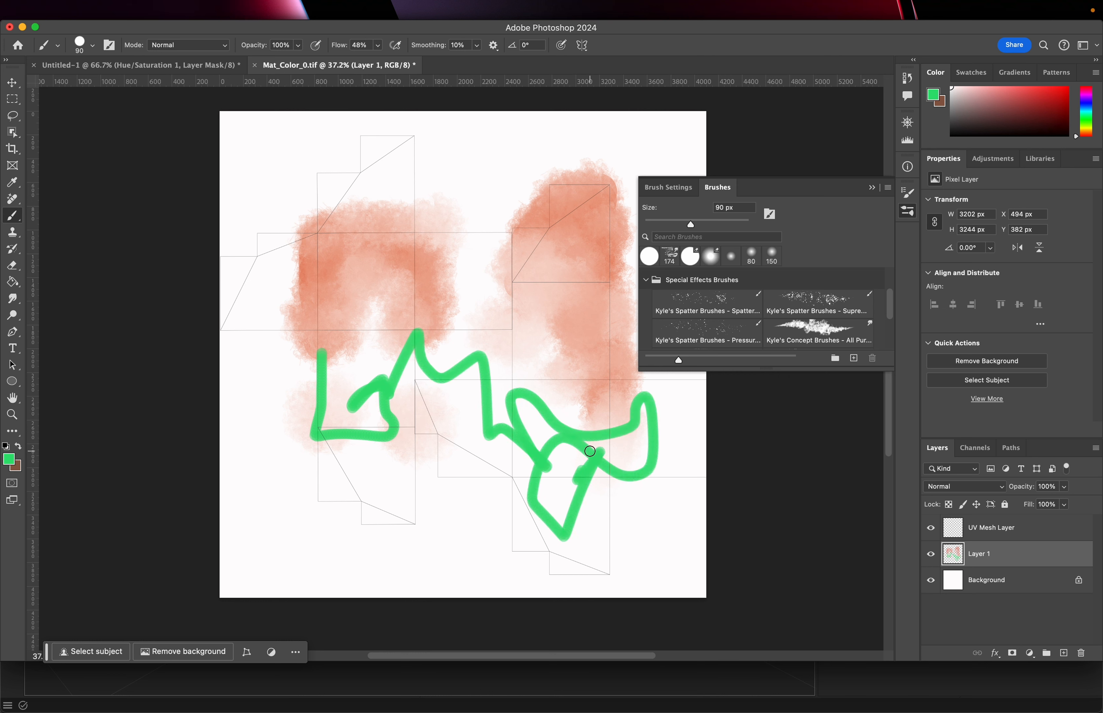
# Add green spatter with the 284 px Kyle's Spatter Brushes – Supreme brush, then smudge it across the lower islands
pyautogui.click(806, 317)
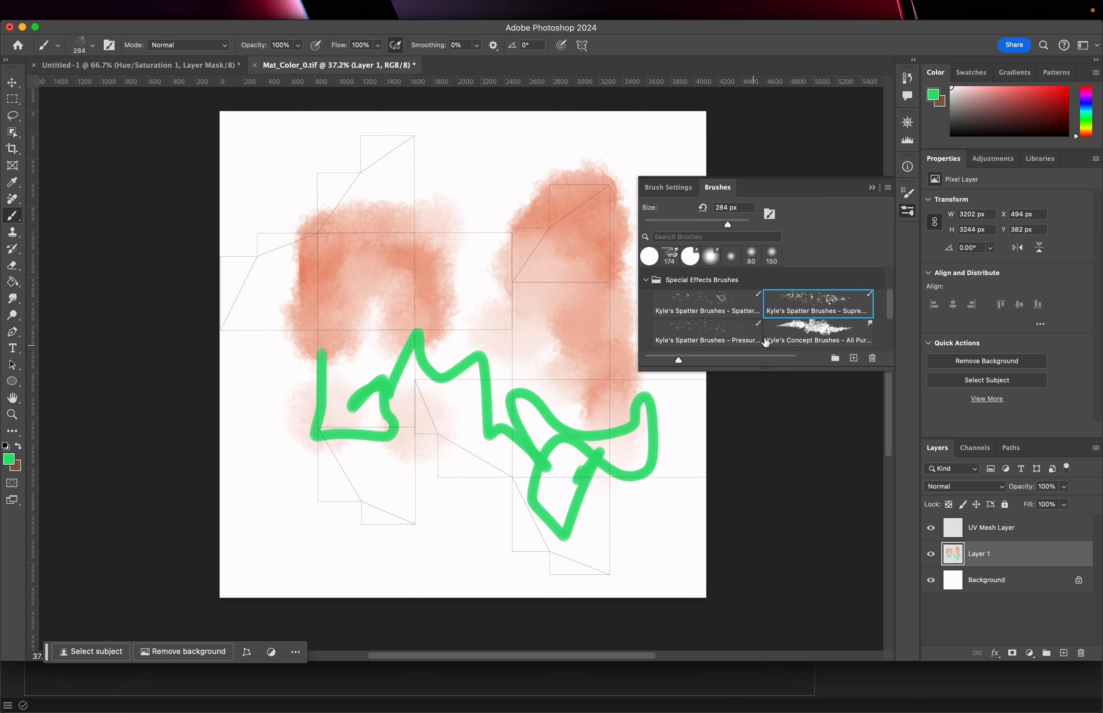
pyautogui.moveTo(652, 406)
pyautogui.mouseDown()
pyautogui.moveTo(646, 431)
pyautogui.moveTo(569, 436)
pyautogui.moveTo(409, 373)
pyautogui.moveTo(327, 394)
pyautogui.moveTo(320, 413)
pyautogui.moveTo(506, 356)
pyautogui.moveTo(601, 487)
pyautogui.moveTo(672, 477)
pyautogui.mouseUp()
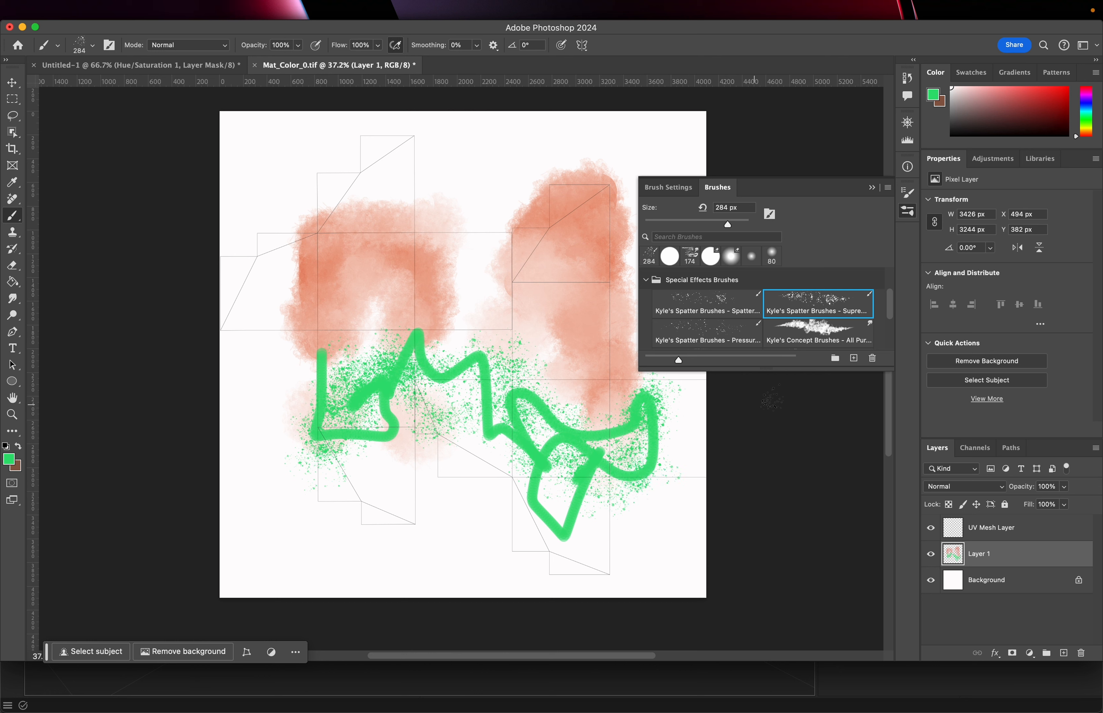
pyautogui.click(827, 329)
pyautogui.moveTo(661, 398)
pyautogui.mouseDown()
pyautogui.moveTo(635, 438)
pyautogui.moveTo(581, 391)
pyautogui.moveTo(401, 361)
pyautogui.moveTo(372, 428)
pyautogui.moveTo(327, 411)
pyautogui.moveTo(394, 321)
pyautogui.moveTo(374, 317)
pyautogui.moveTo(343, 321)
pyautogui.moveTo(332, 361)
pyautogui.moveTo(373, 322)
pyautogui.moveTo(364, 387)
pyautogui.mouseUp()
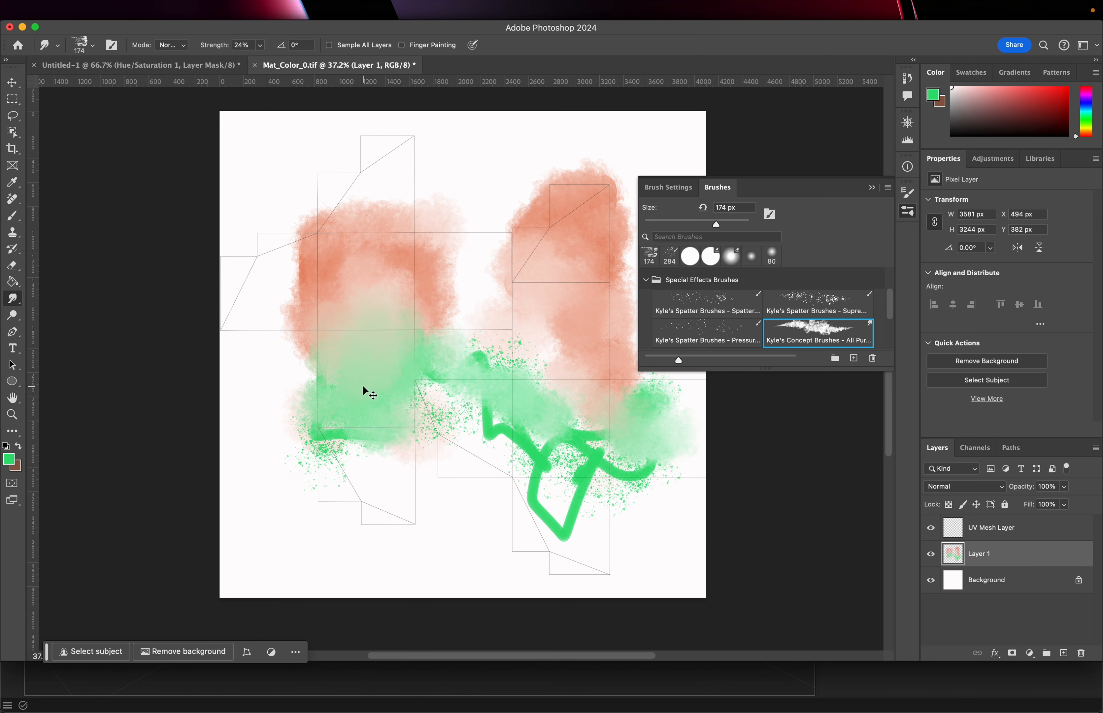
# Save the texture and switch back to Cinema 4D
pyautogui.press('super+s')
pyautogui.press('super+Tab')
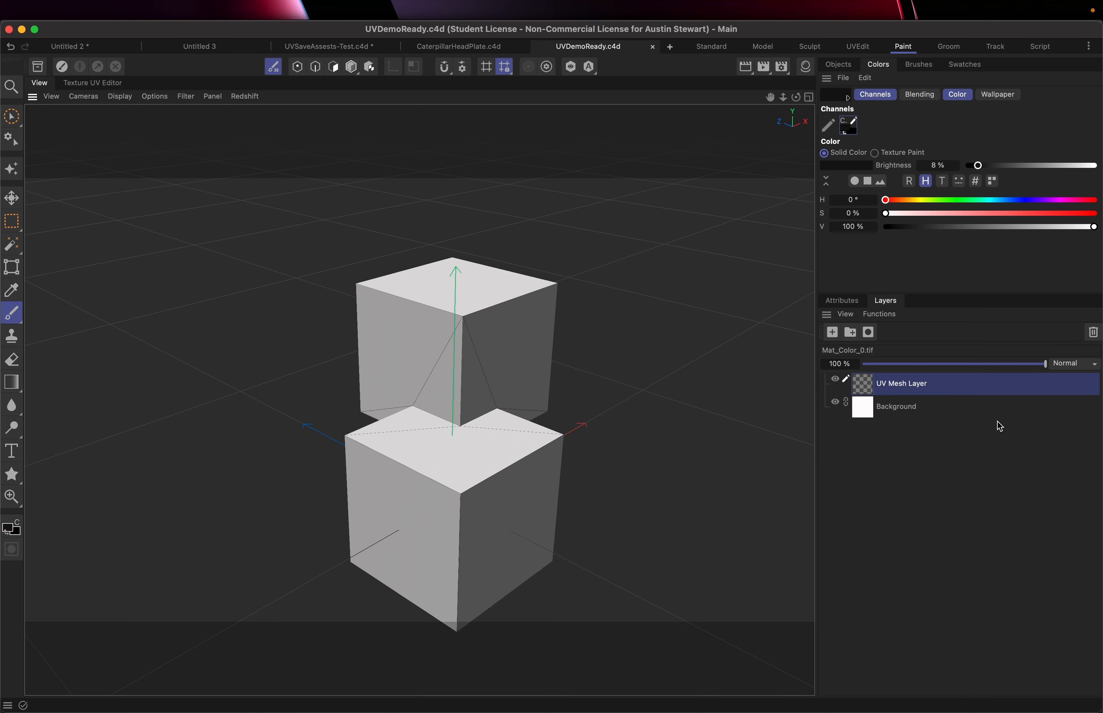
pyautogui.click(880, 315)
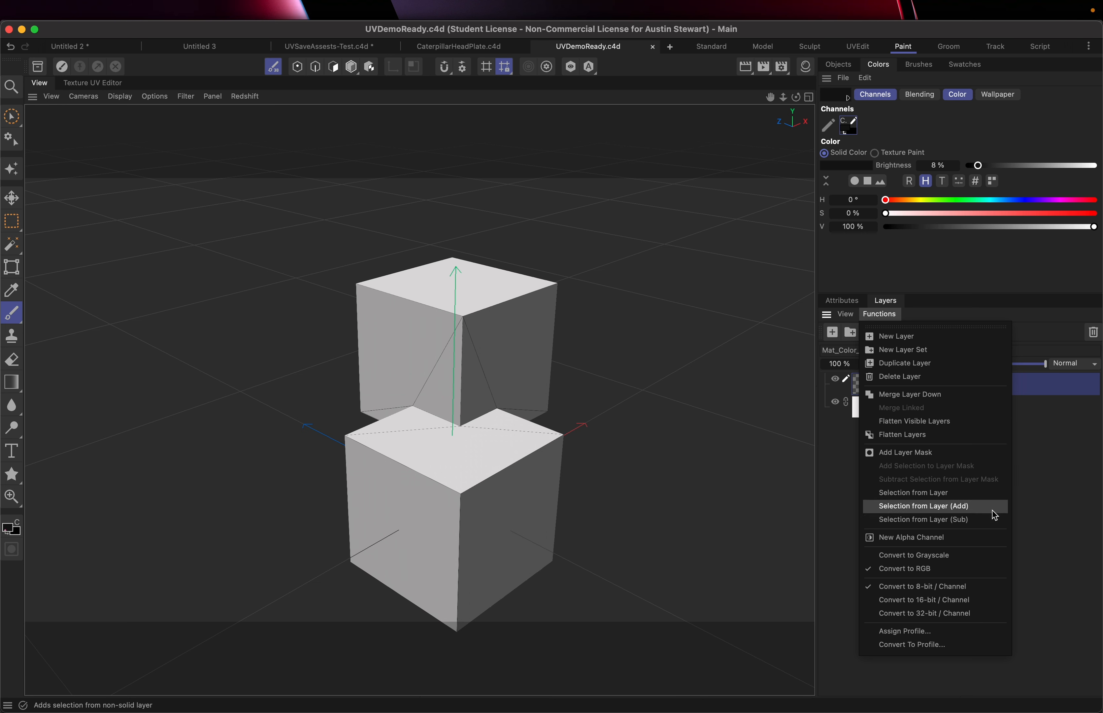
pyautogui.click(1030, 503)
pyautogui.click(846, 314)
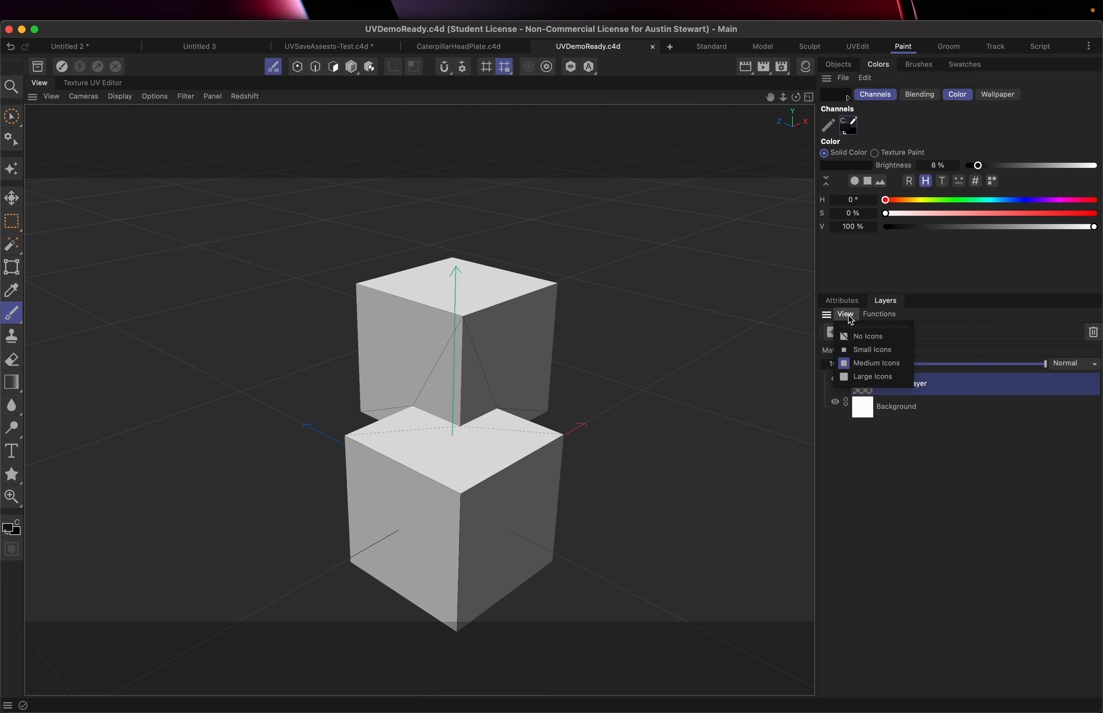
pyautogui.click(895, 522)
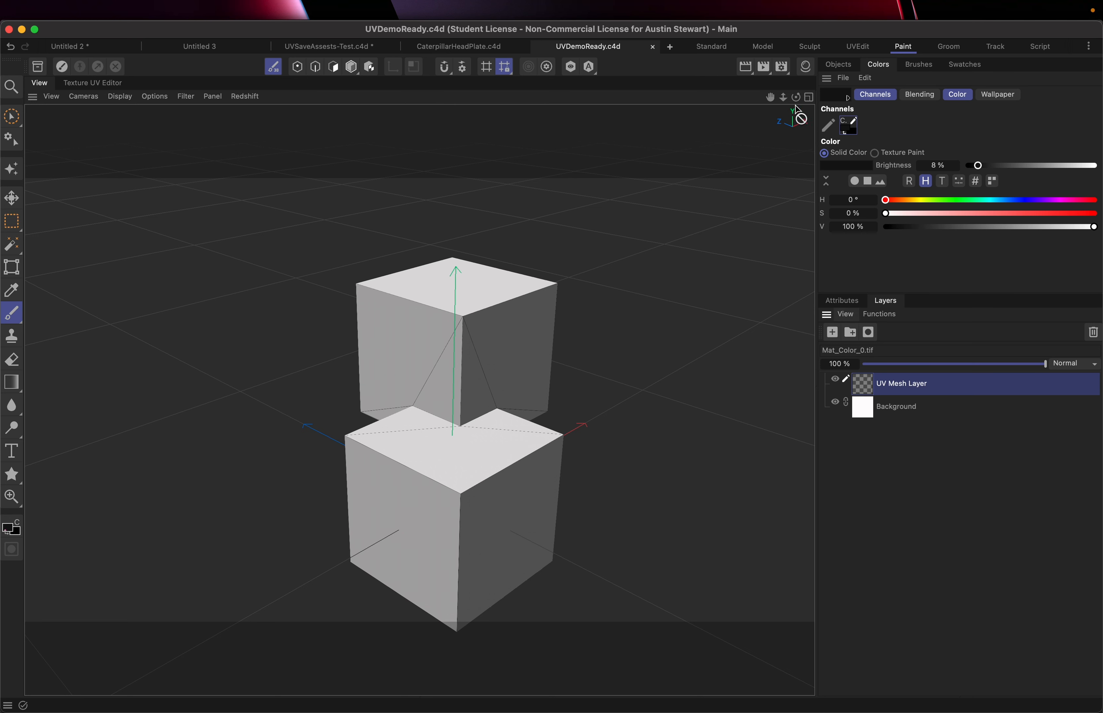
# Open the material manager and examine the material's texture layers and menus for a way to refresh the texture
pyautogui.click(806, 68)
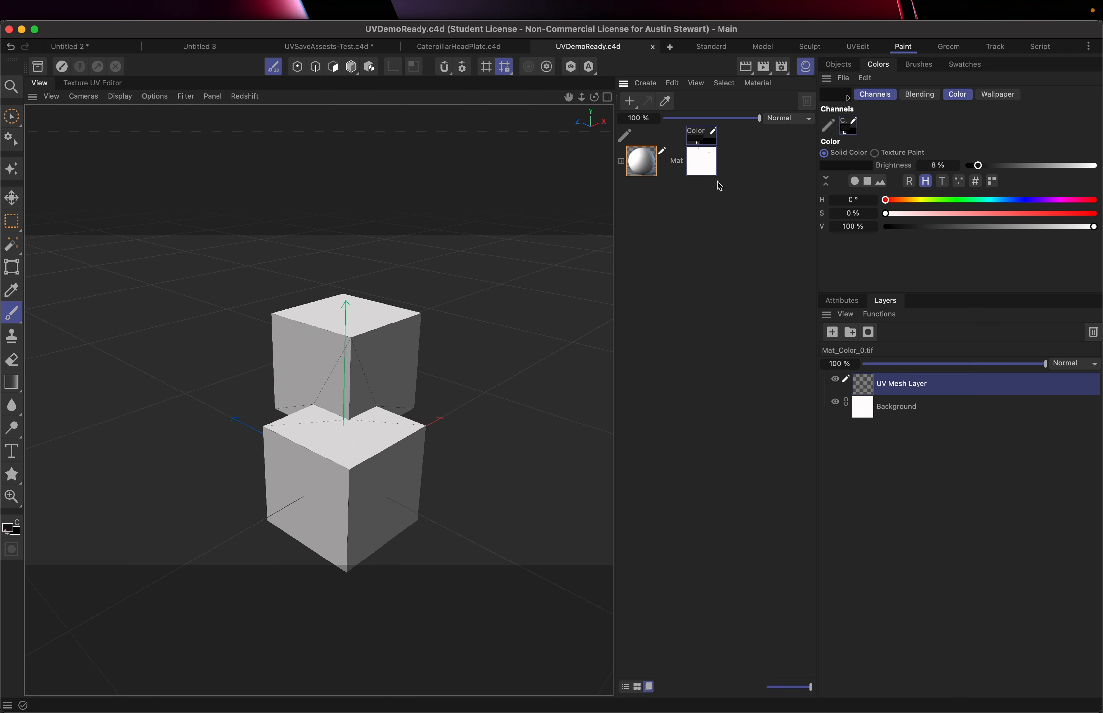
pyautogui.click(621, 162)
pyautogui.click(622, 183)
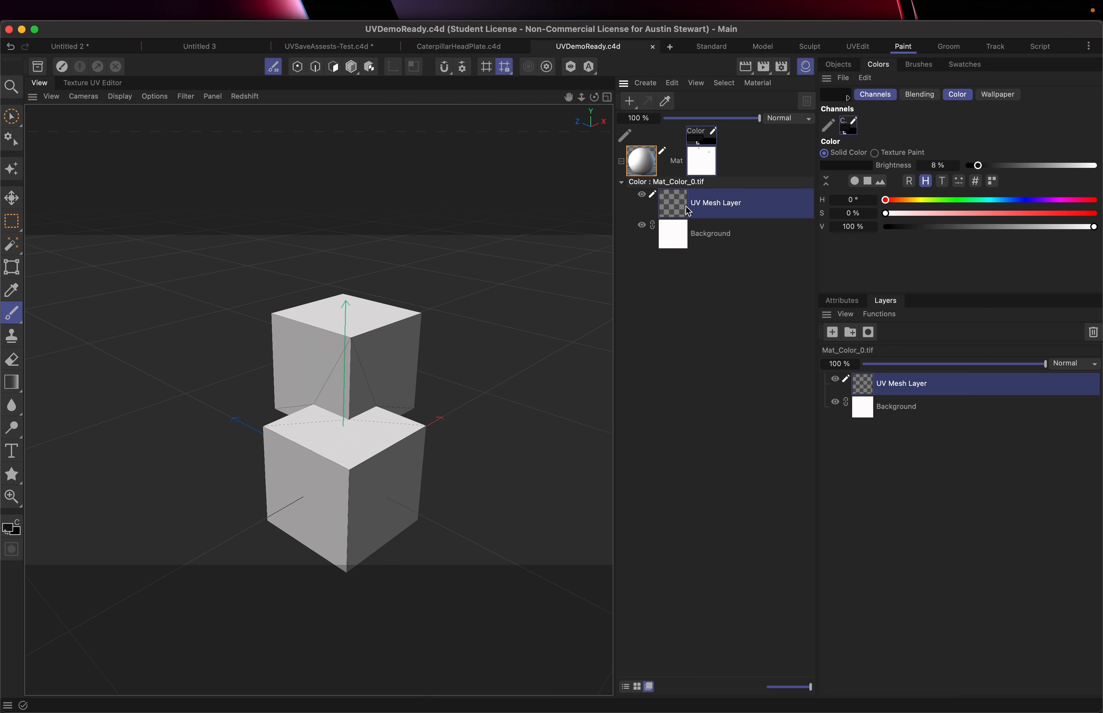
pyautogui.click(623, 183)
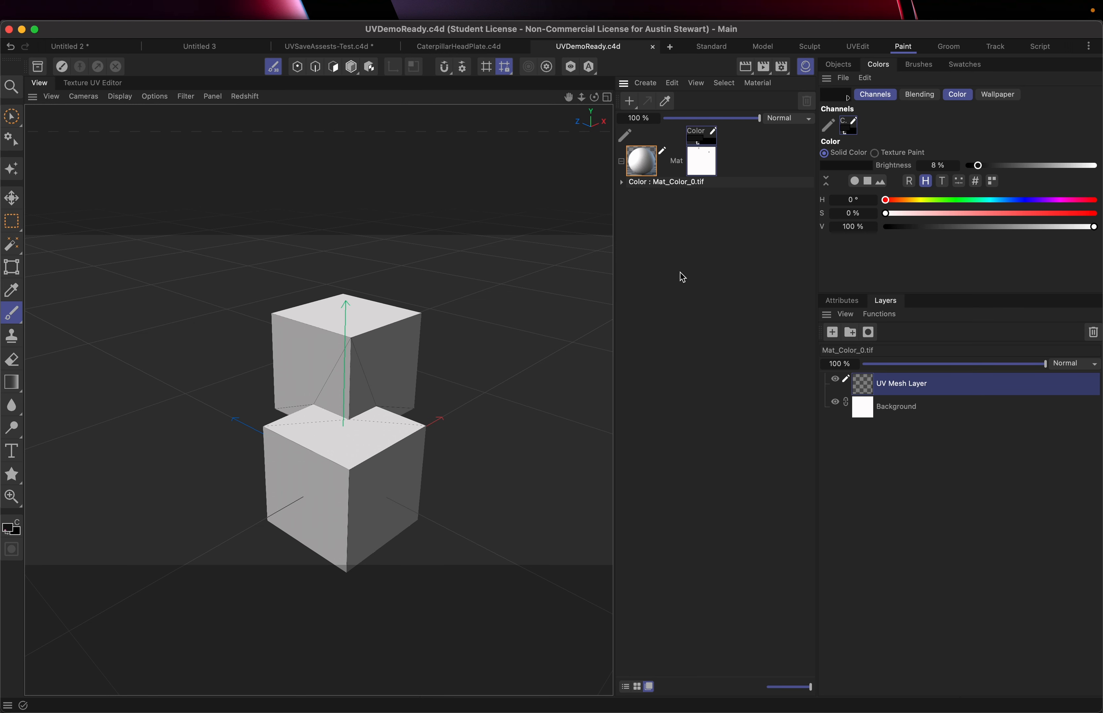
pyautogui.click(622, 183)
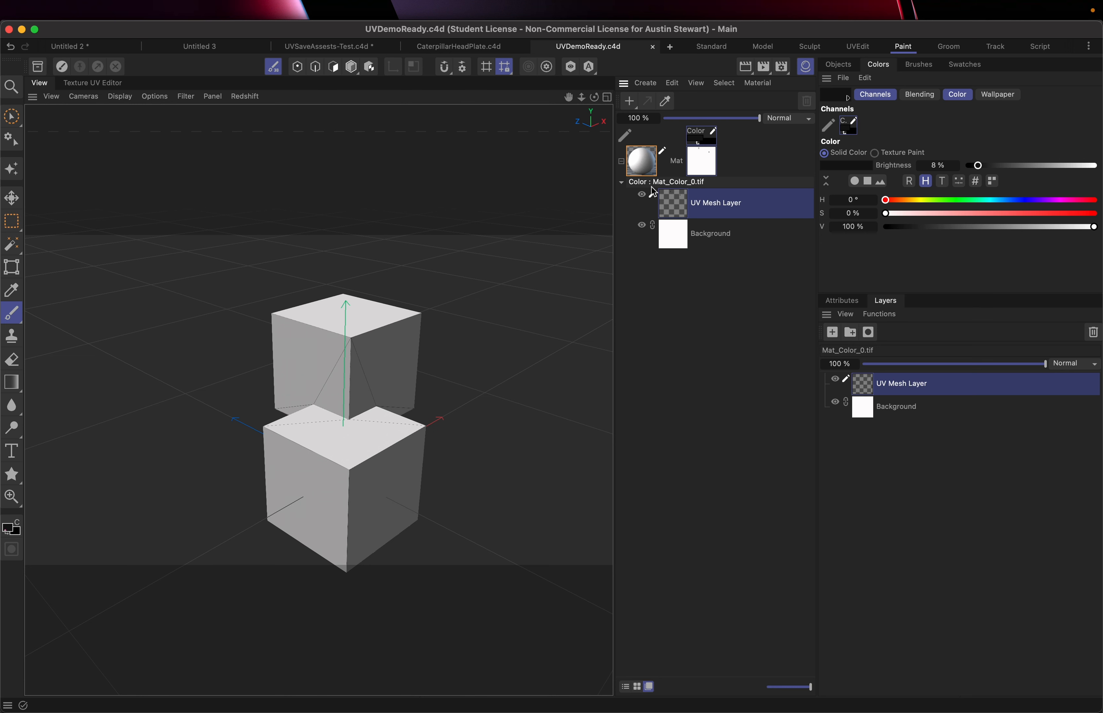
pyautogui.click(622, 183)
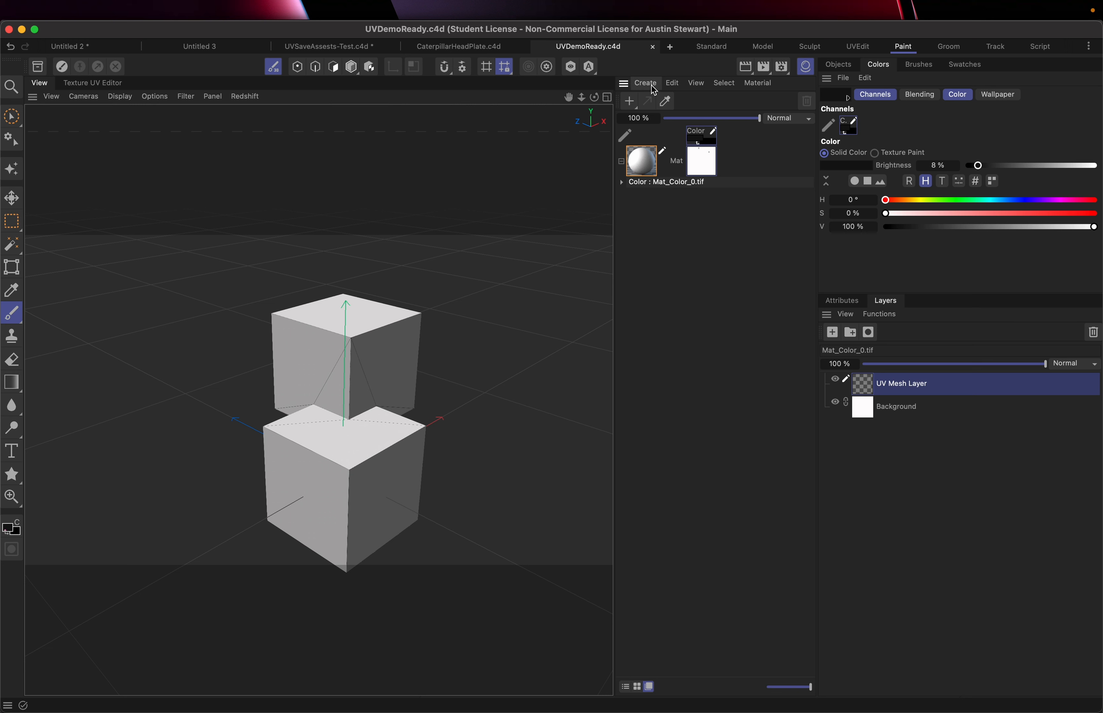
pyautogui.click(752, 84)
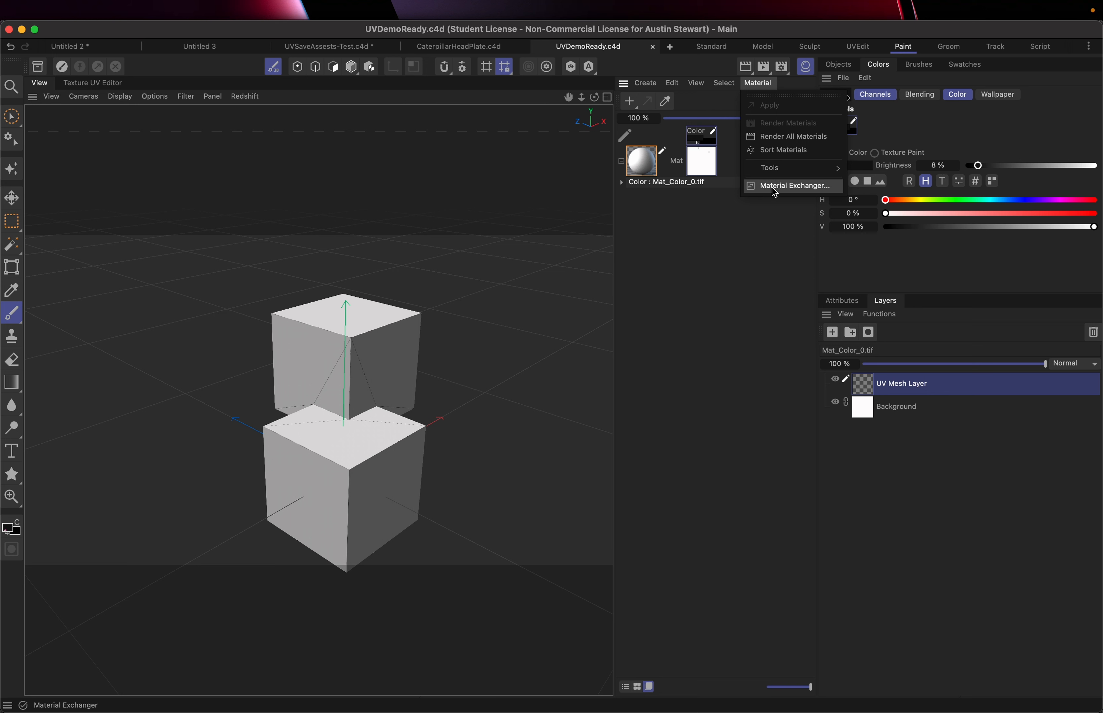
pyautogui.moveTo(778, 173)
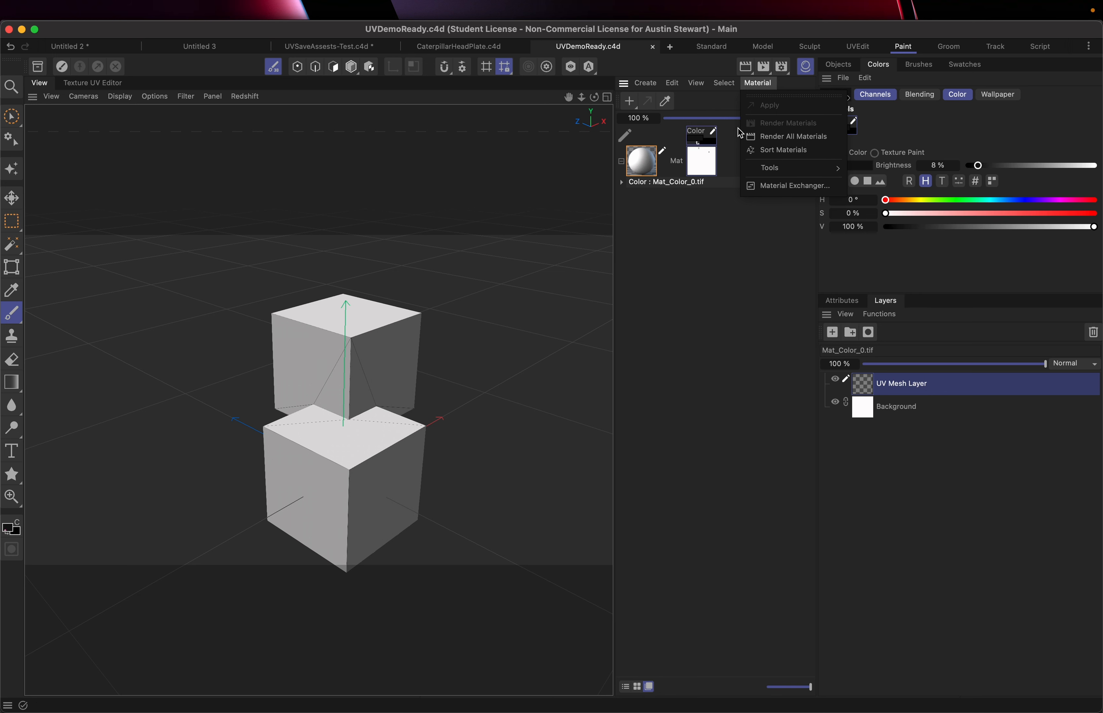
pyautogui.moveTo(725, 86)
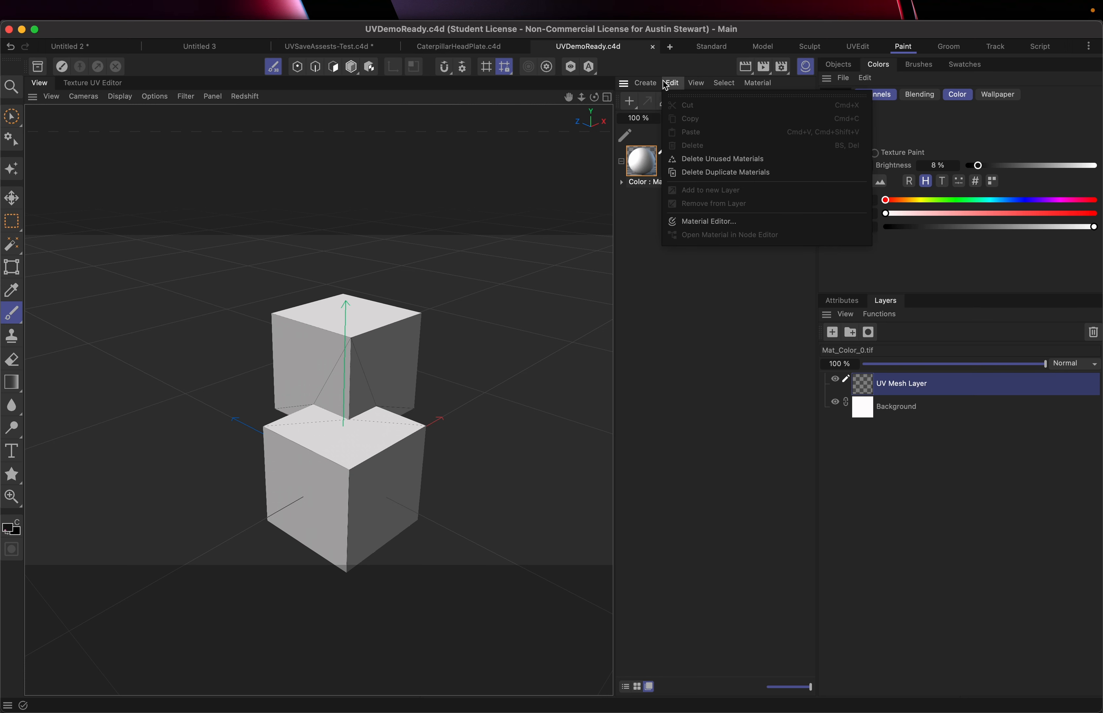
pyautogui.moveTo(640, 84)
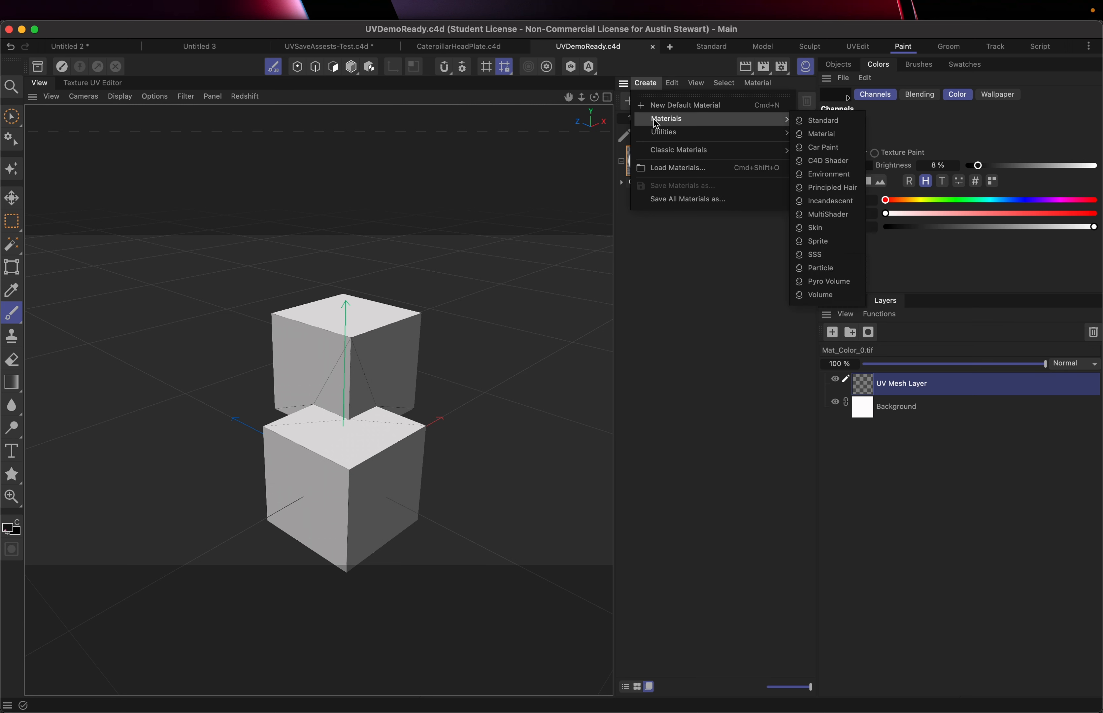
pyautogui.click(678, 359)
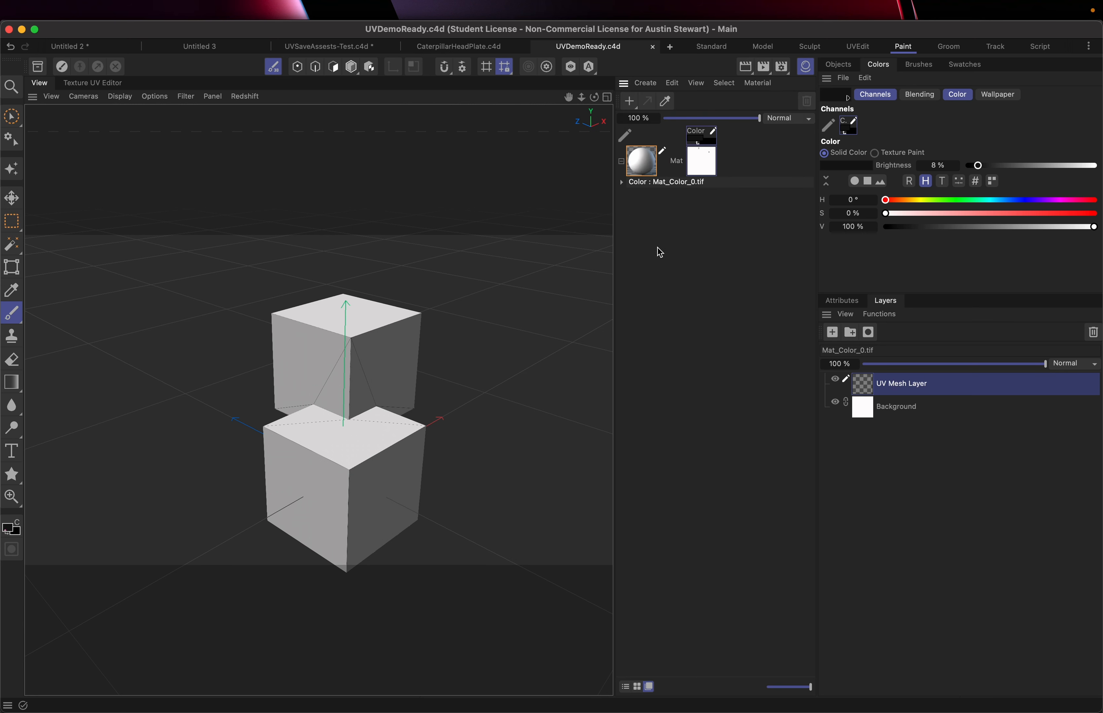
# Open the material in the Material Editor and reload the Mat_Color_0.tif color texture image
pyautogui.doubleClick(640, 166)
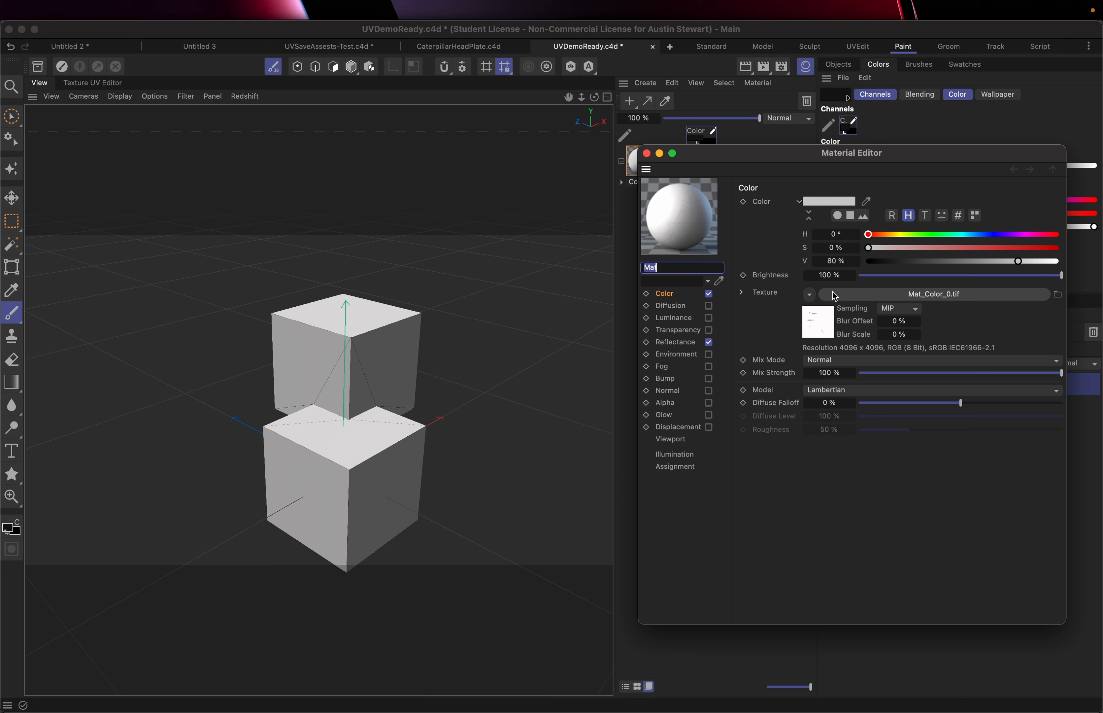
pyautogui.click(810, 295)
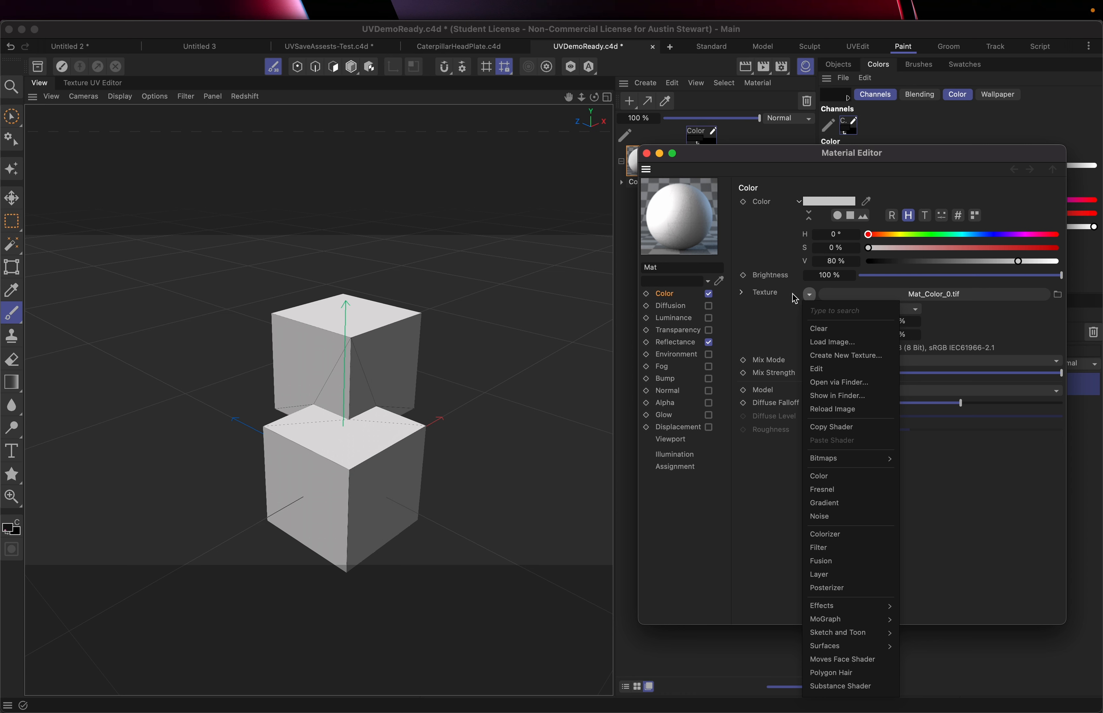
pyautogui.click(824, 410)
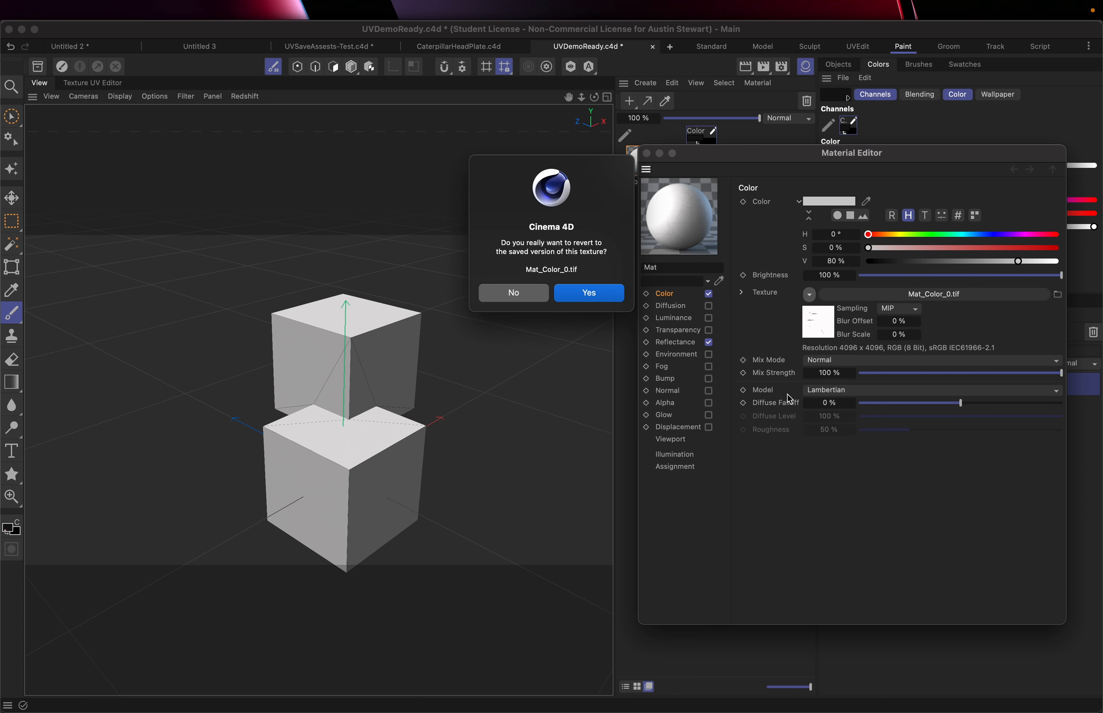
pyautogui.click(588, 297)
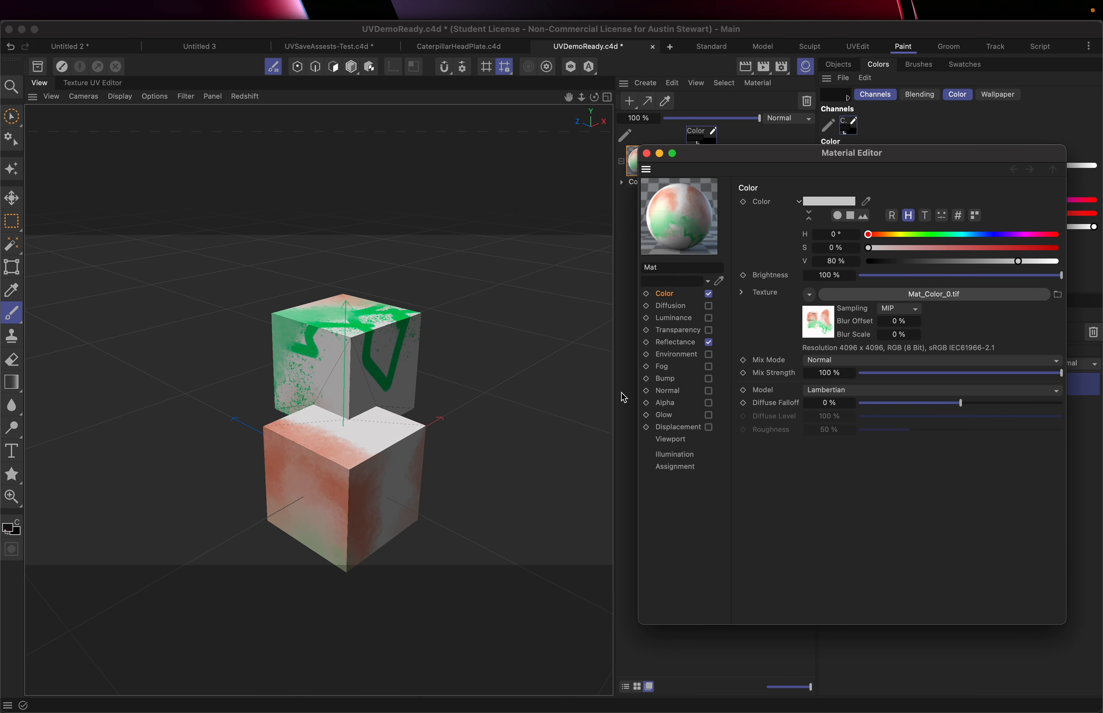
pyautogui.click(810, 294)
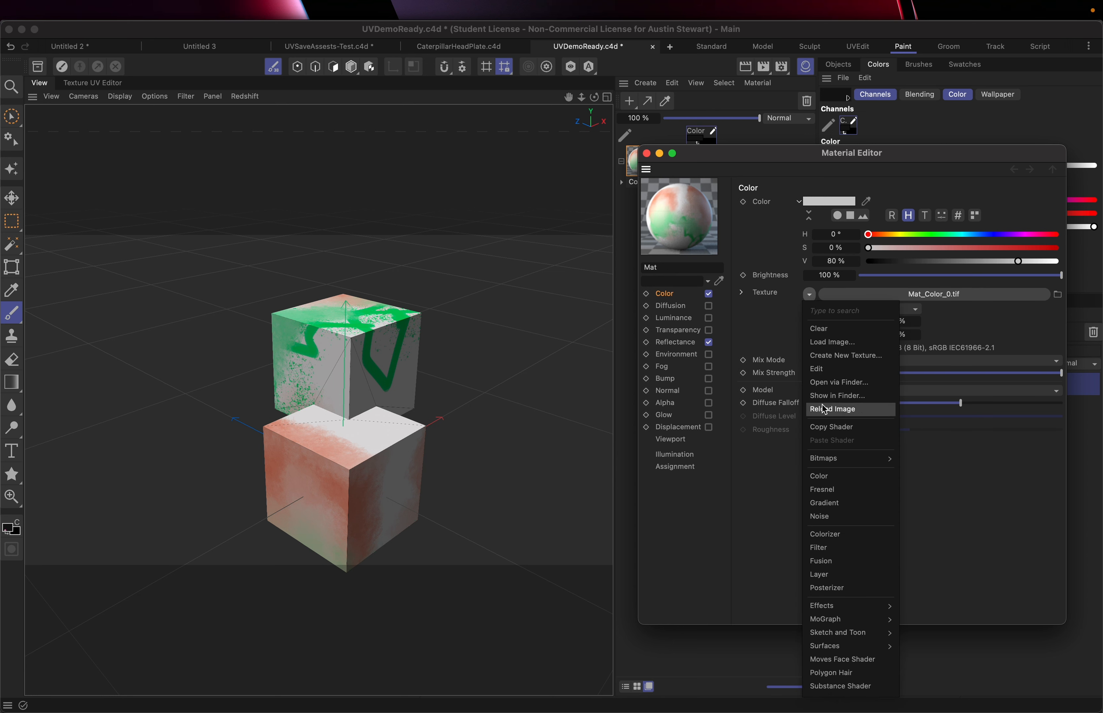
# Open the color texture's shader properties and return to the material's Color channel
pyautogui.click(540, 291)
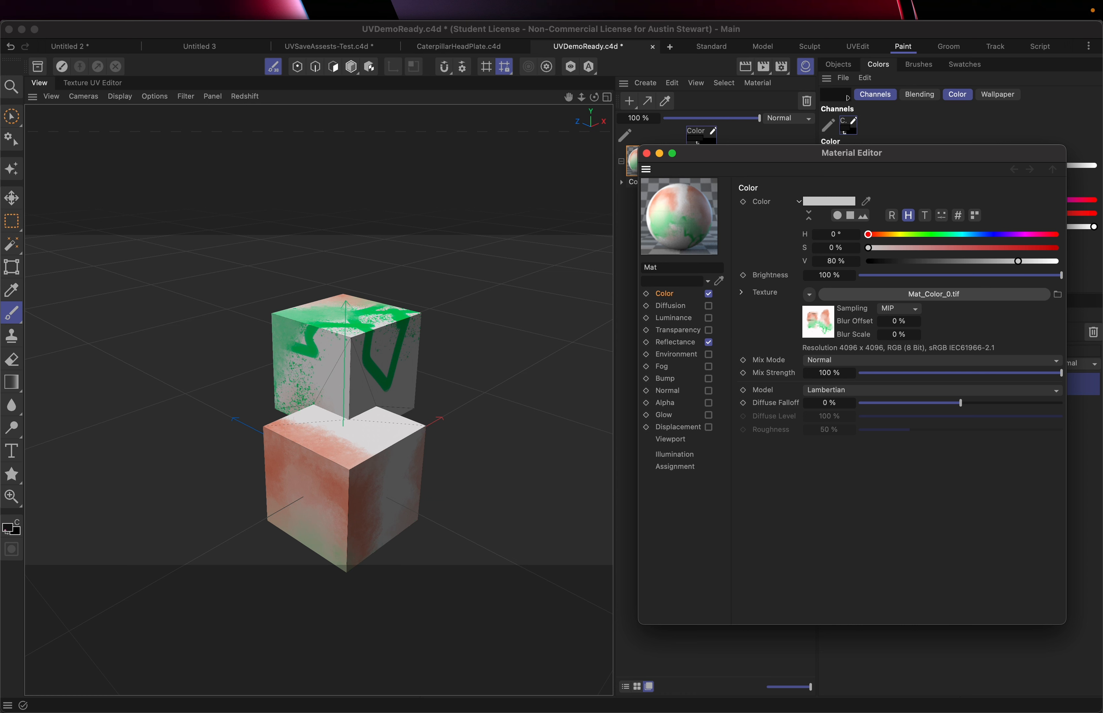
pyautogui.click(889, 295)
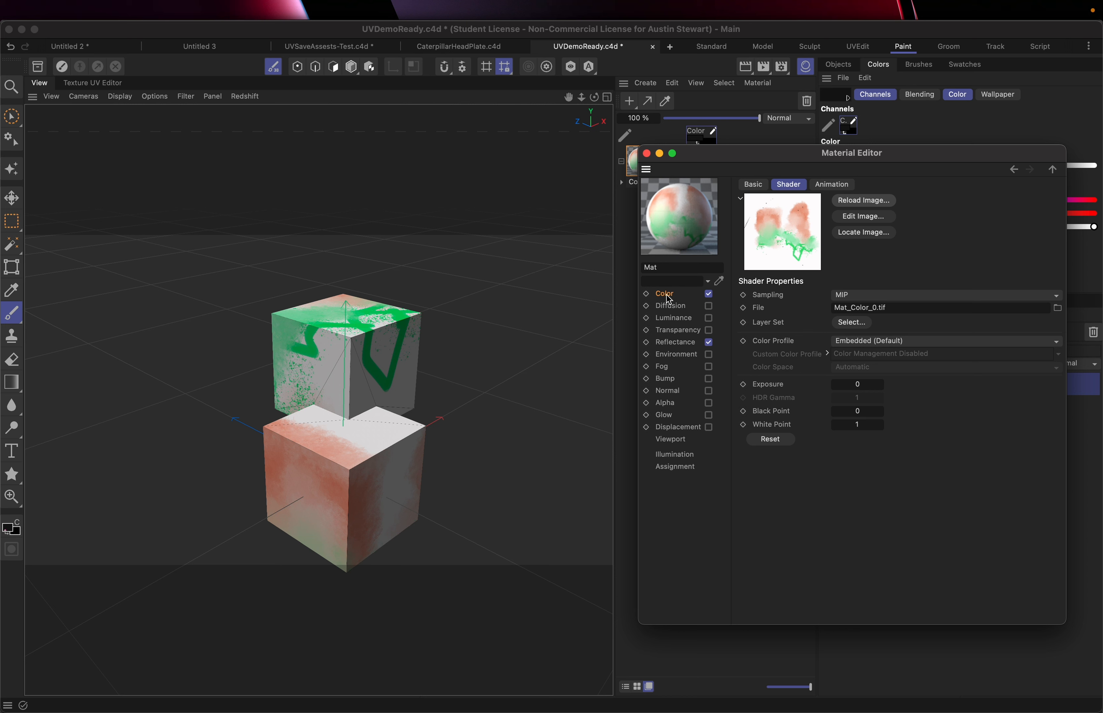
pyautogui.moveTo(669, 299); pyautogui.dragTo(488, 260)
pyautogui.click(677, 294)
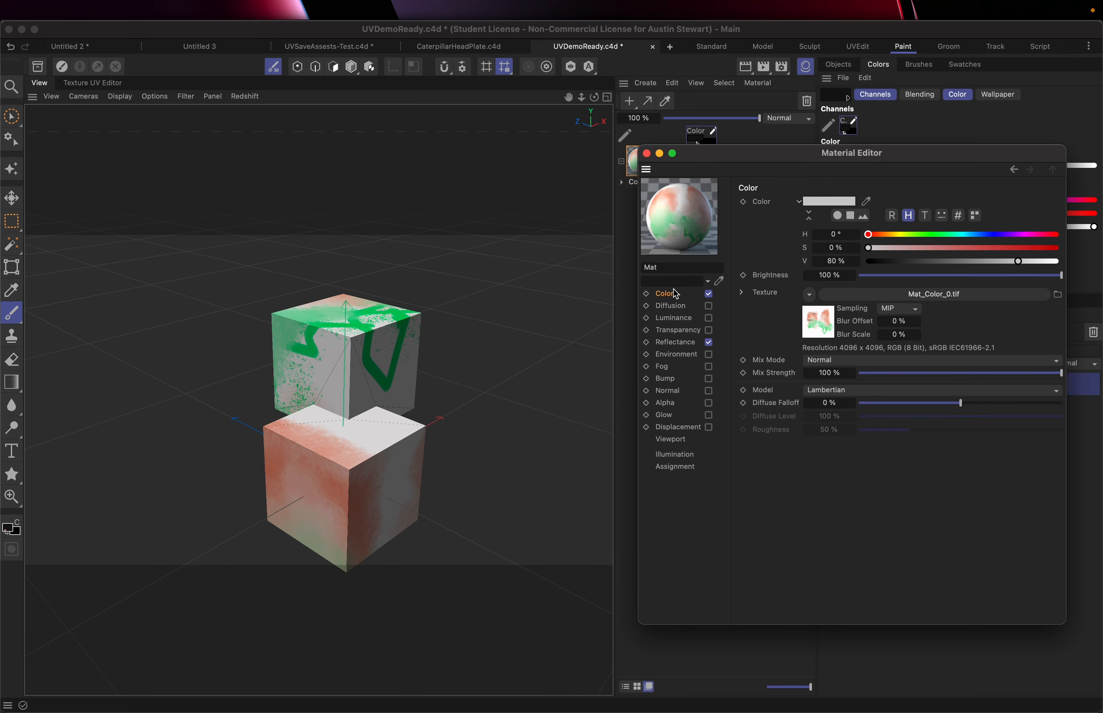
# Zoom and orbit the viewport to inspect the repainted texture on the cubes
pyautogui.scroll(5, 330, 364)
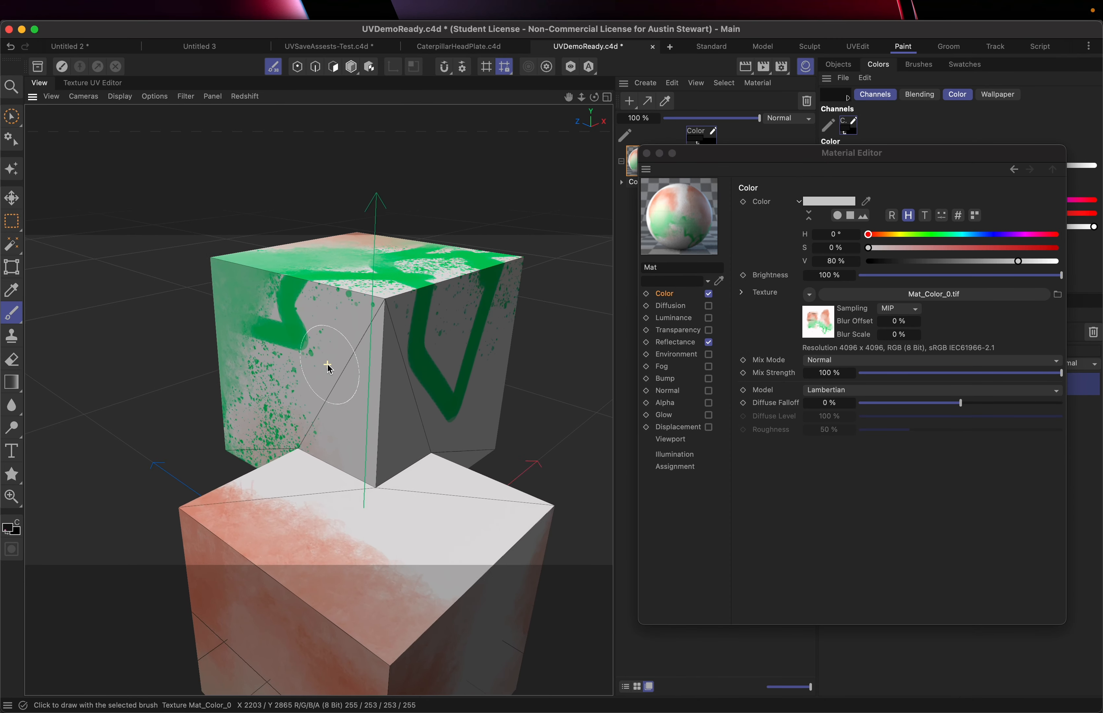
pyautogui.scroll(-3, 329, 367)
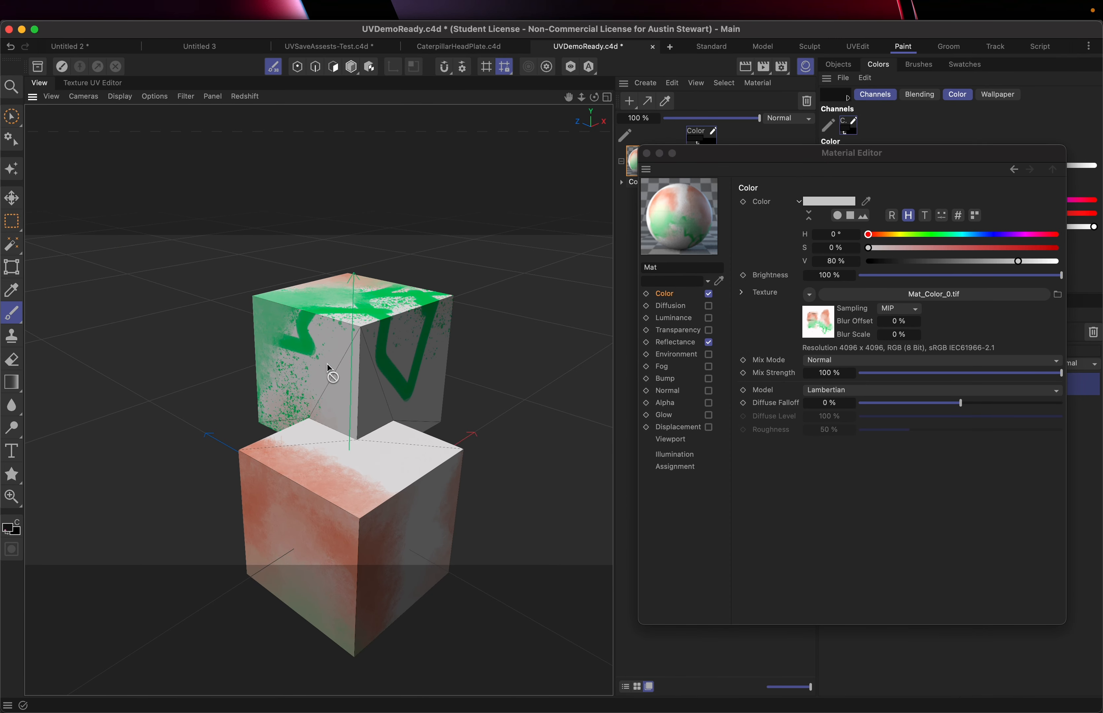
pyautogui.moveTo(330, 369)
pyautogui.keyDown('alt'); pyautogui.mouseDown()
pyautogui.moveTo(423, 327)
pyautogui.moveTo(503, 273)
pyautogui.moveTo(590, 366)
pyautogui.moveTo(475, 437)
pyautogui.moveTo(307, 344)
pyautogui.moveTo(180, 231)
pyautogui.moveTo(167, 197)
pyautogui.moveTo(188, 169)
pyautogui.moveTo(204, 268)
pyautogui.moveTo(263, 308)
pyautogui.mouseUp(); pyautogui.keyUp('alt')
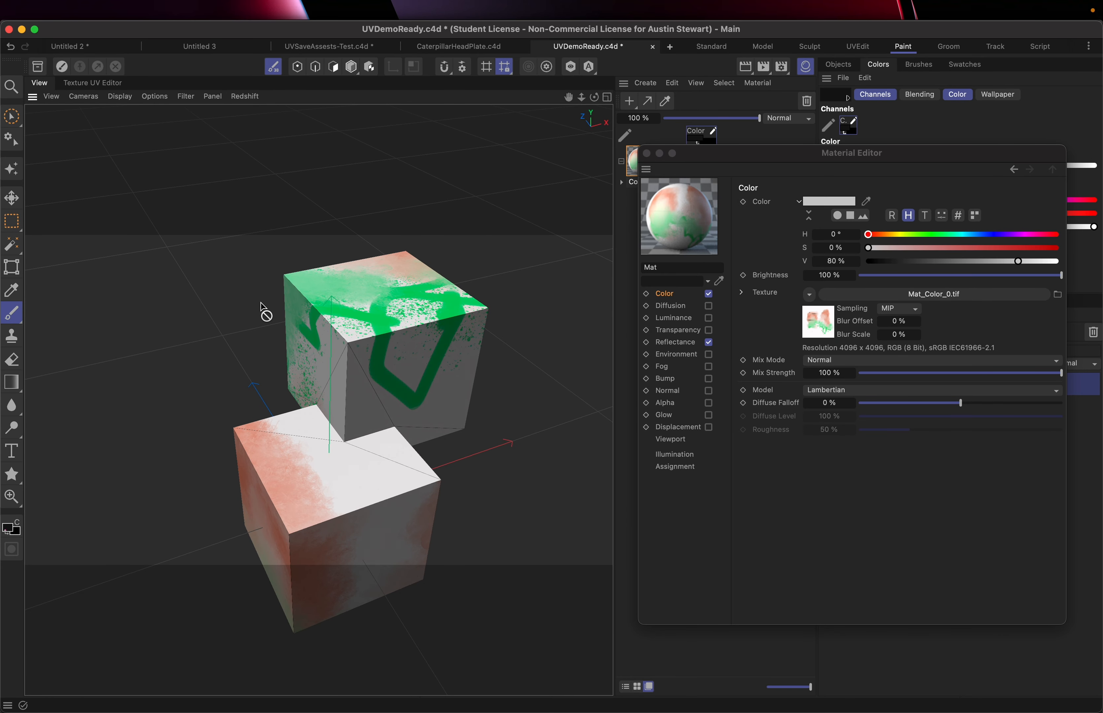
# Switch to Photoshop
pyautogui.press('super+Tab')
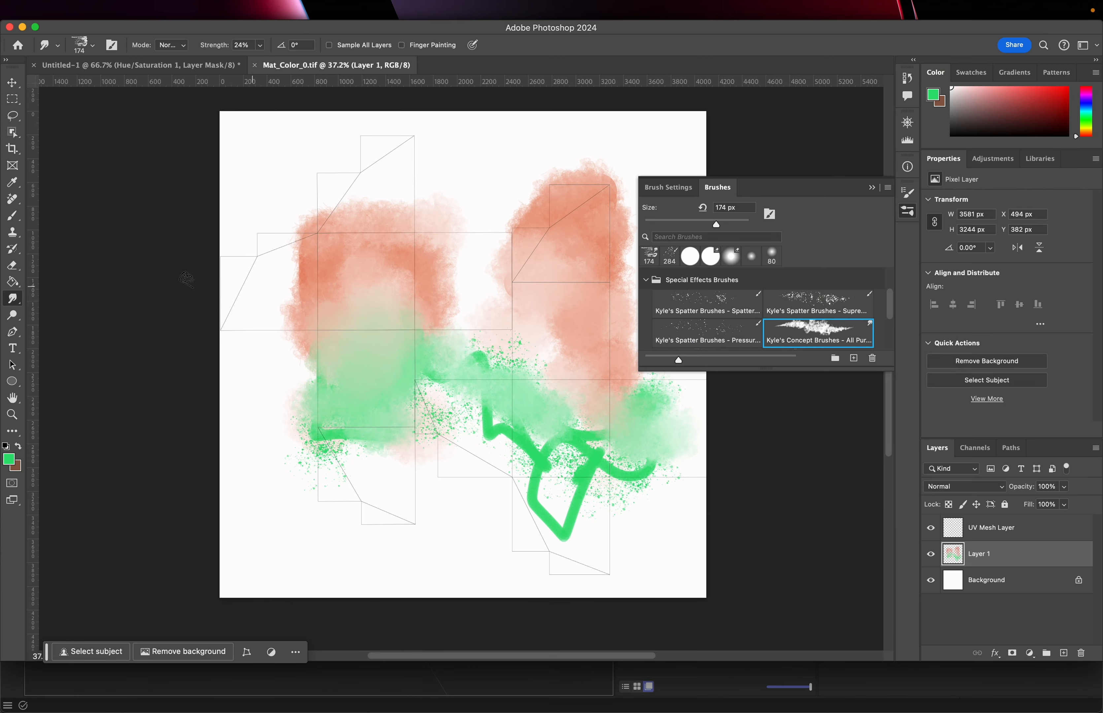
pyautogui.click(11, 461)
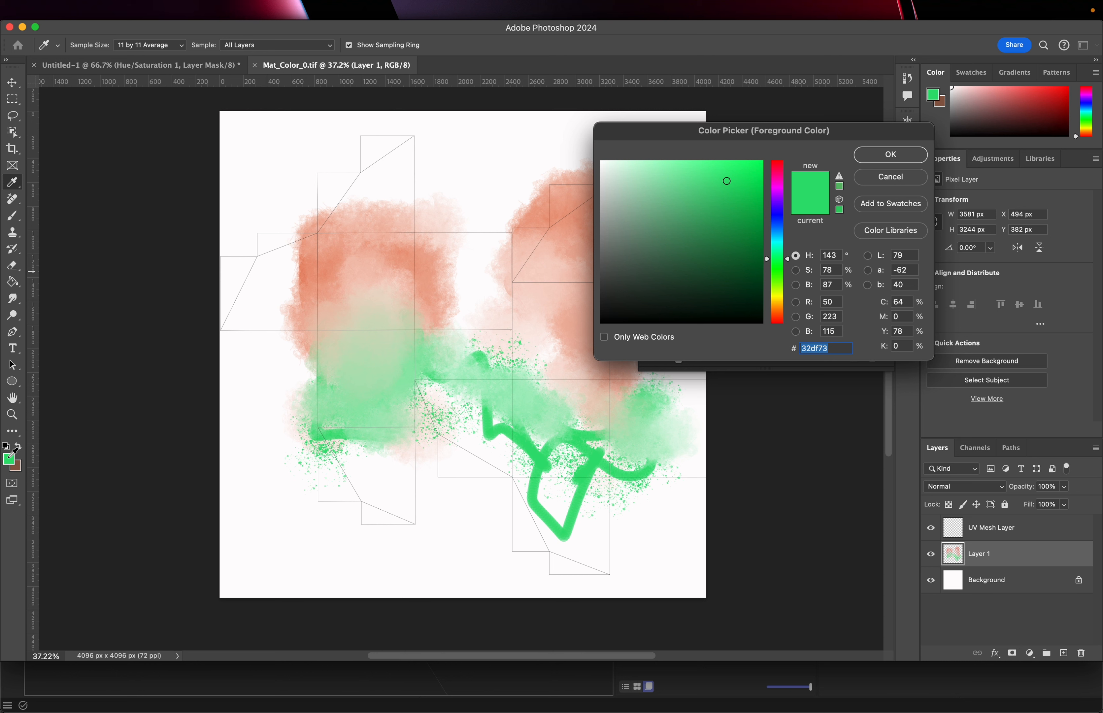
pyautogui.write('x')
pyautogui.press('Return')
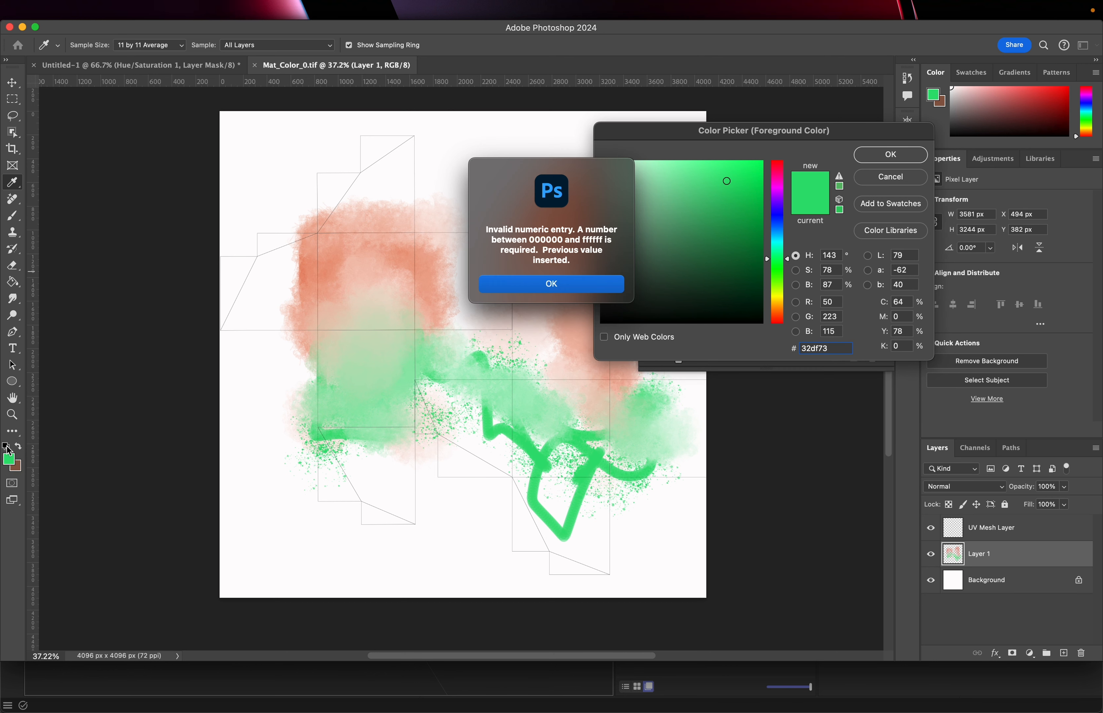
pyautogui.click(503, 285)
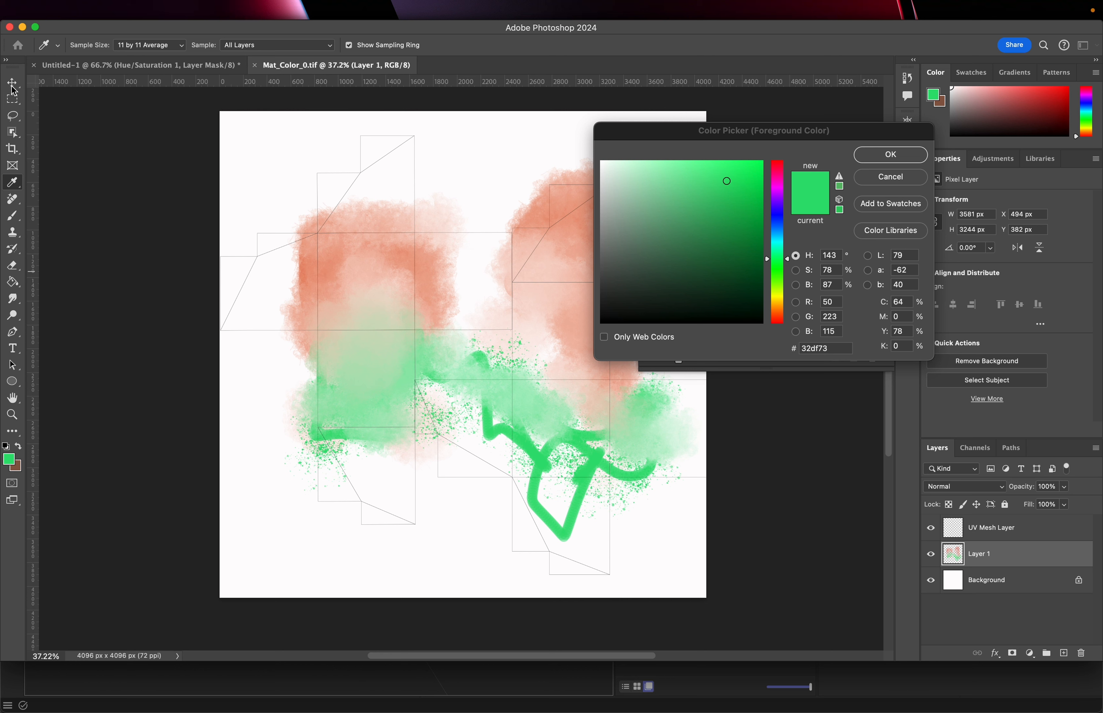
pyautogui.click(891, 177)
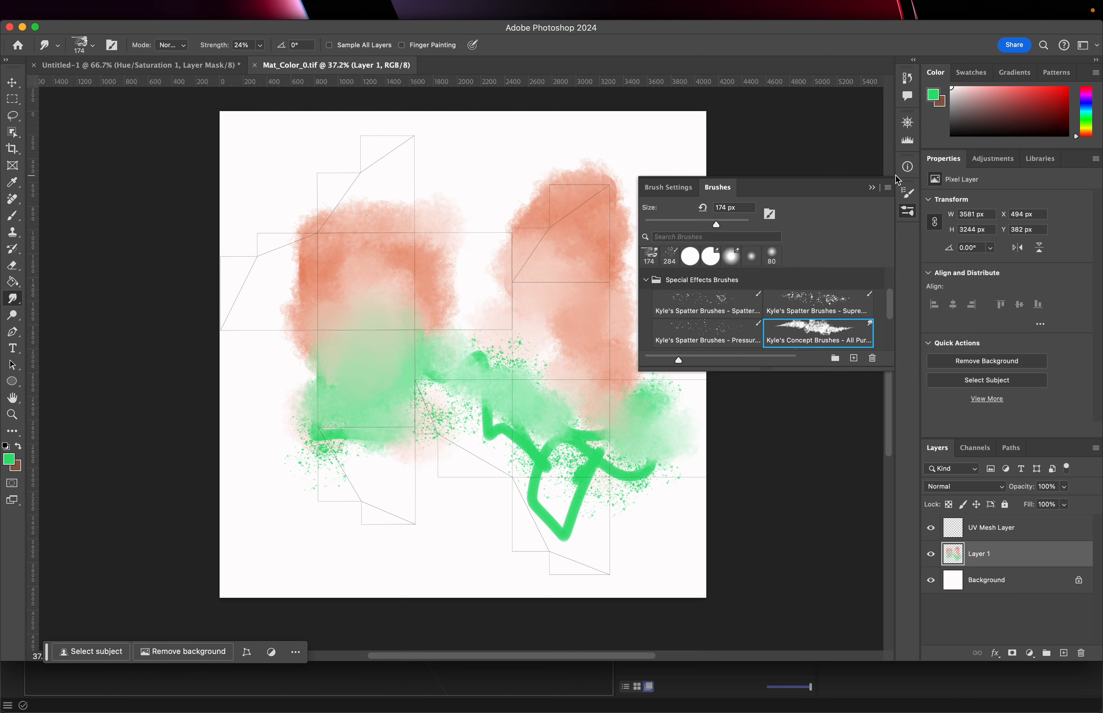
# Set the foreground color to blue, #325fdf
pyautogui.click(11, 460)
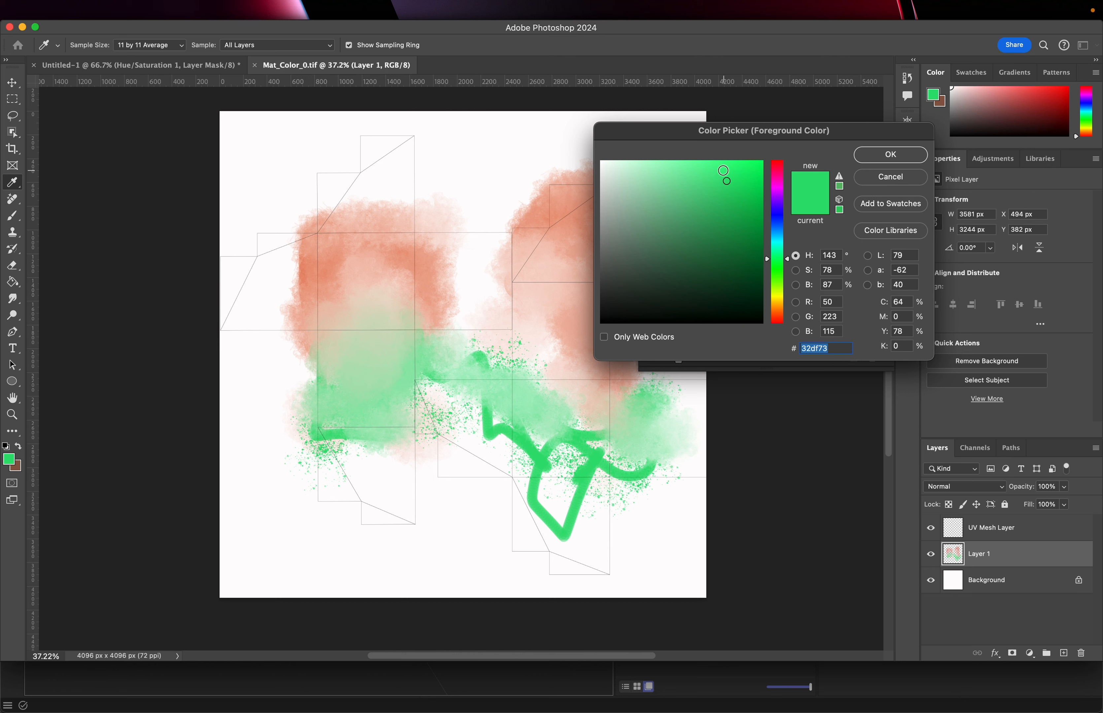
pyautogui.click(780, 223)
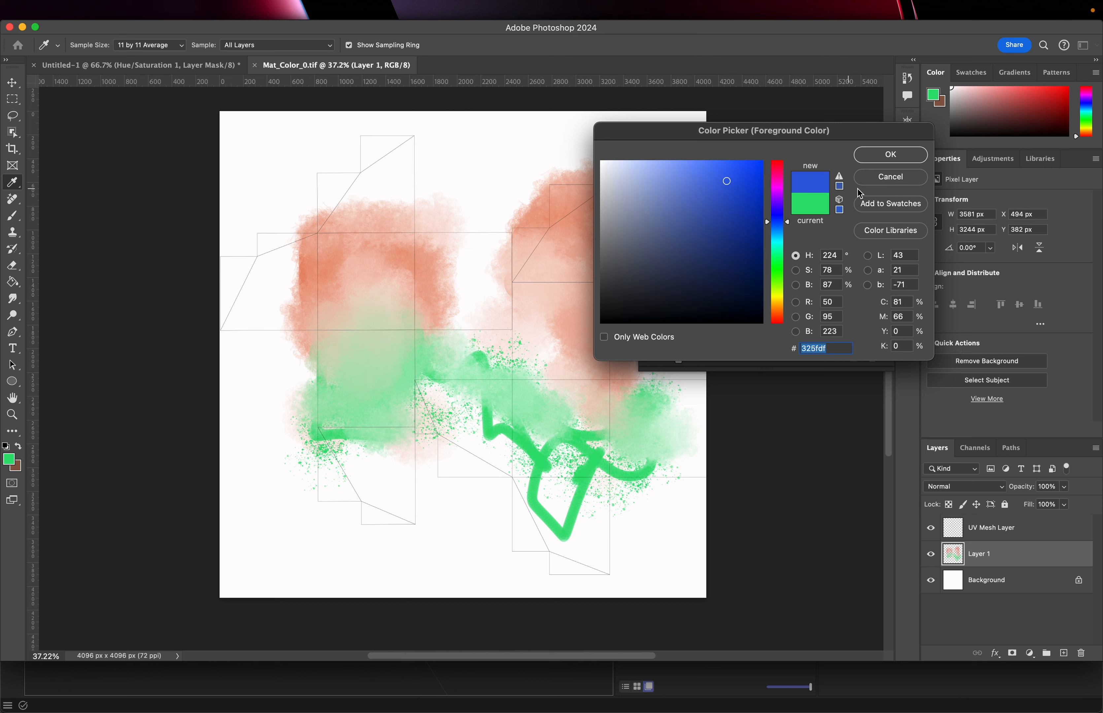
pyautogui.click(890, 155)
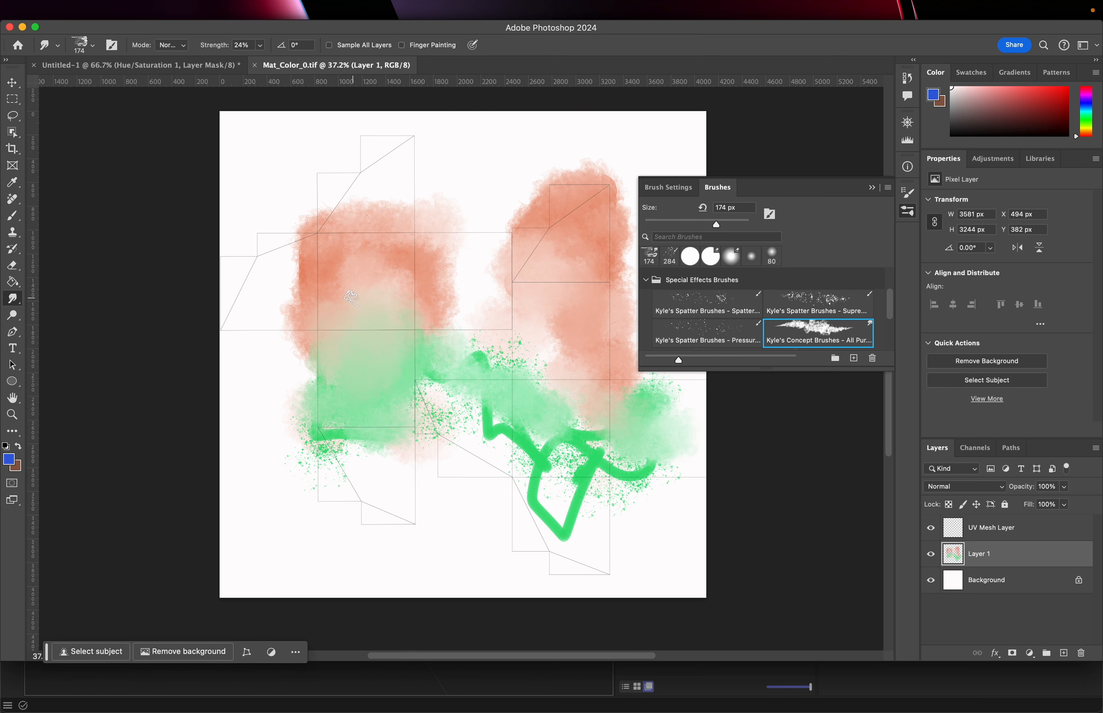
# Paint a squiggly stroke with the Mixer Brush Tool on the upper-left orange island
pyautogui.moveTo(352, 296); pyautogui.dragTo(367, 306)
pyautogui.moveTo(12, 217); pyautogui.dragTo(104, 248)
pyautogui.moveTo(354, 254)
pyautogui.mouseDown()
pyautogui.moveTo(343, 271)
pyautogui.moveTo(362, 263)
pyautogui.moveTo(382, 288)
pyautogui.moveTo(339, 305)
pyautogui.mouseUp()
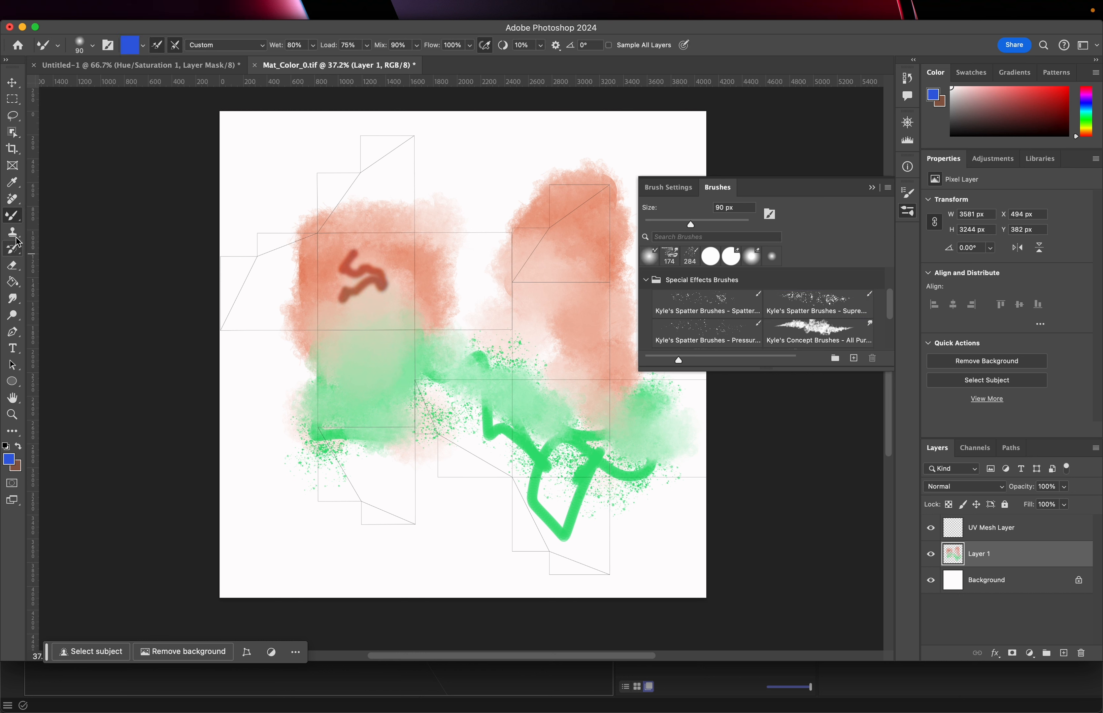
# Switch to the Brush Tool and spray blue 284 px spatter over the upper-left and central islands
pyautogui.moveTo(13, 217); pyautogui.dragTo(13, 218)
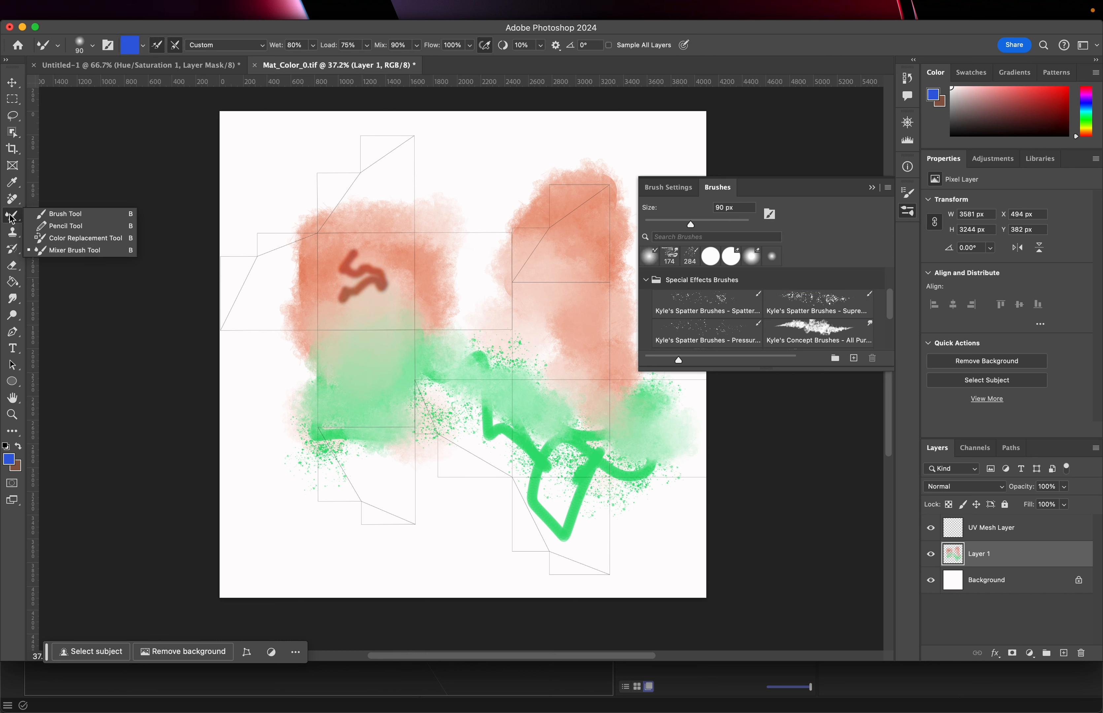
pyautogui.click(68, 213)
pyautogui.moveTo(359, 280)
pyautogui.mouseDown()
pyautogui.moveTo(357, 291)
pyautogui.moveTo(298, 253)
pyautogui.moveTo(384, 296)
pyautogui.moveTo(420, 269)
pyautogui.moveTo(381, 202)
pyautogui.moveTo(264, 297)
pyautogui.mouseUp()
pyautogui.moveTo(580, 299)
pyautogui.mouseDown()
pyautogui.moveTo(537, 413)
pyautogui.moveTo(578, 387)
pyautogui.moveTo(558, 397)
pyautogui.mouseUp()
# Save the texture and switch back to Cinema 4D
pyautogui.press('super+s')
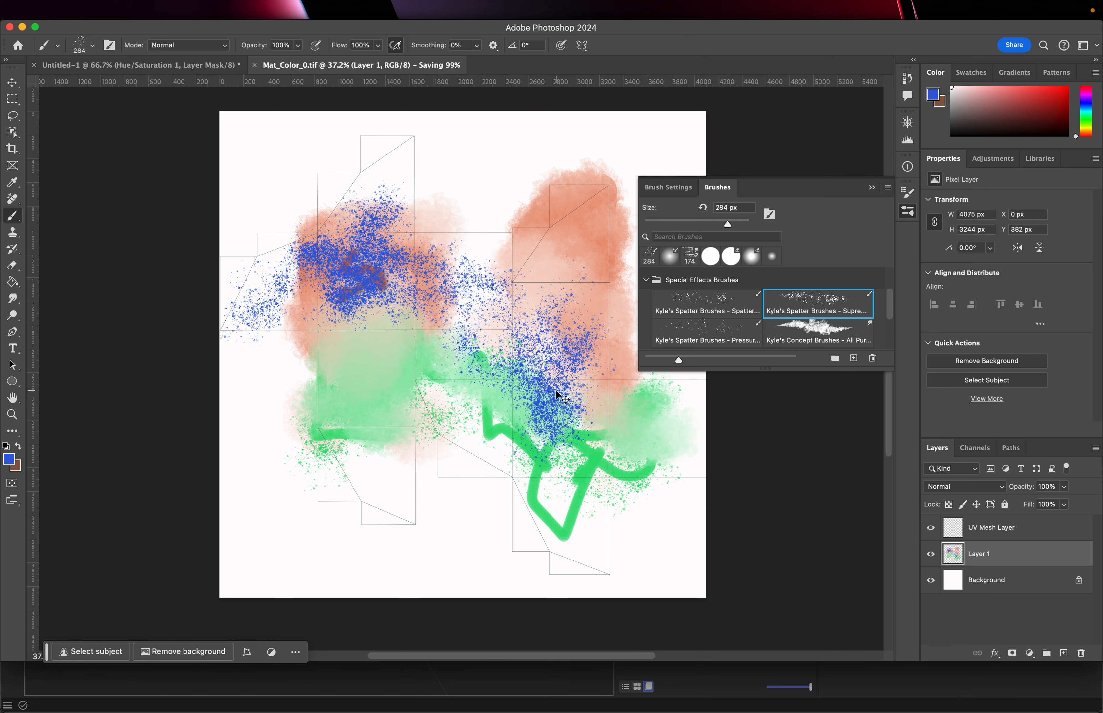
pyautogui.press('super+Tab')
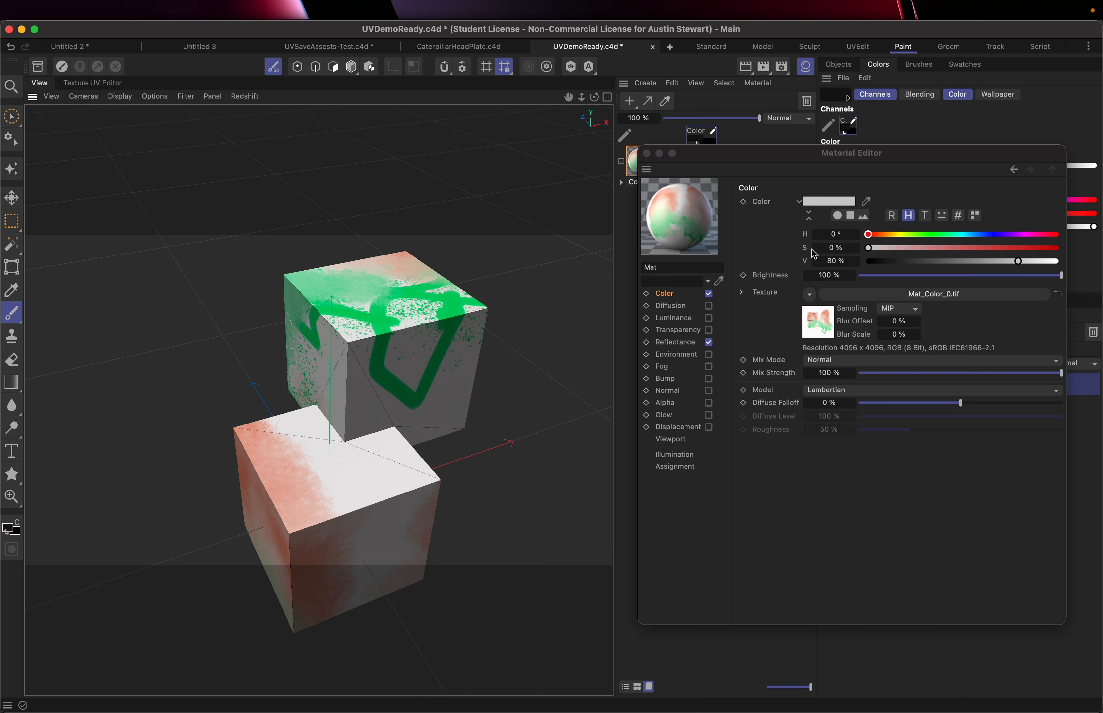
# Reload the Mat_Color_0.tif image in the material's color texture
pyautogui.click(808, 295)
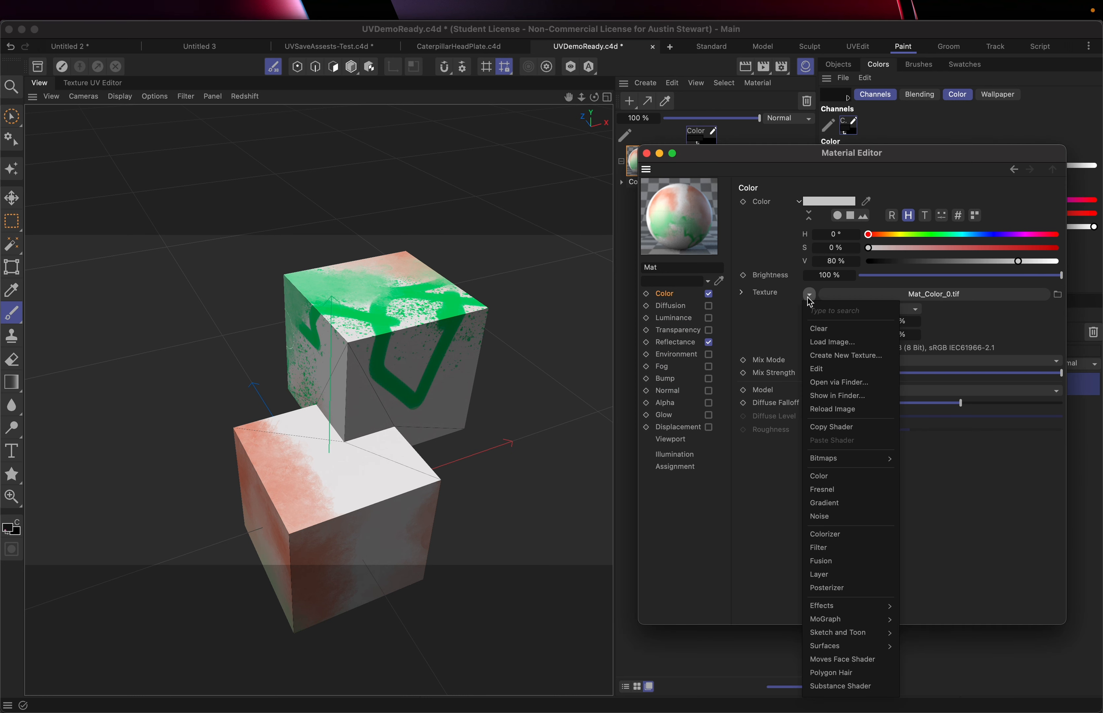
pyautogui.click(840, 410)
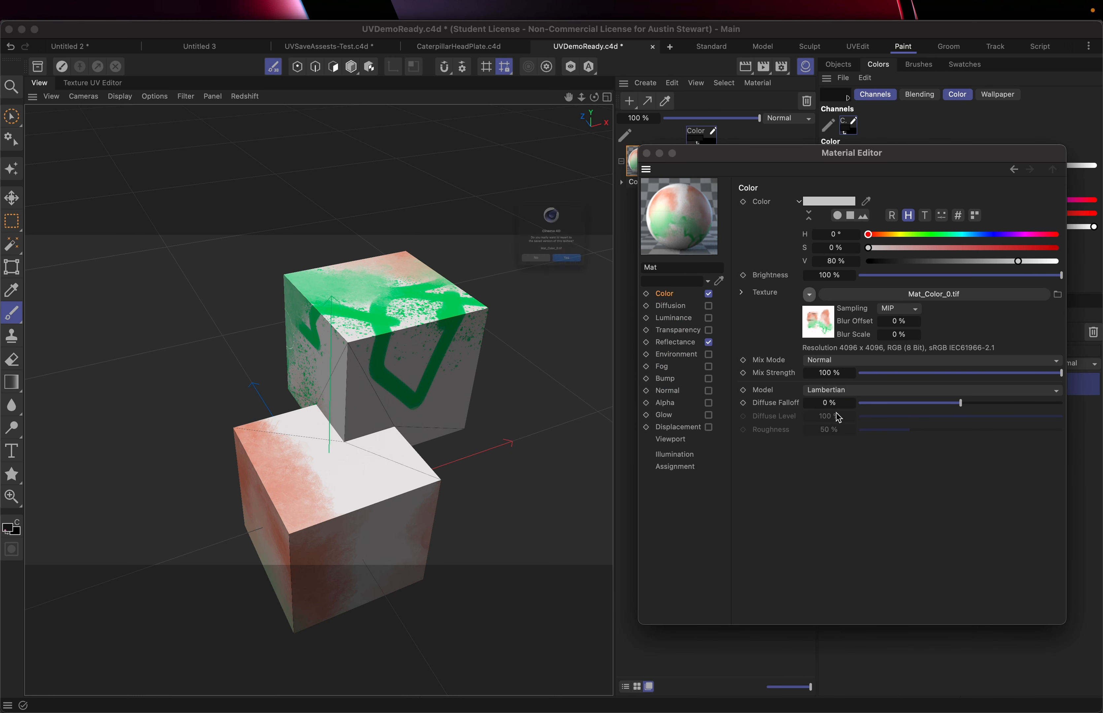
pyautogui.press('Return')
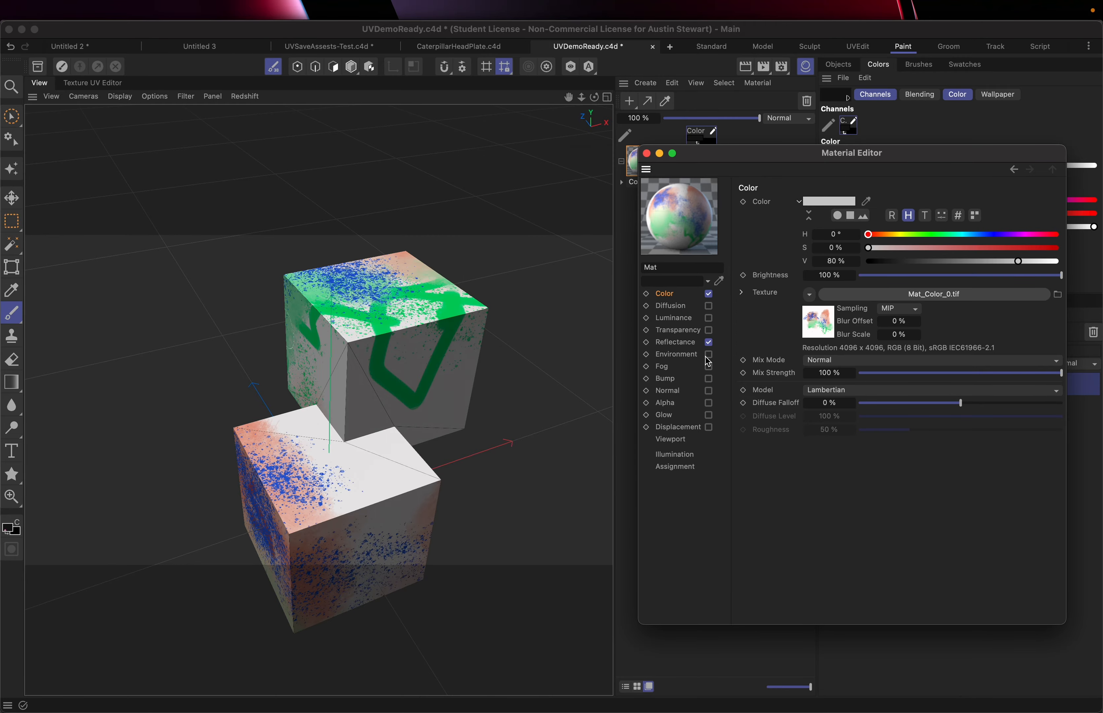
# Save the Cinema 4D scene
pyautogui.keyDown('alt'); pyautogui.moveTo(341, 438); pyautogui.dragTo(365, 326); pyautogui.keyUp('alt')
pyautogui.press('super+s')
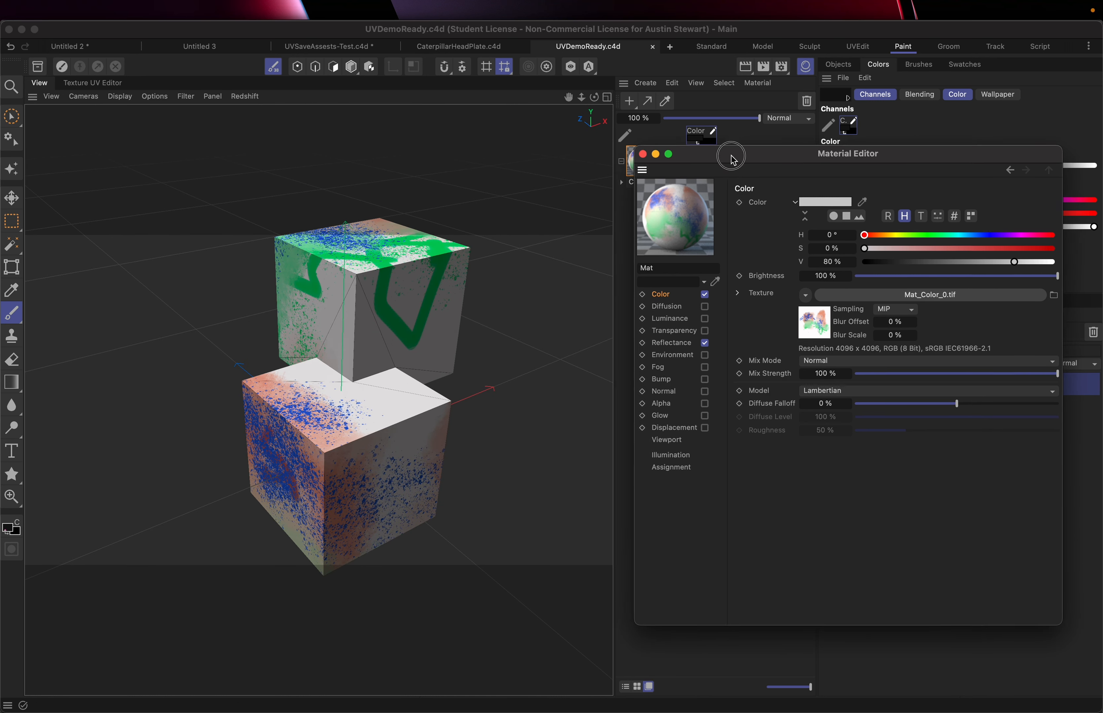
# Close the Material Editor
pyautogui.moveTo(741, 148); pyautogui.dragTo(657, 226)
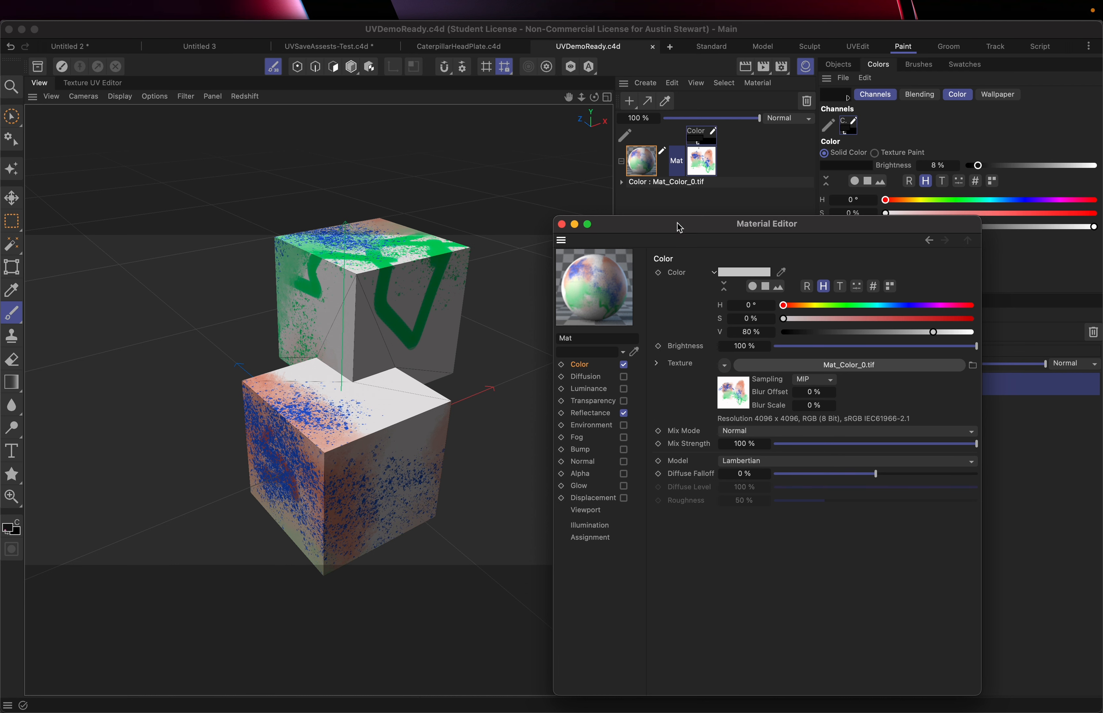
pyautogui.moveTo(679, 227); pyautogui.dragTo(861, 222)
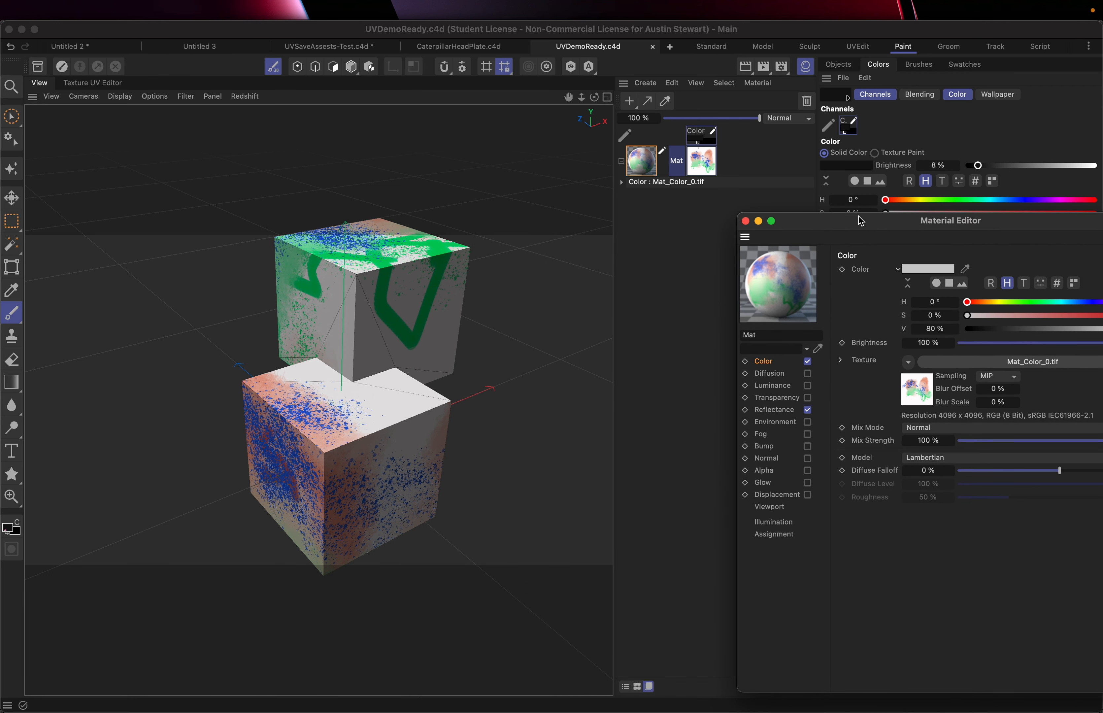
pyautogui.click(745, 222)
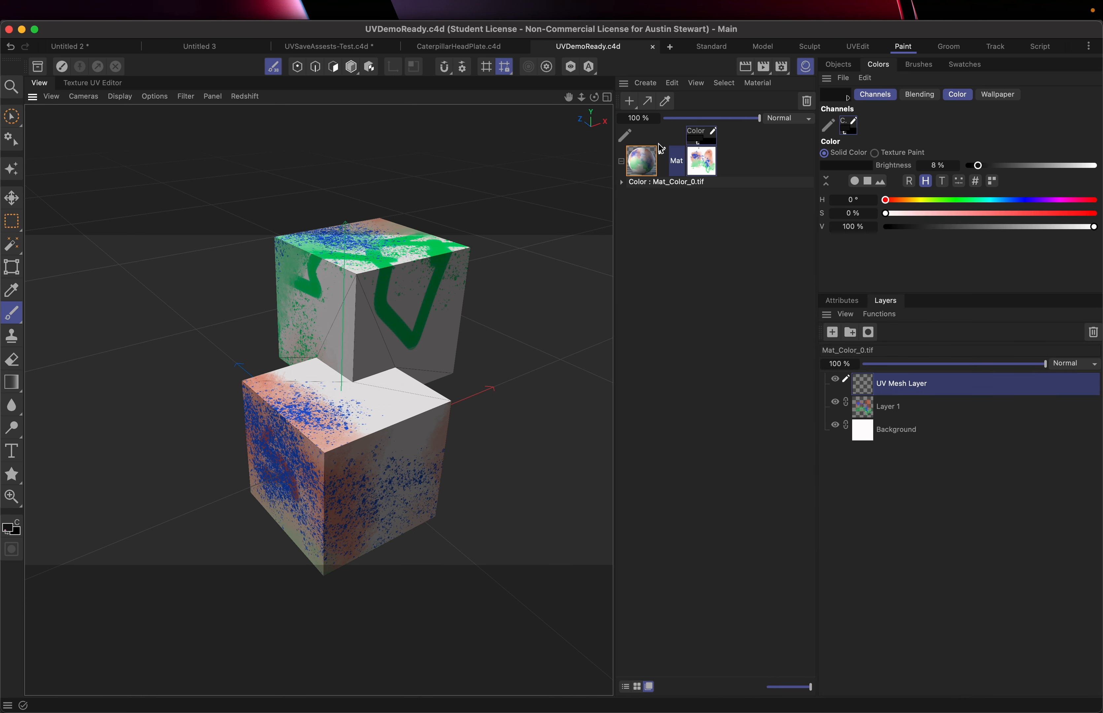
# Create a new material and open it in the Node Editor
pyautogui.click(629, 102)
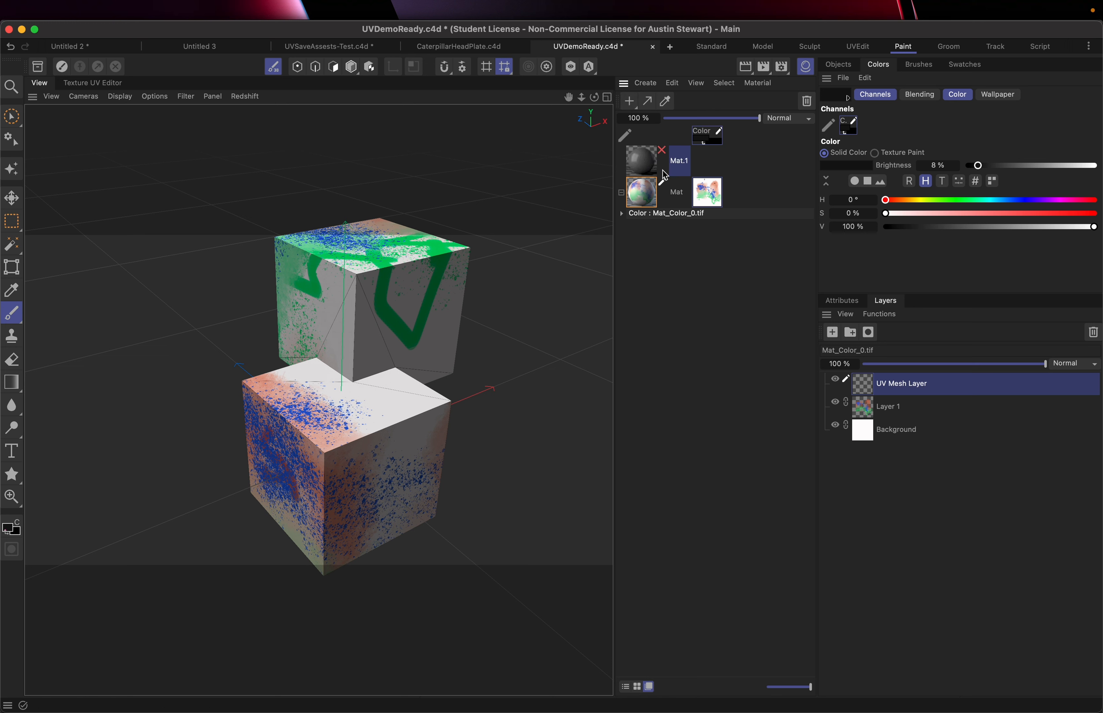
pyautogui.doubleClick(645, 165)
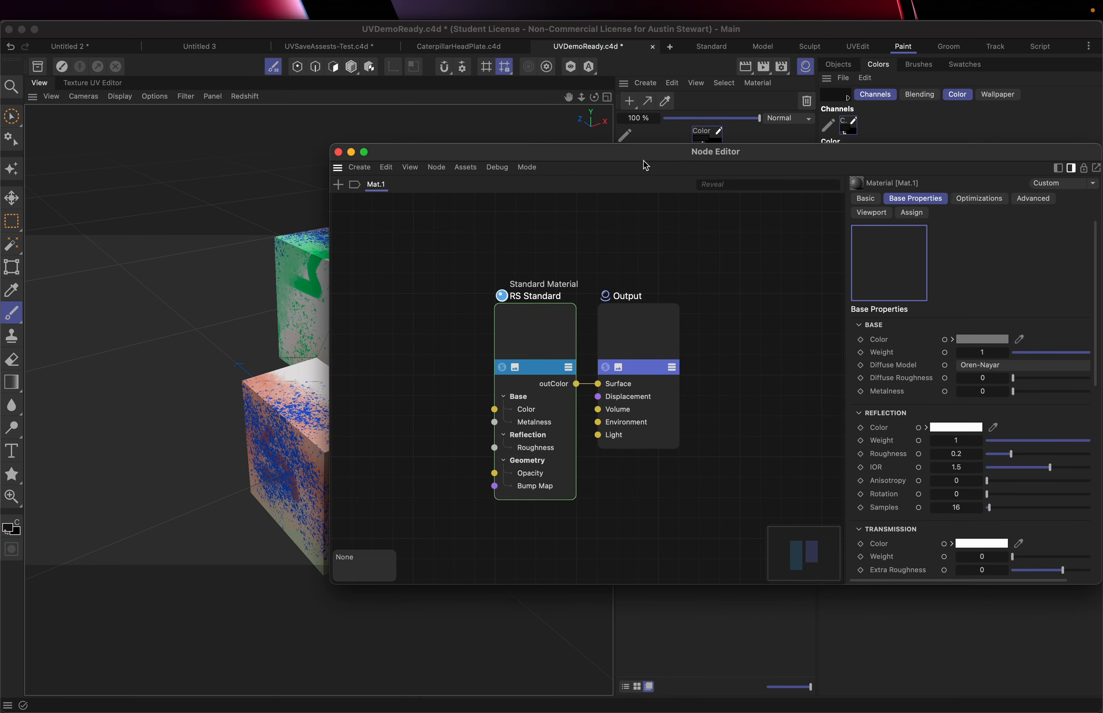
# Add a Texture node and connect its outColor to the RS Standard material's base Color input
pyautogui.doubleClick(381, 325)
pyautogui.write('tex')
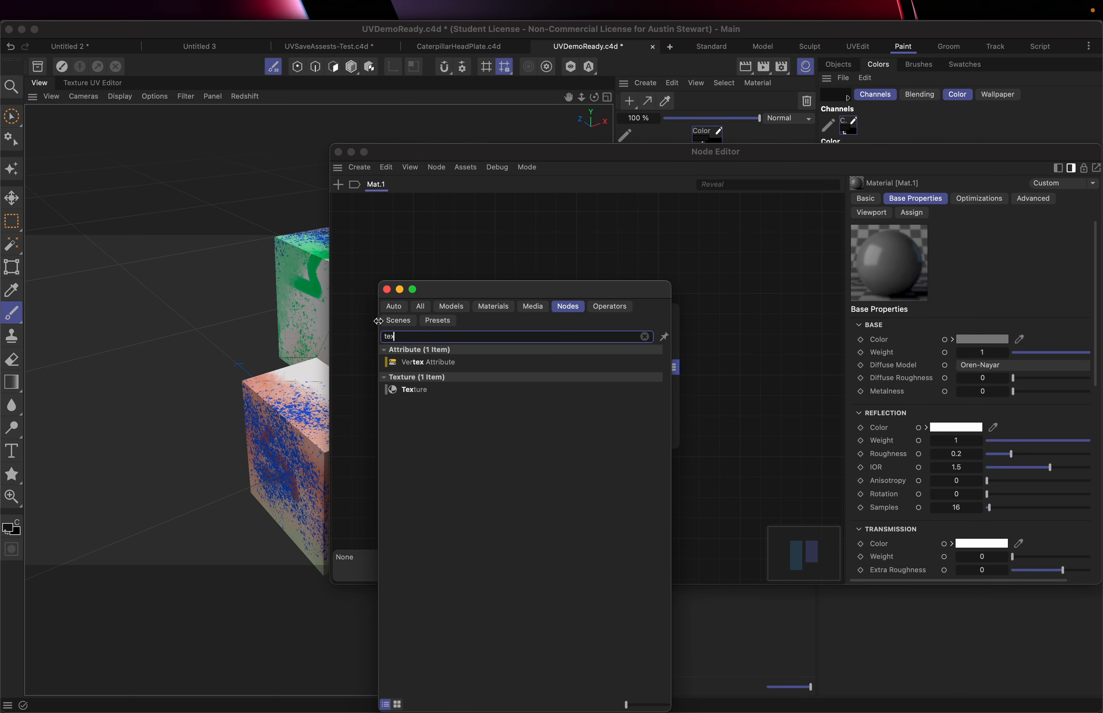
pyautogui.click(405, 392)
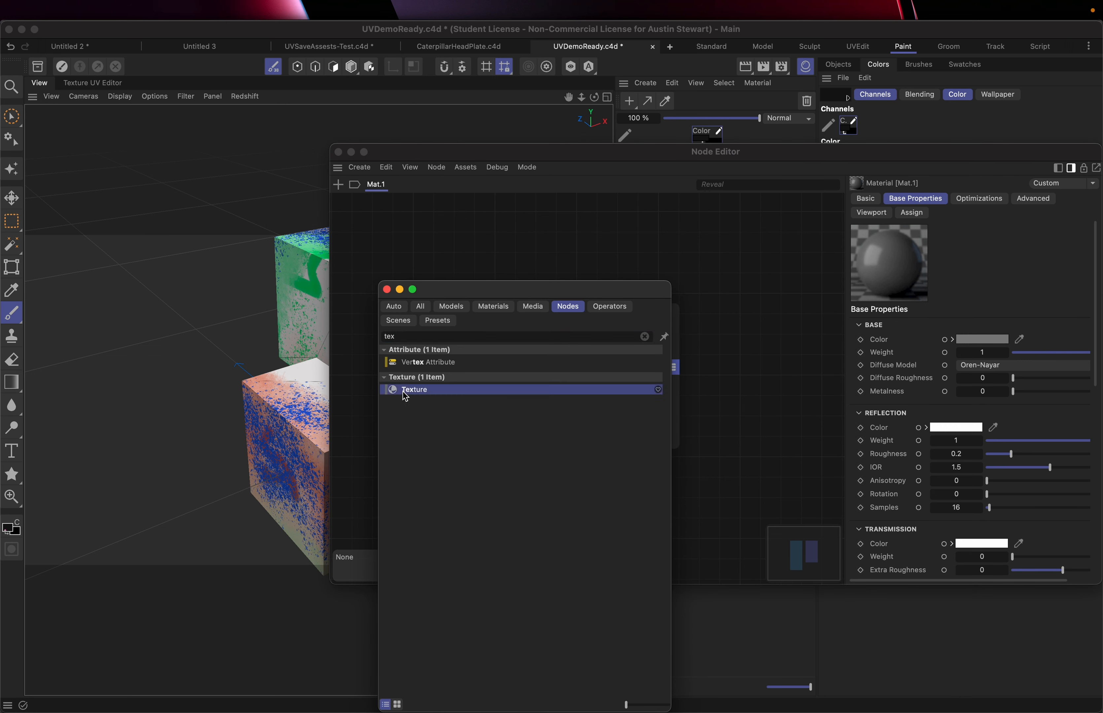
pyautogui.doubleClick(405, 394)
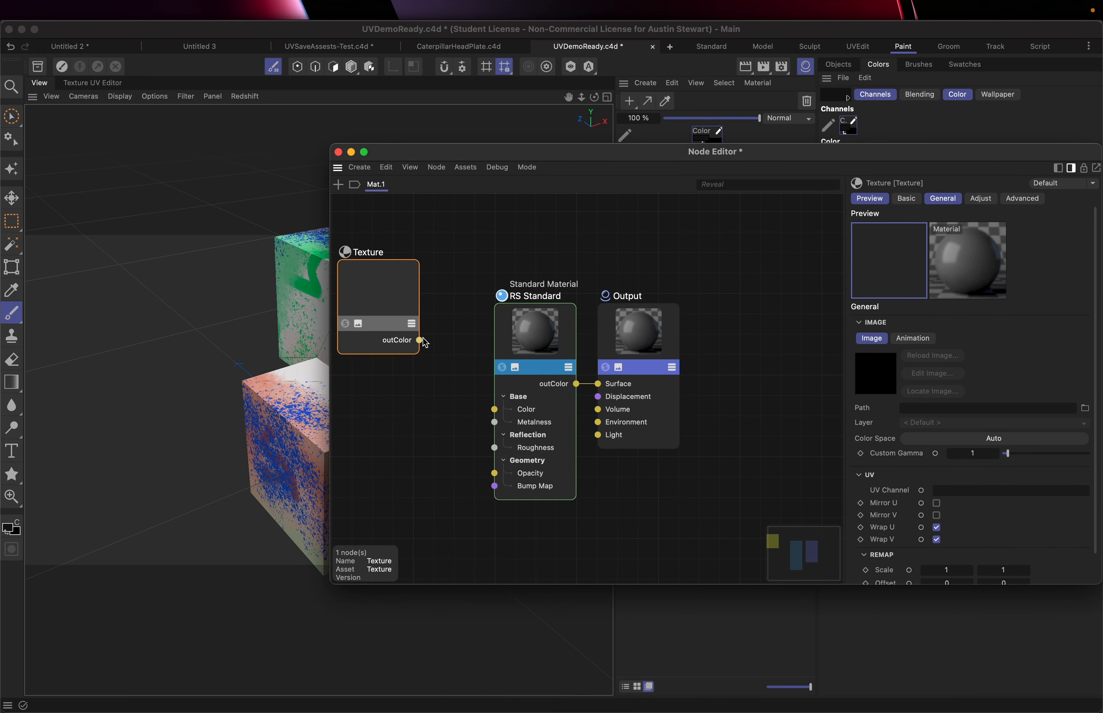
pyautogui.moveTo(420, 342); pyautogui.dragTo(494, 410)
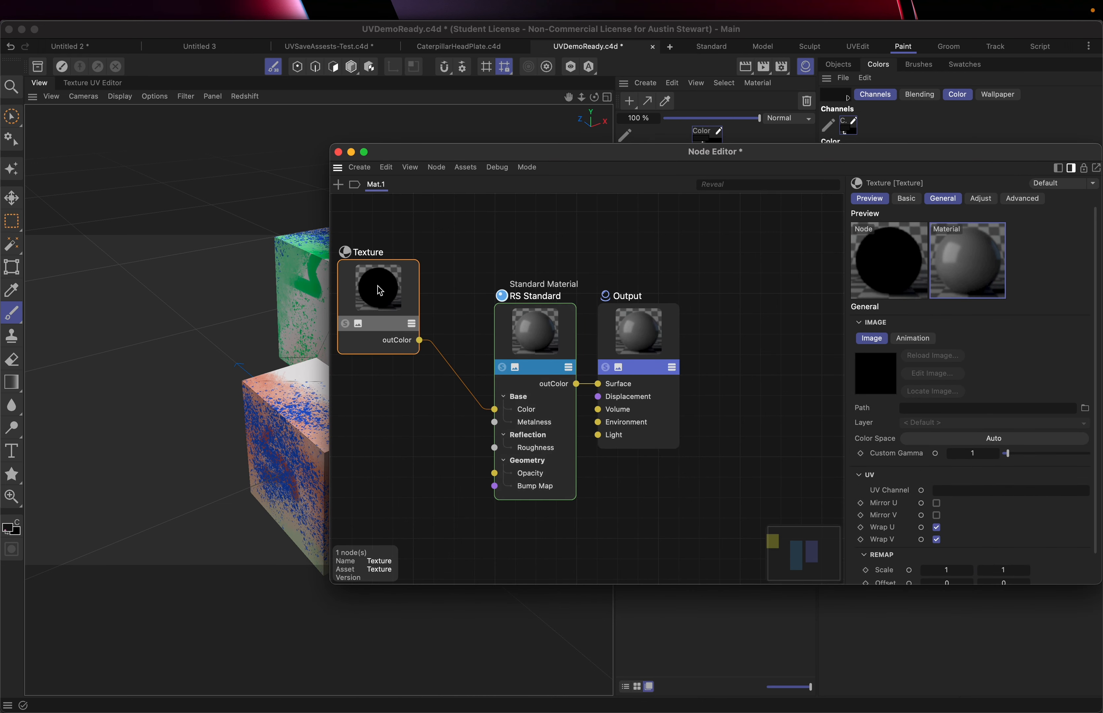
pyautogui.moveTo(383, 290); pyautogui.dragTo(412, 313)
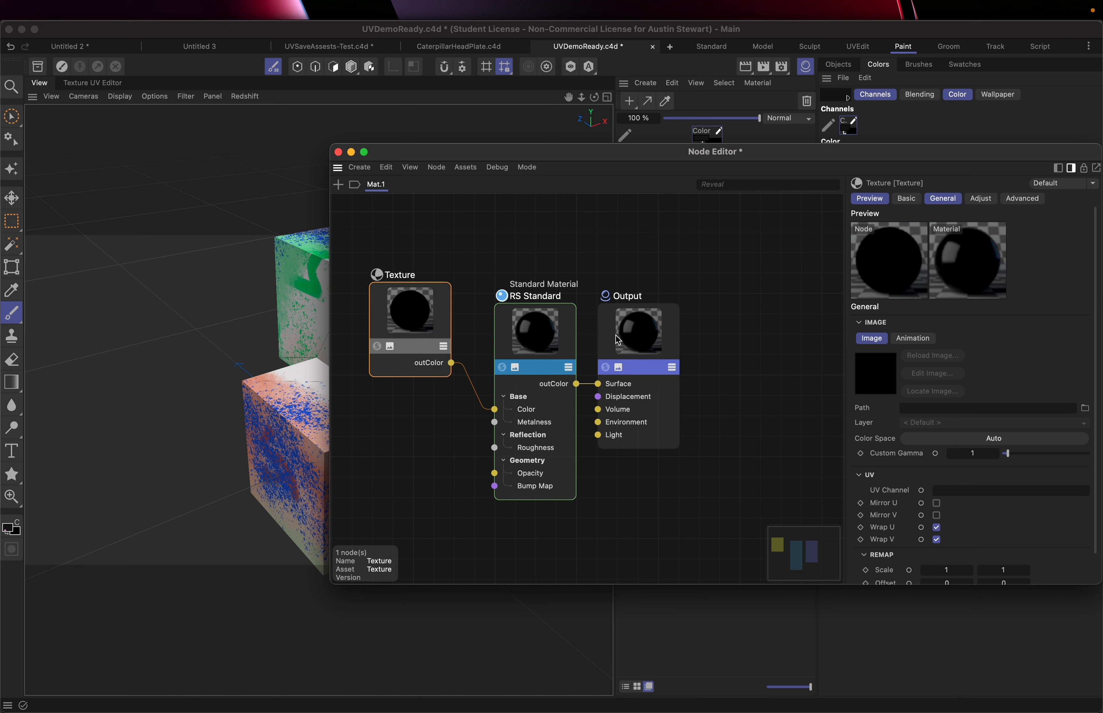
# Load Mat_Color_0.tif from the UVDemoReady tex folder into the Texture node's image path
pyautogui.click(1086, 409)
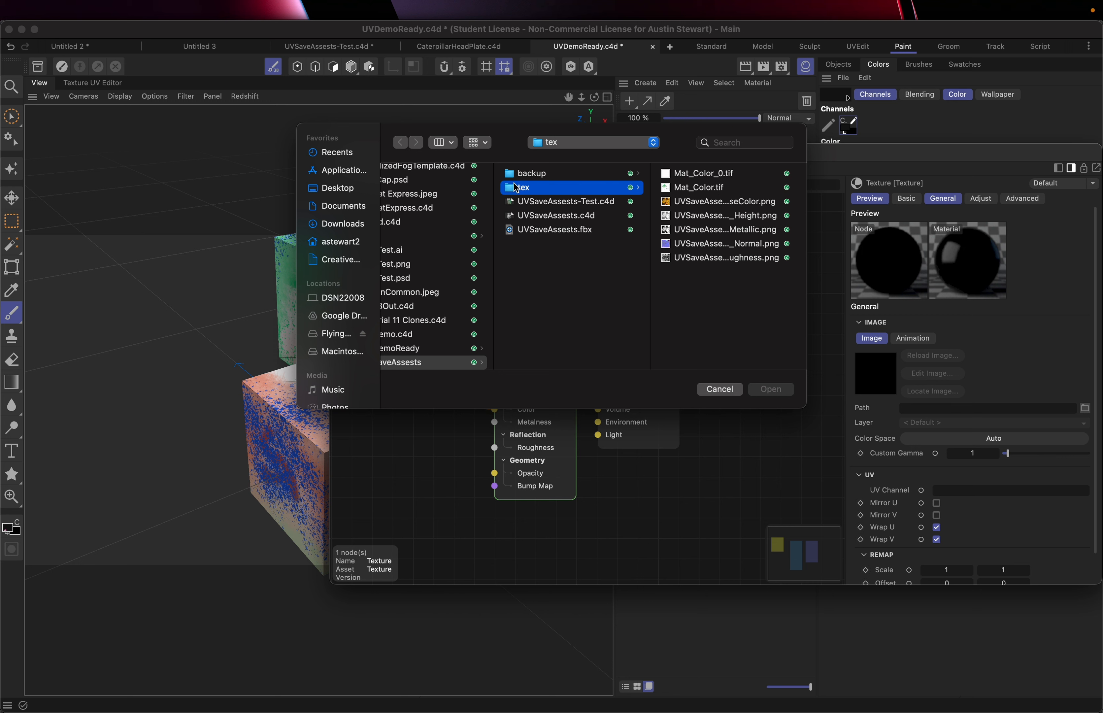
pyautogui.click(566, 142)
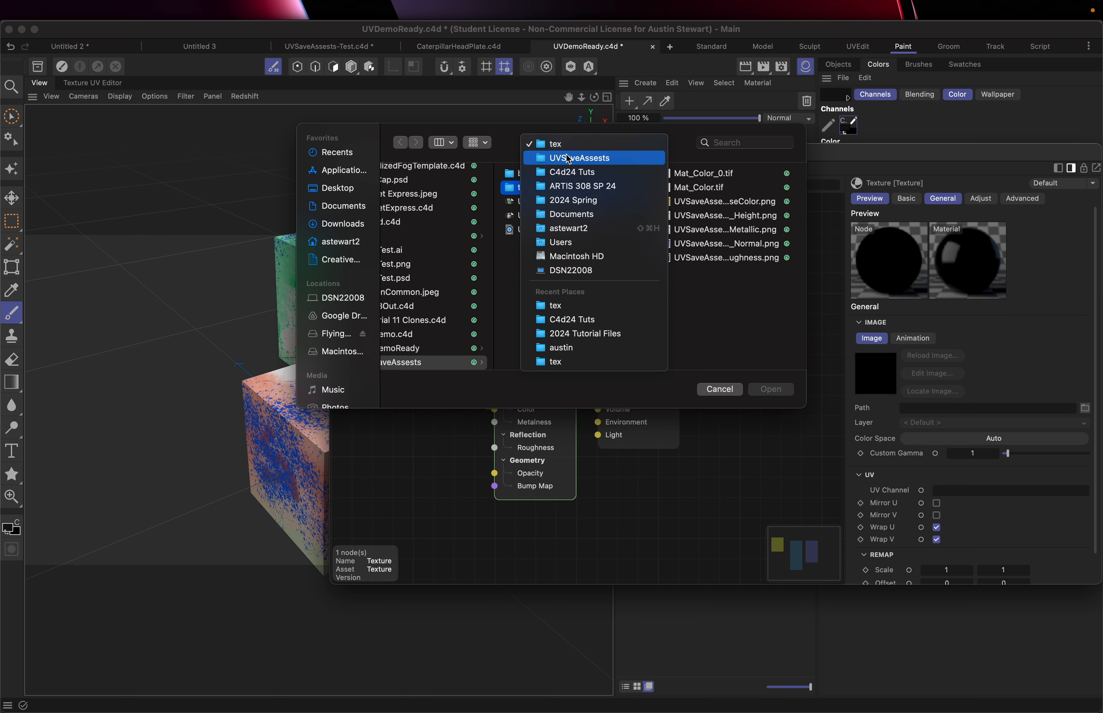
pyautogui.click(567, 172)
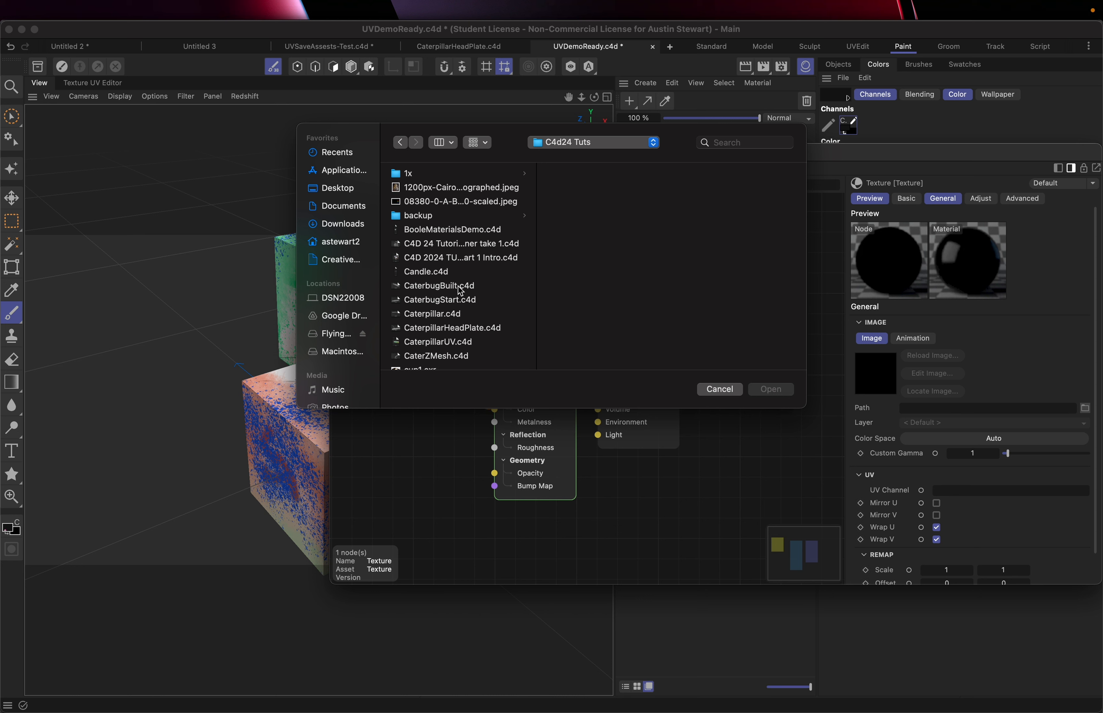
pyautogui.scroll(-10, 459, 291)
pyautogui.scroll(-10, 459, 292)
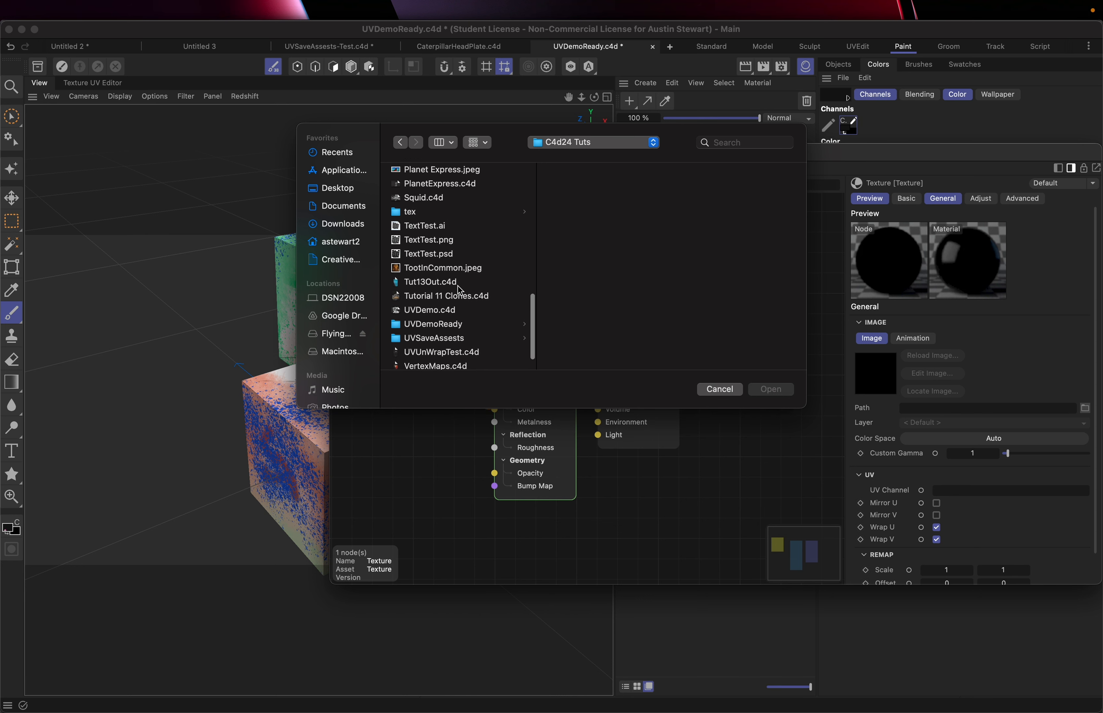
pyautogui.click(443, 324)
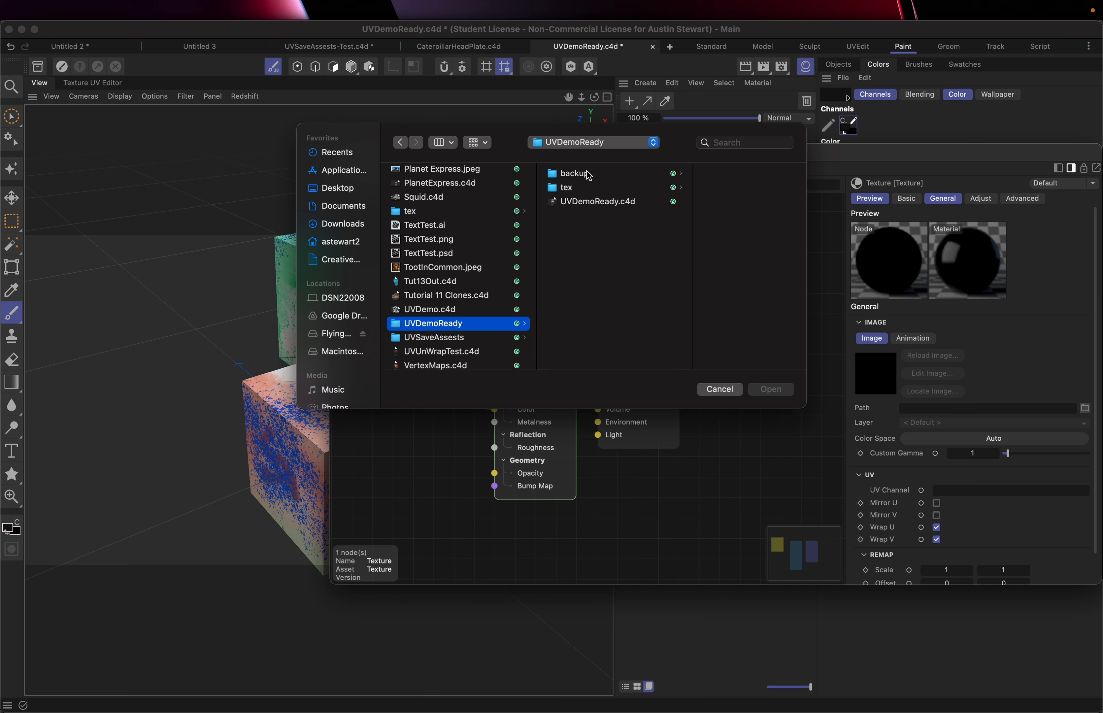
pyautogui.click(582, 188)
pyautogui.click(682, 176)
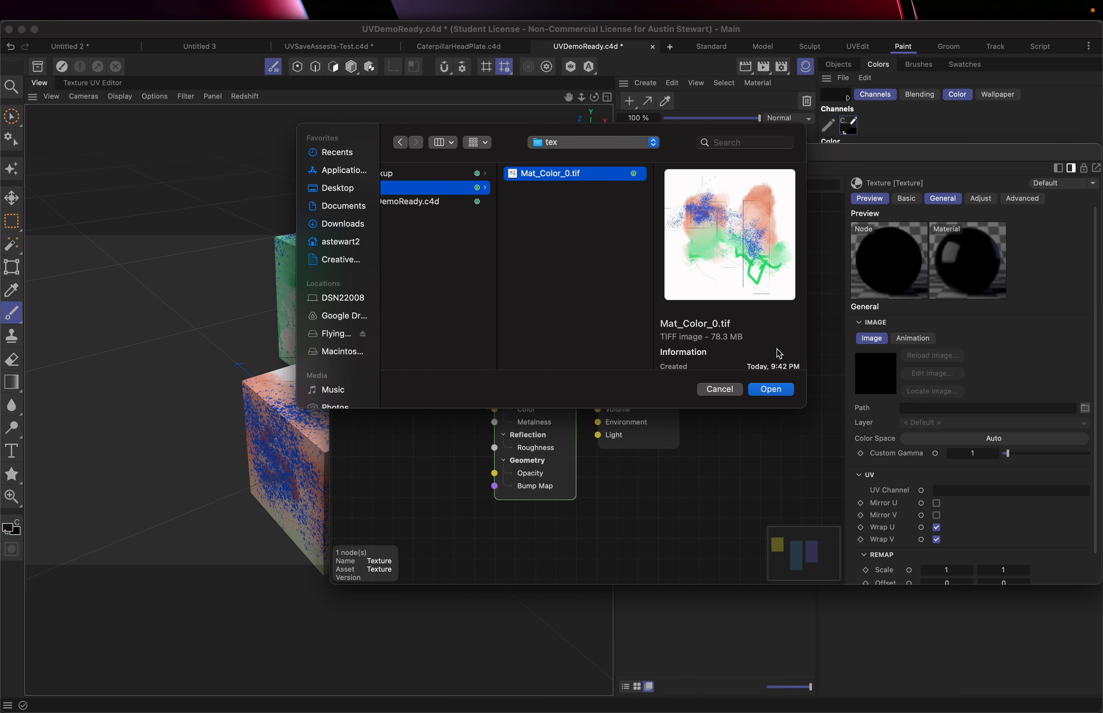
pyautogui.click(772, 390)
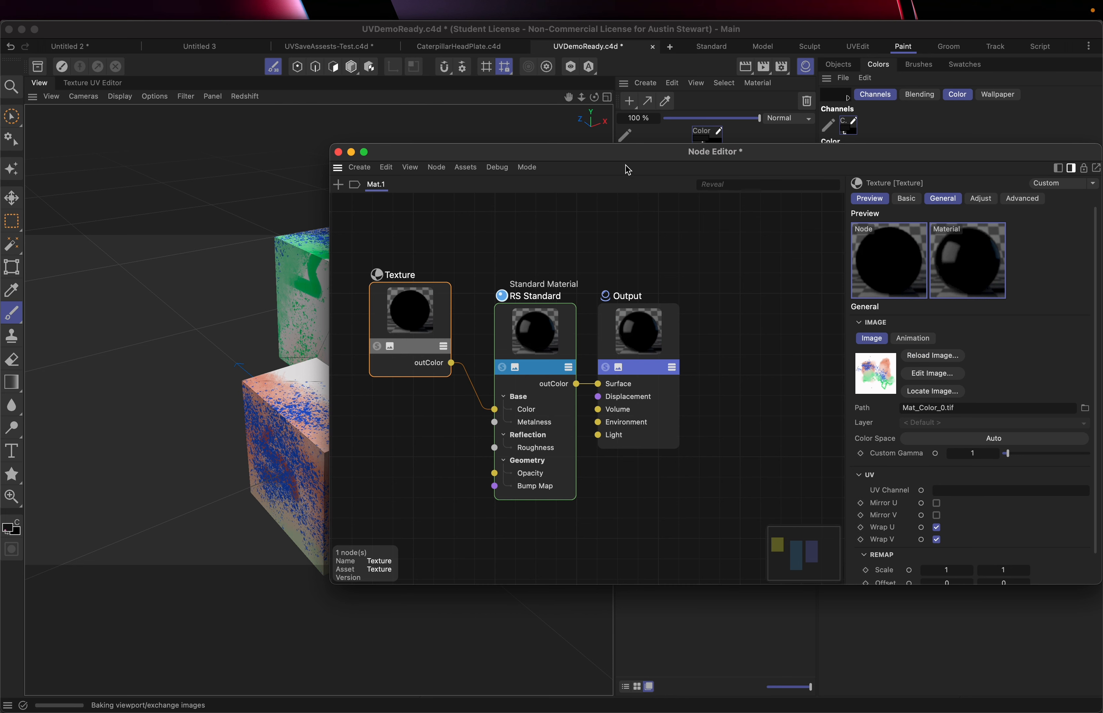
# Delete the old Mat material tag from Cube.1+Cube and apply the new Mat.1 material to the cubes
pyautogui.moveTo(632, 155); pyautogui.dragTo(855, 385)
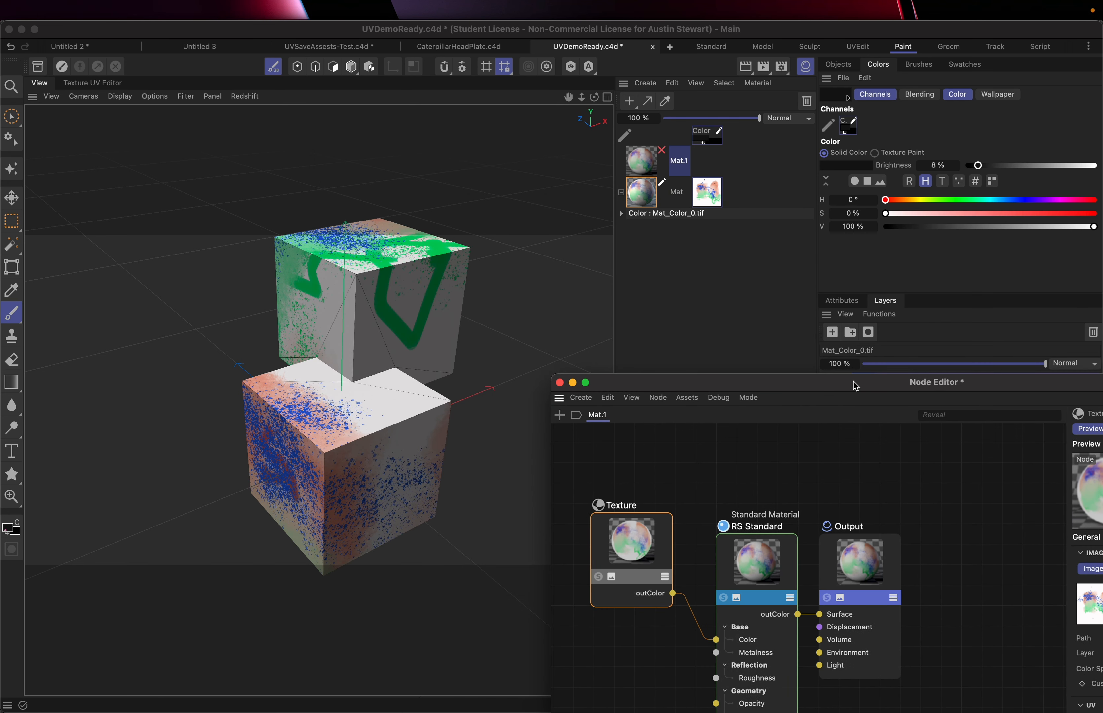
pyautogui.click(839, 64)
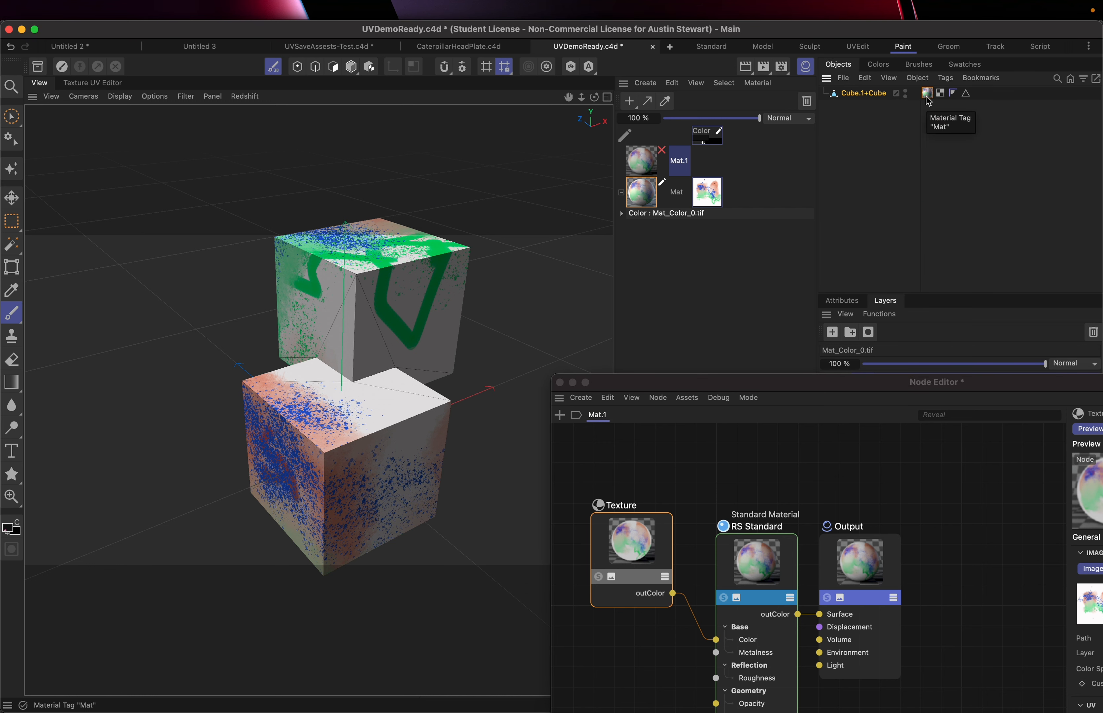
pyautogui.press('Delete')
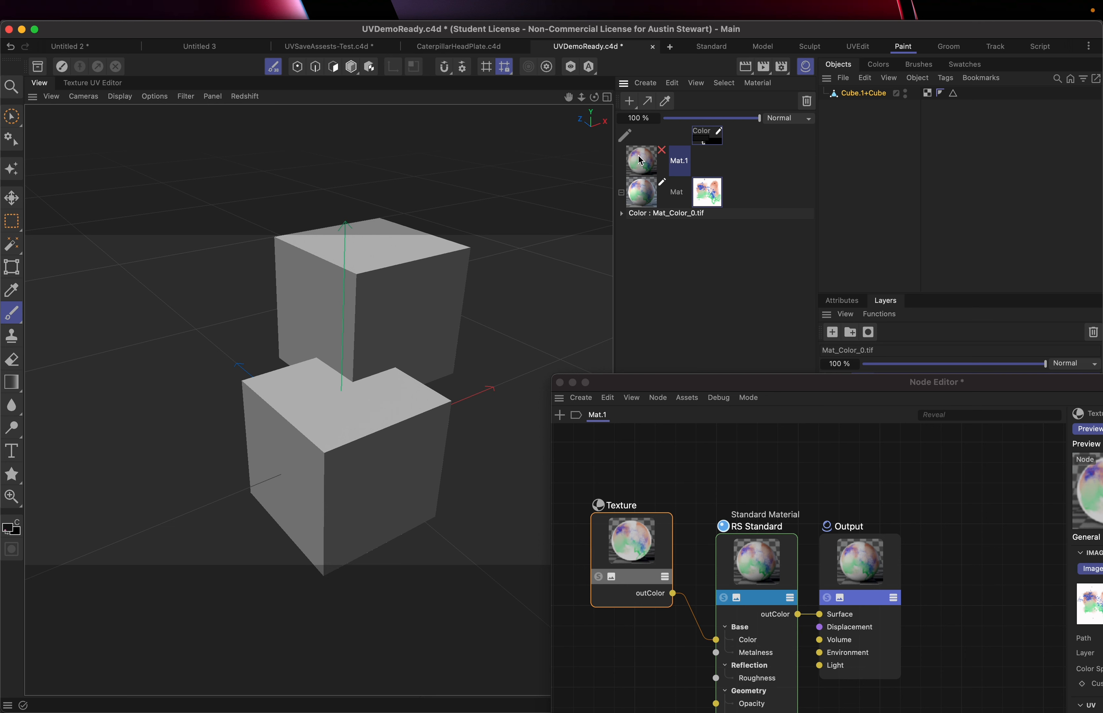
pyautogui.moveTo(641, 160); pyautogui.dragTo(377, 319)
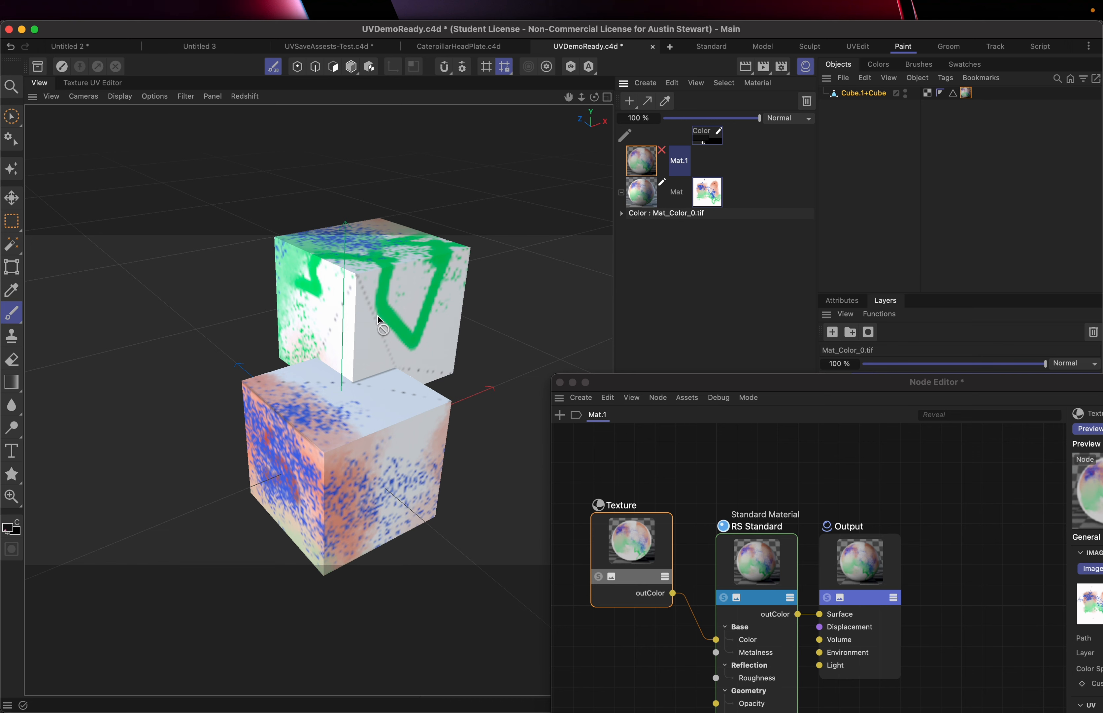
pyautogui.keyDown('alt'); pyautogui.moveTo(319, 322); pyautogui.dragTo(349, 300); pyautogui.keyUp('alt')
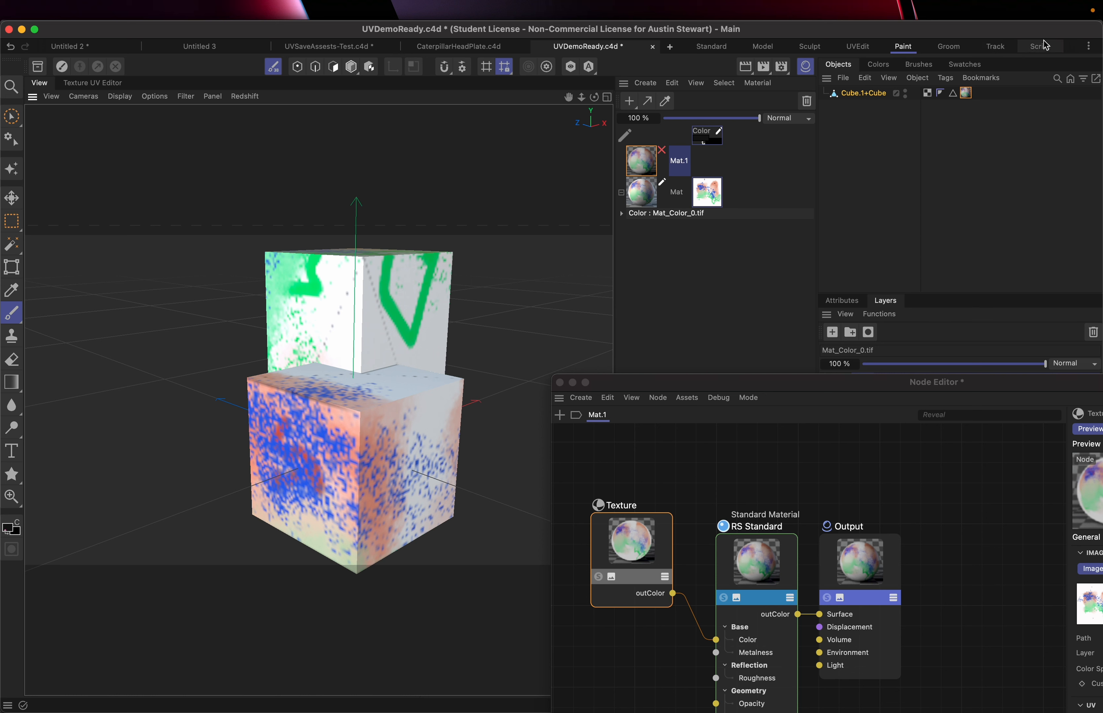
# Show the Nodes layout among the layout tabs and close the CaterpillarHeadPlate.c4d document
pyautogui.click(1089, 48)
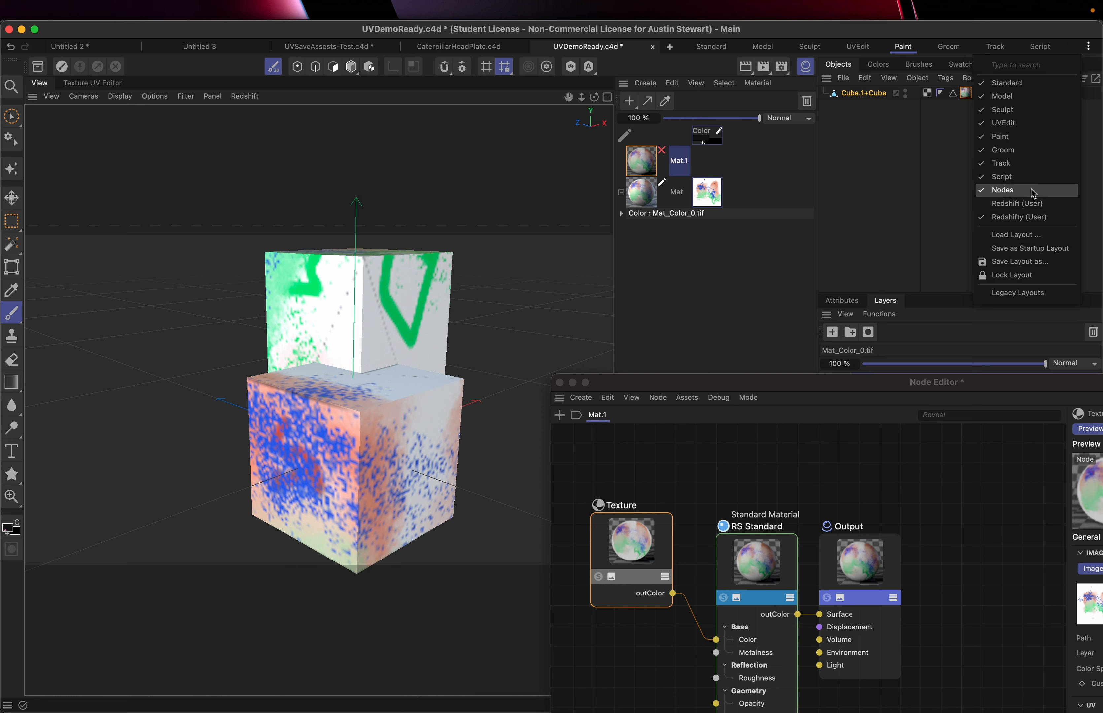
pyautogui.click(1059, 43)
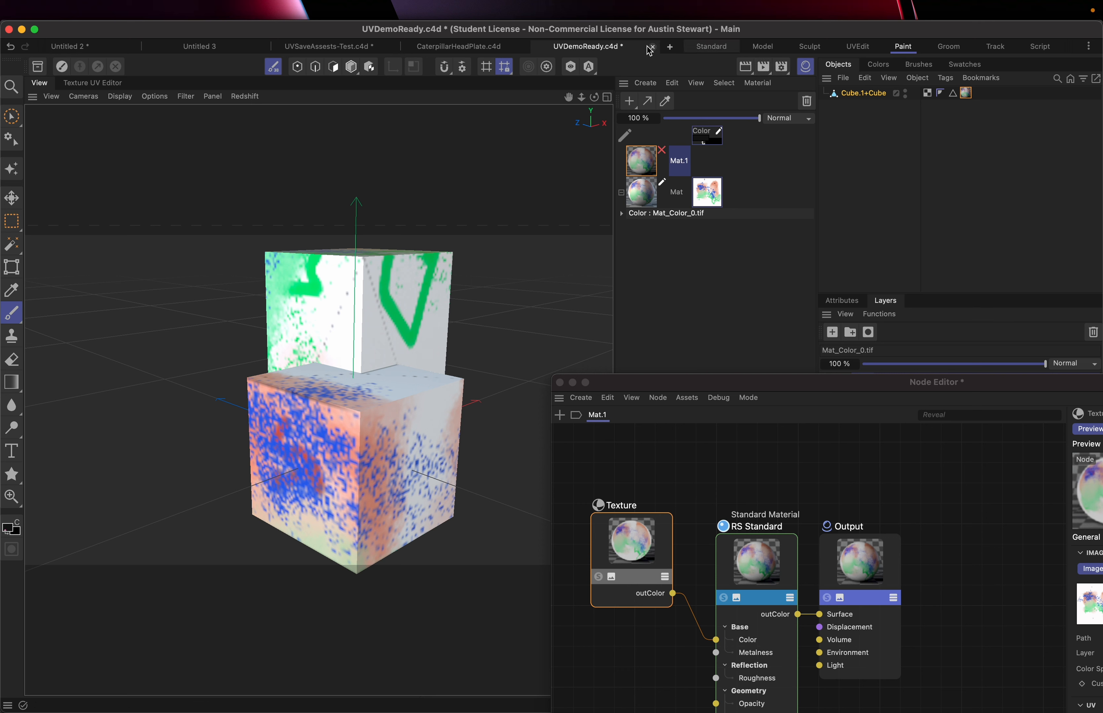
pyautogui.click(524, 47)
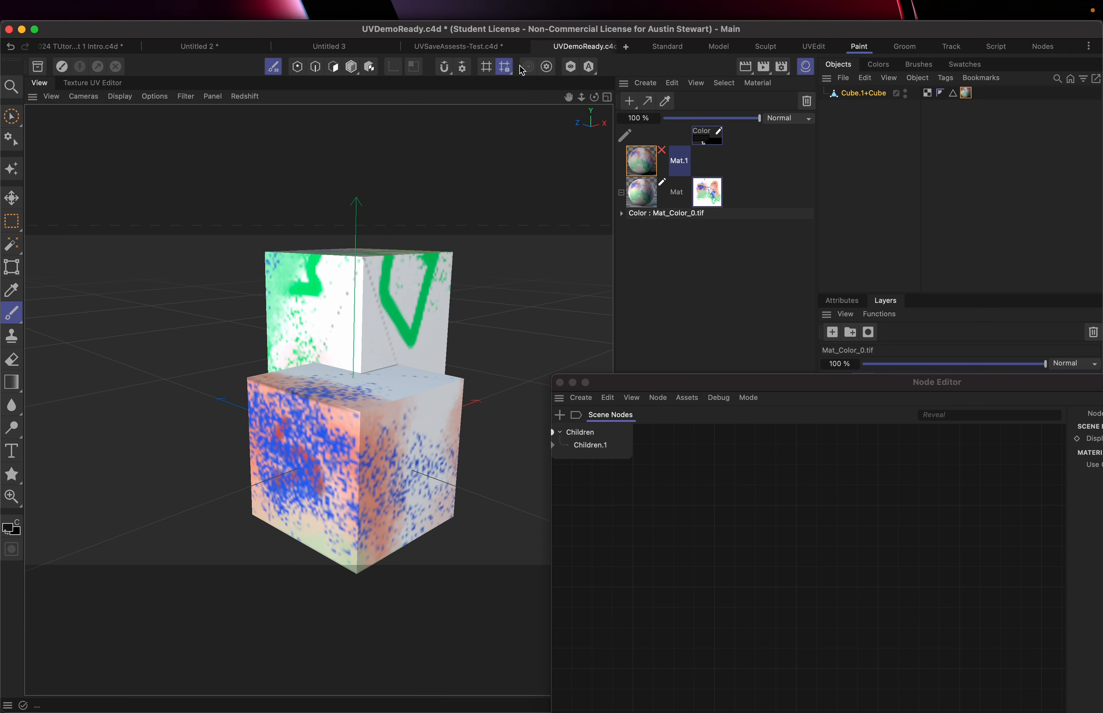
# Open the Redshift RenderView and start an interactive render of the textured cubes
pyautogui.moveTo(766, 71)
pyautogui.mouseDown()
pyautogui.moveTo(803, 103)
pyautogui.moveTo(807, 130)
pyautogui.moveTo(746, 123)
pyautogui.moveTo(602, 163)
pyautogui.mouseUp()
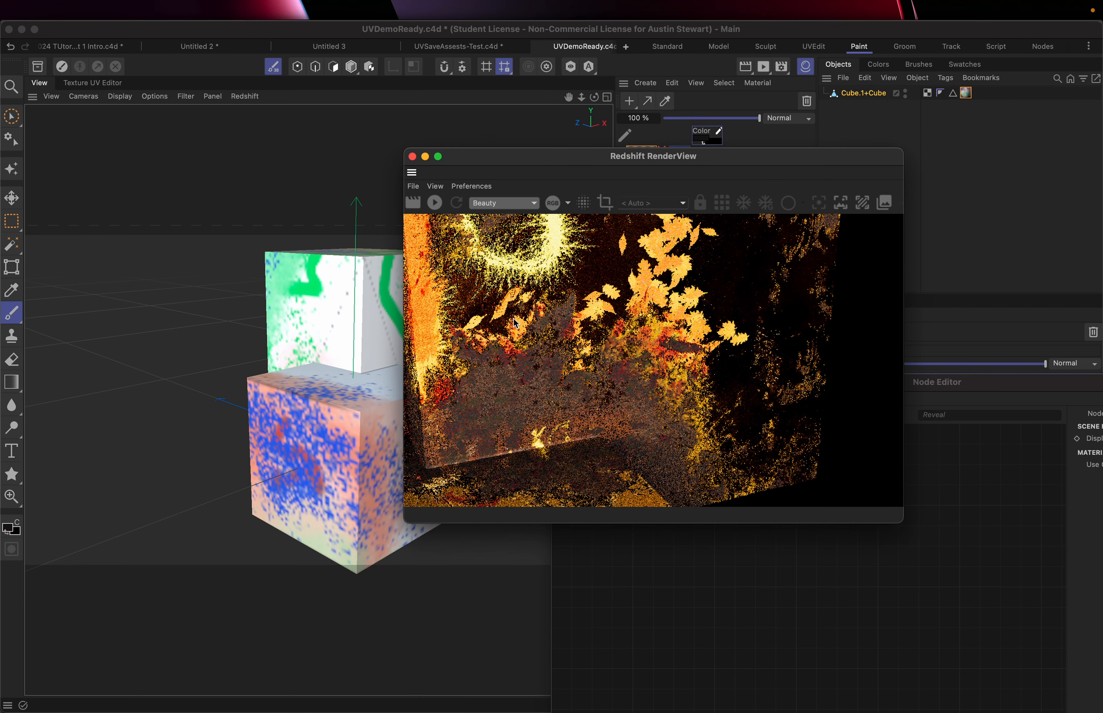
pyautogui.click(436, 204)
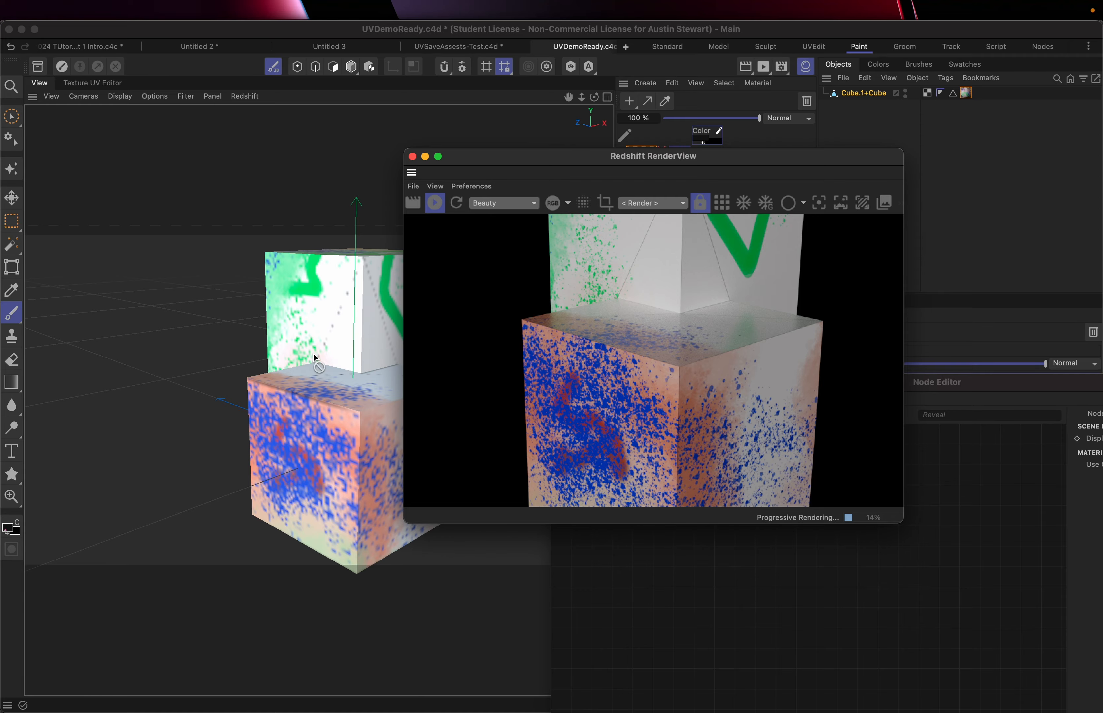
pyautogui.scroll(2, 350, 438)
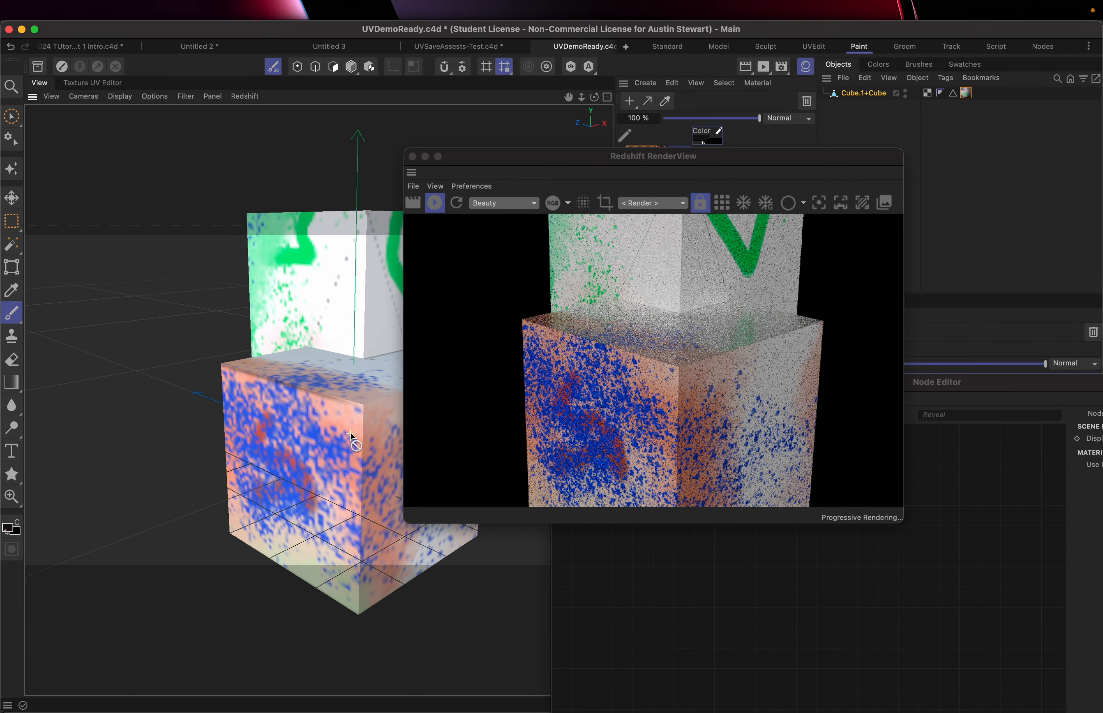
pyautogui.scroll(3, 351, 432)
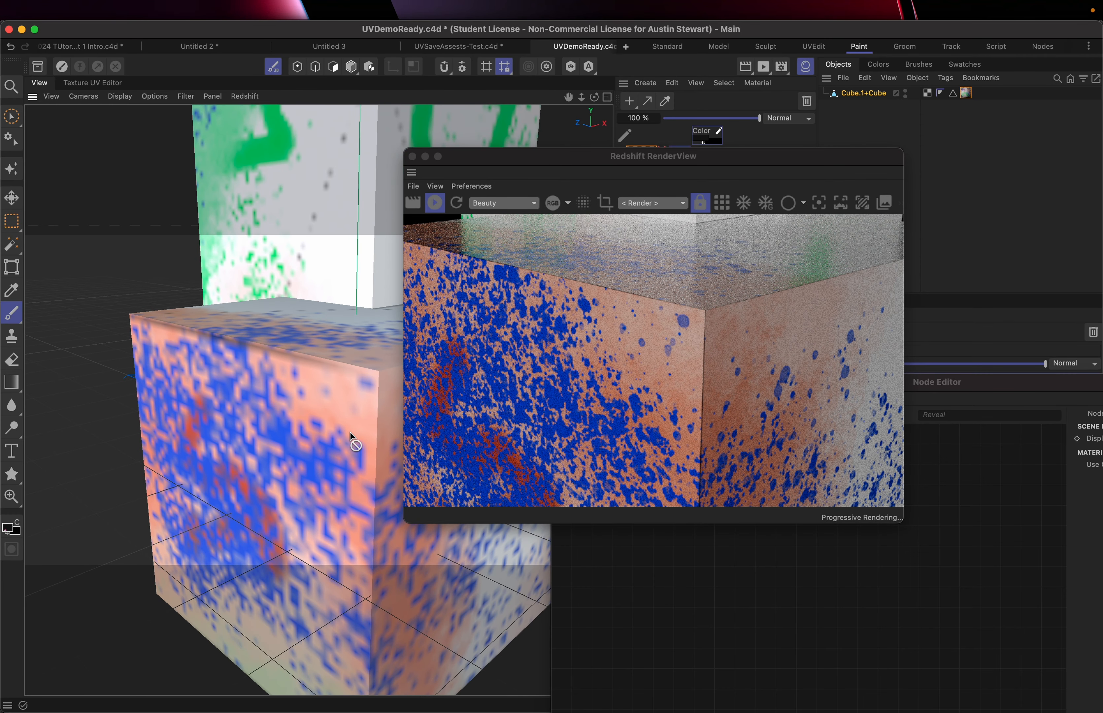
pyautogui.scroll(2, 351, 439)
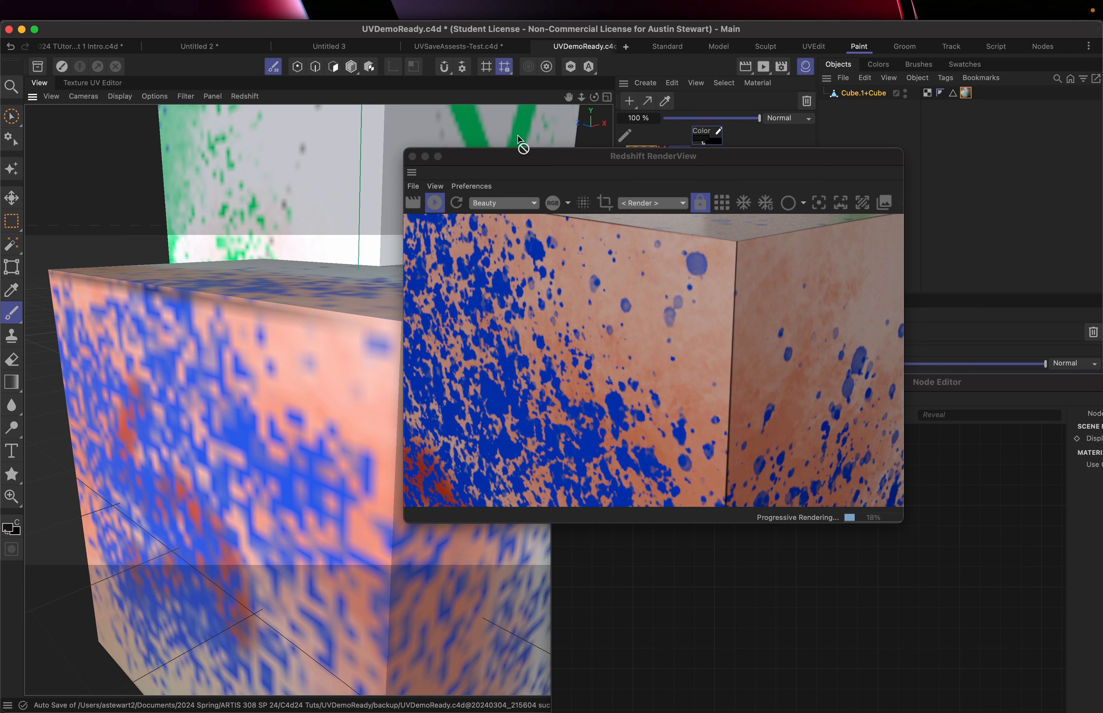
# Stop the interactive render and reposition the RenderView window
pyautogui.moveTo(517, 158); pyautogui.dragTo(436, 89)
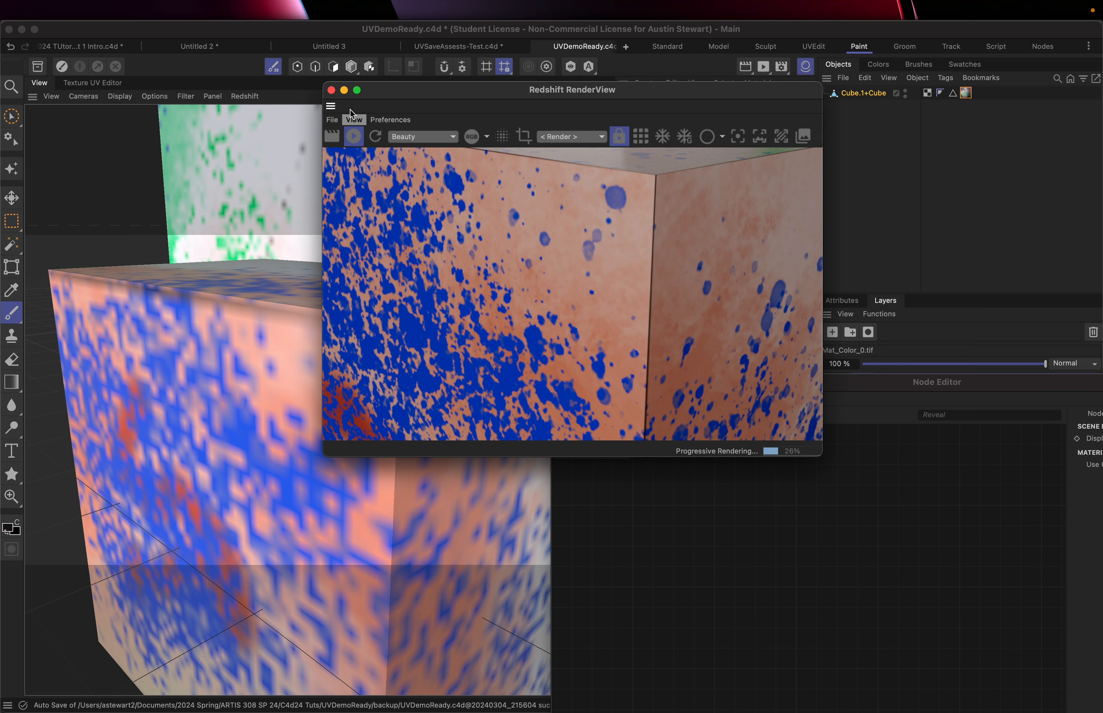
pyautogui.click(353, 136)
pyautogui.moveTo(421, 92); pyautogui.dragTo(542, 214)
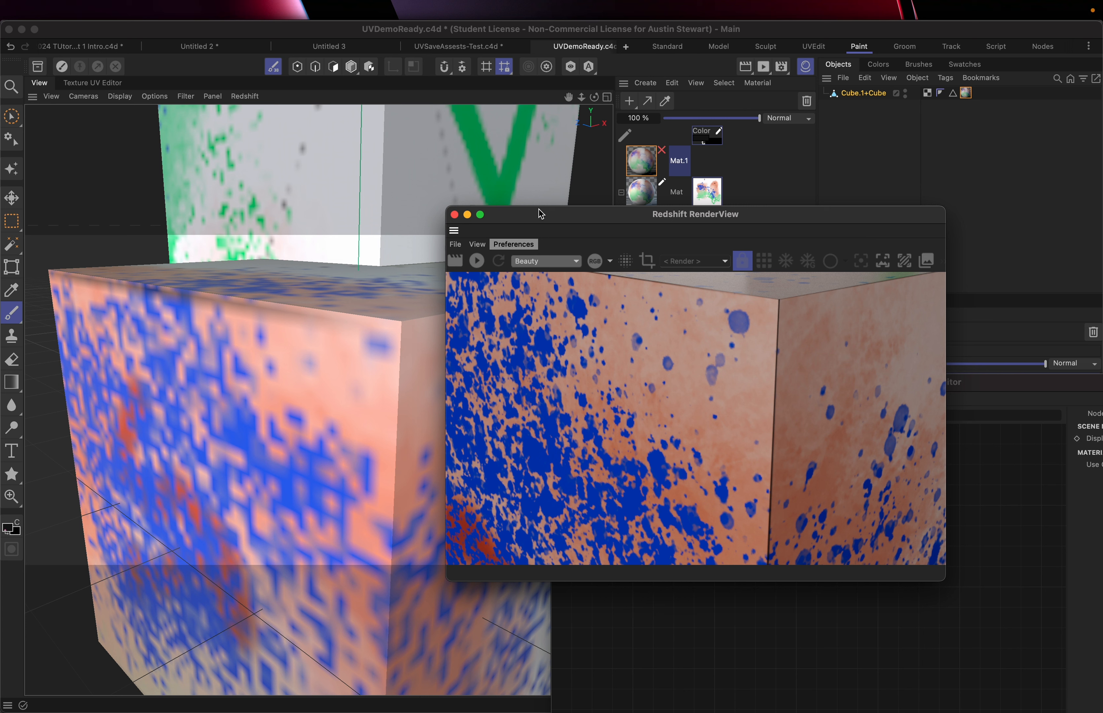
pyautogui.moveTo(905, 3)
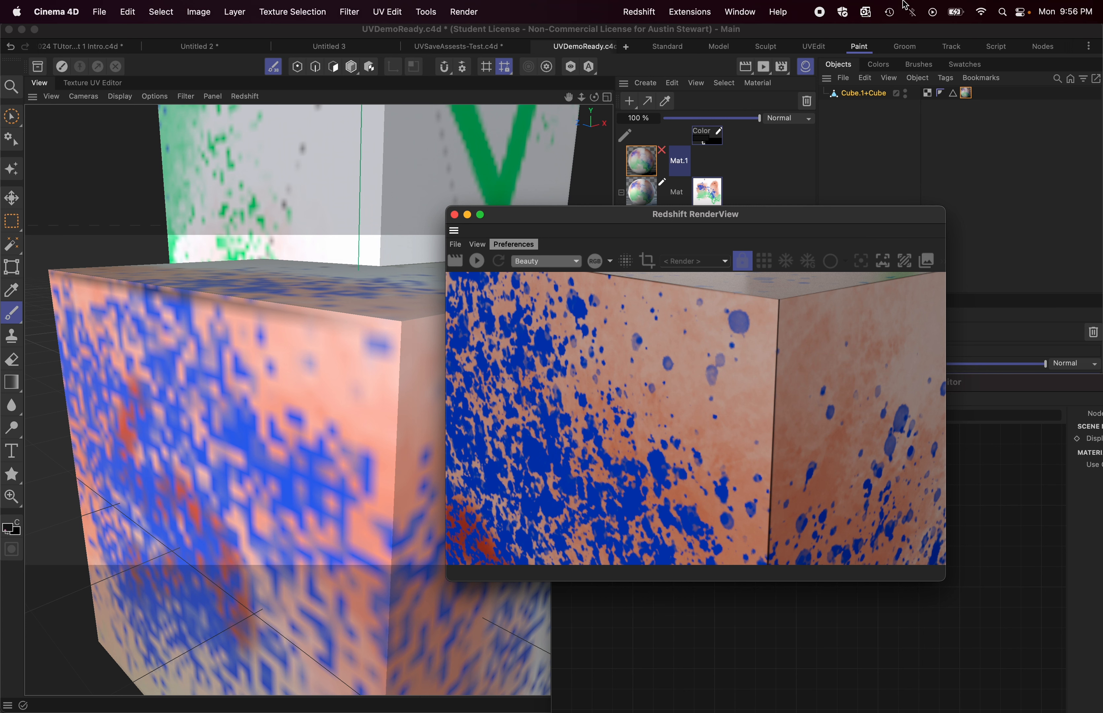